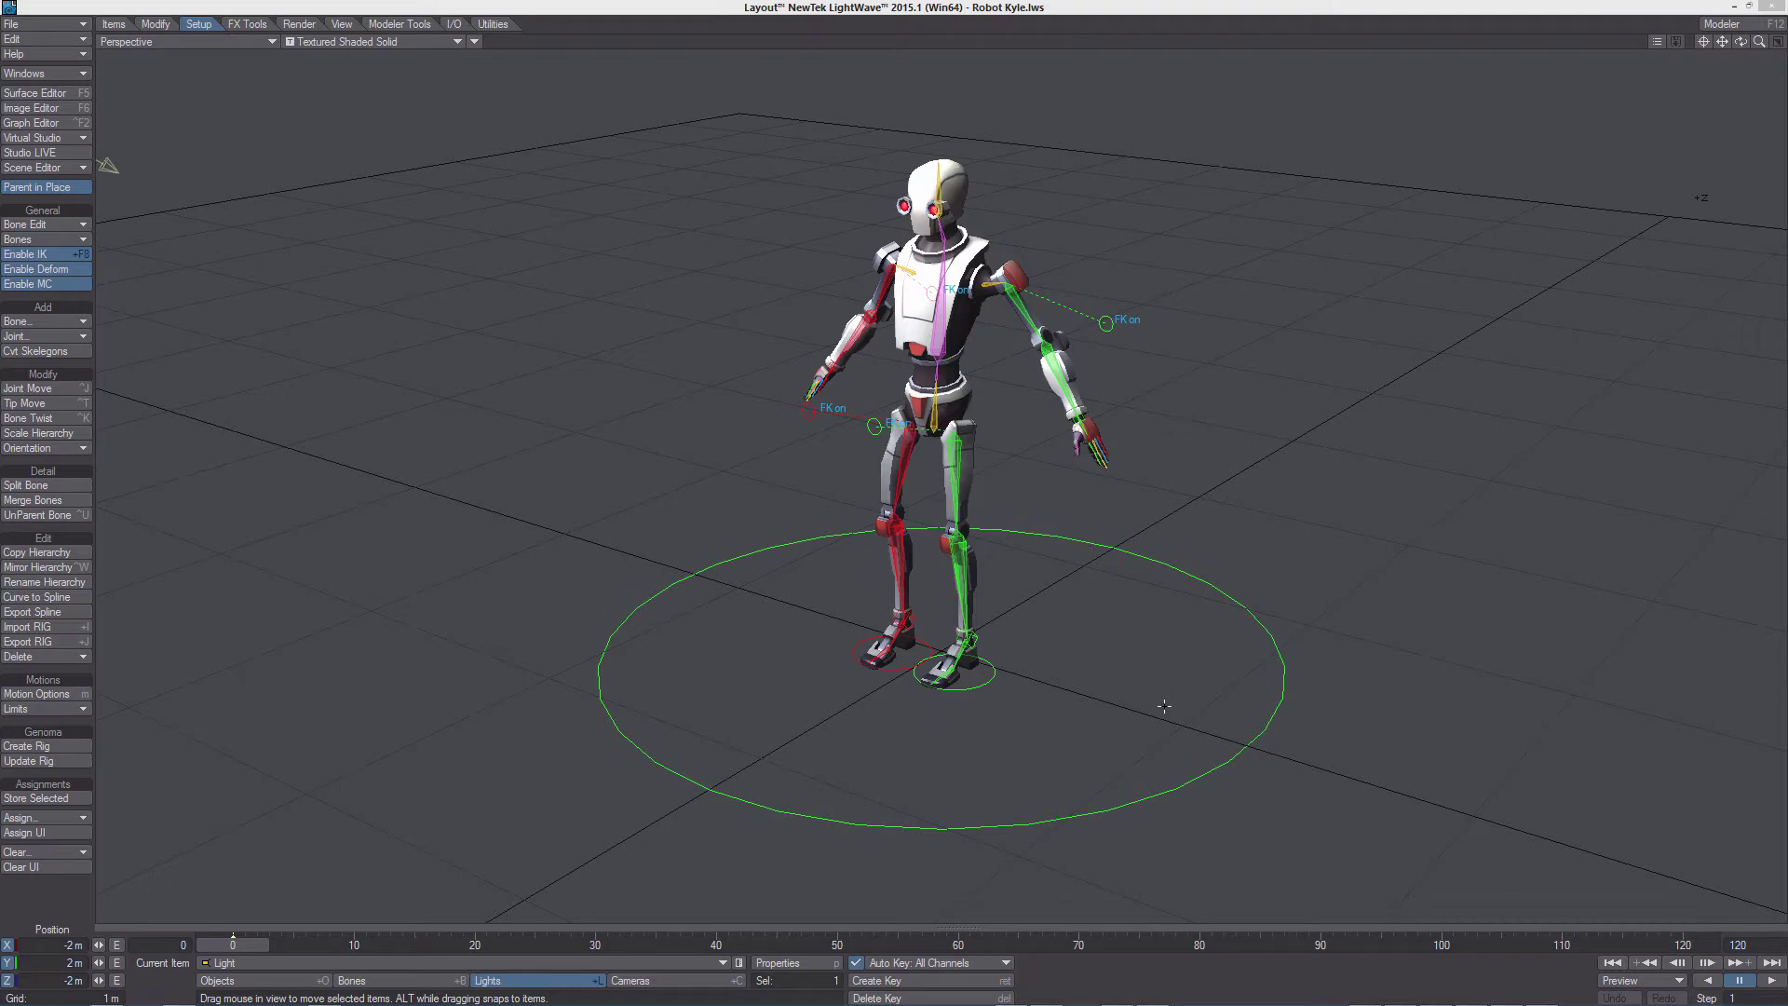
- Load all items from the Robot Kyle.lws scene into the current scene as a second rigged robot
click(45, 24)
mouse_move(93, 19)
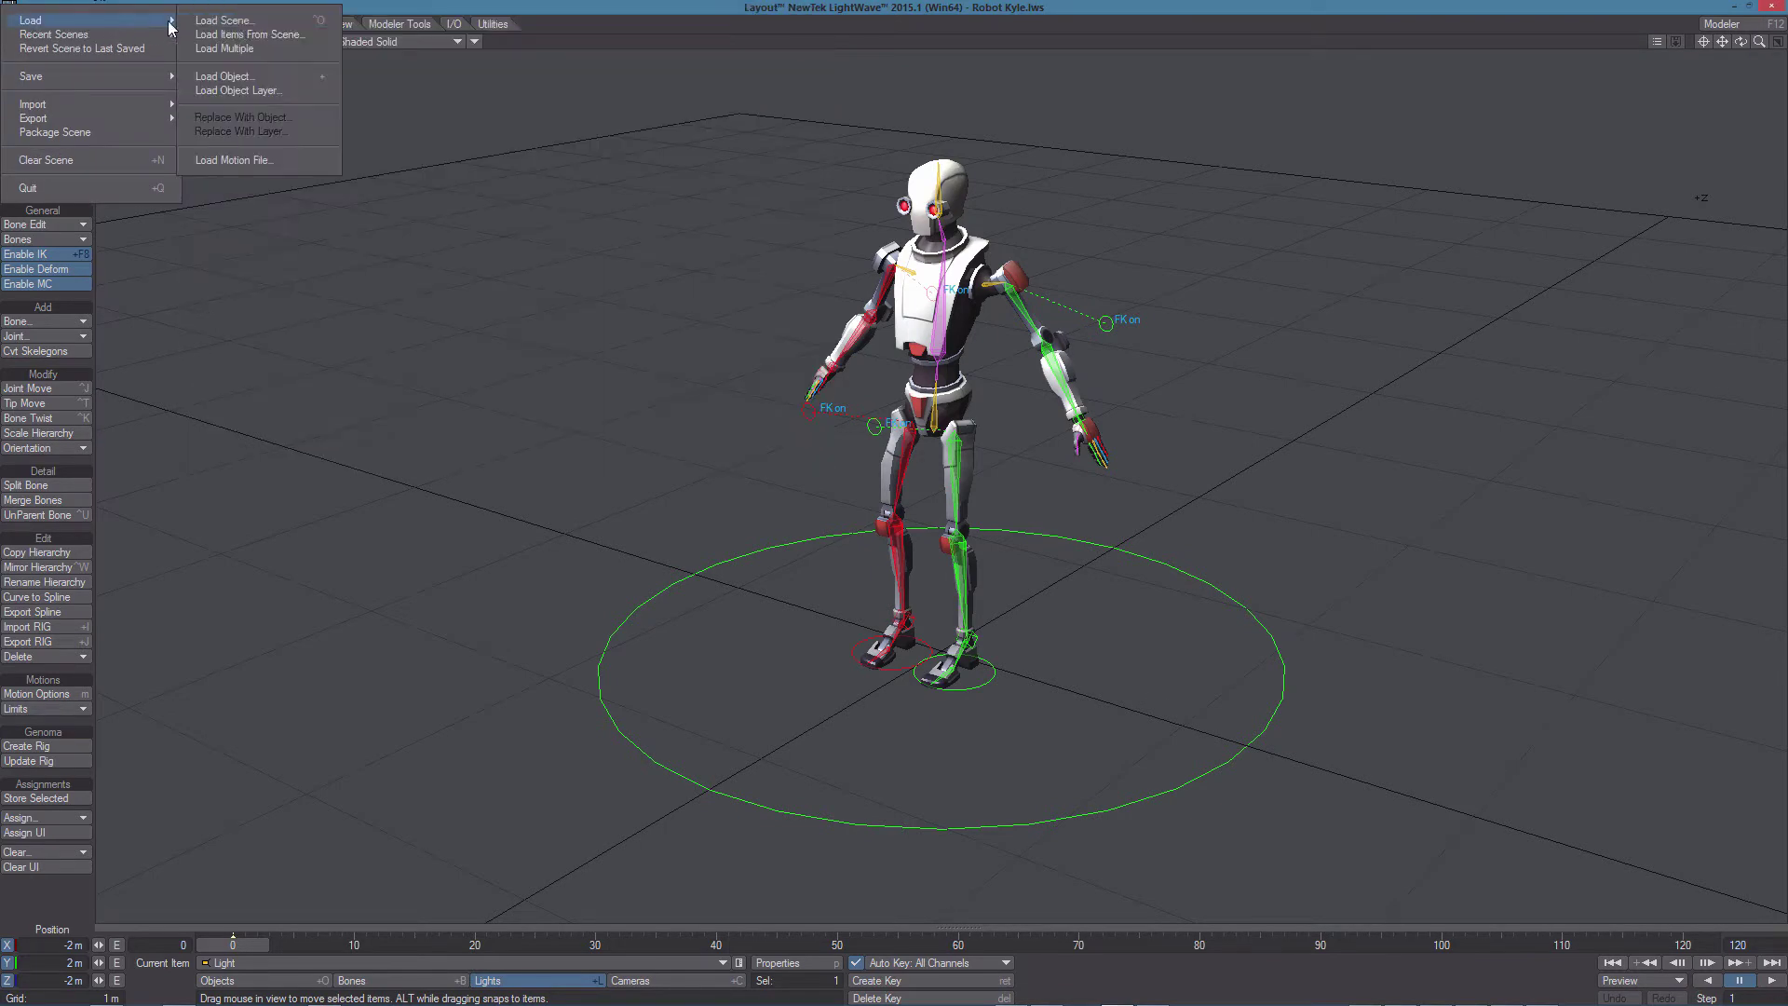
click(246, 37)
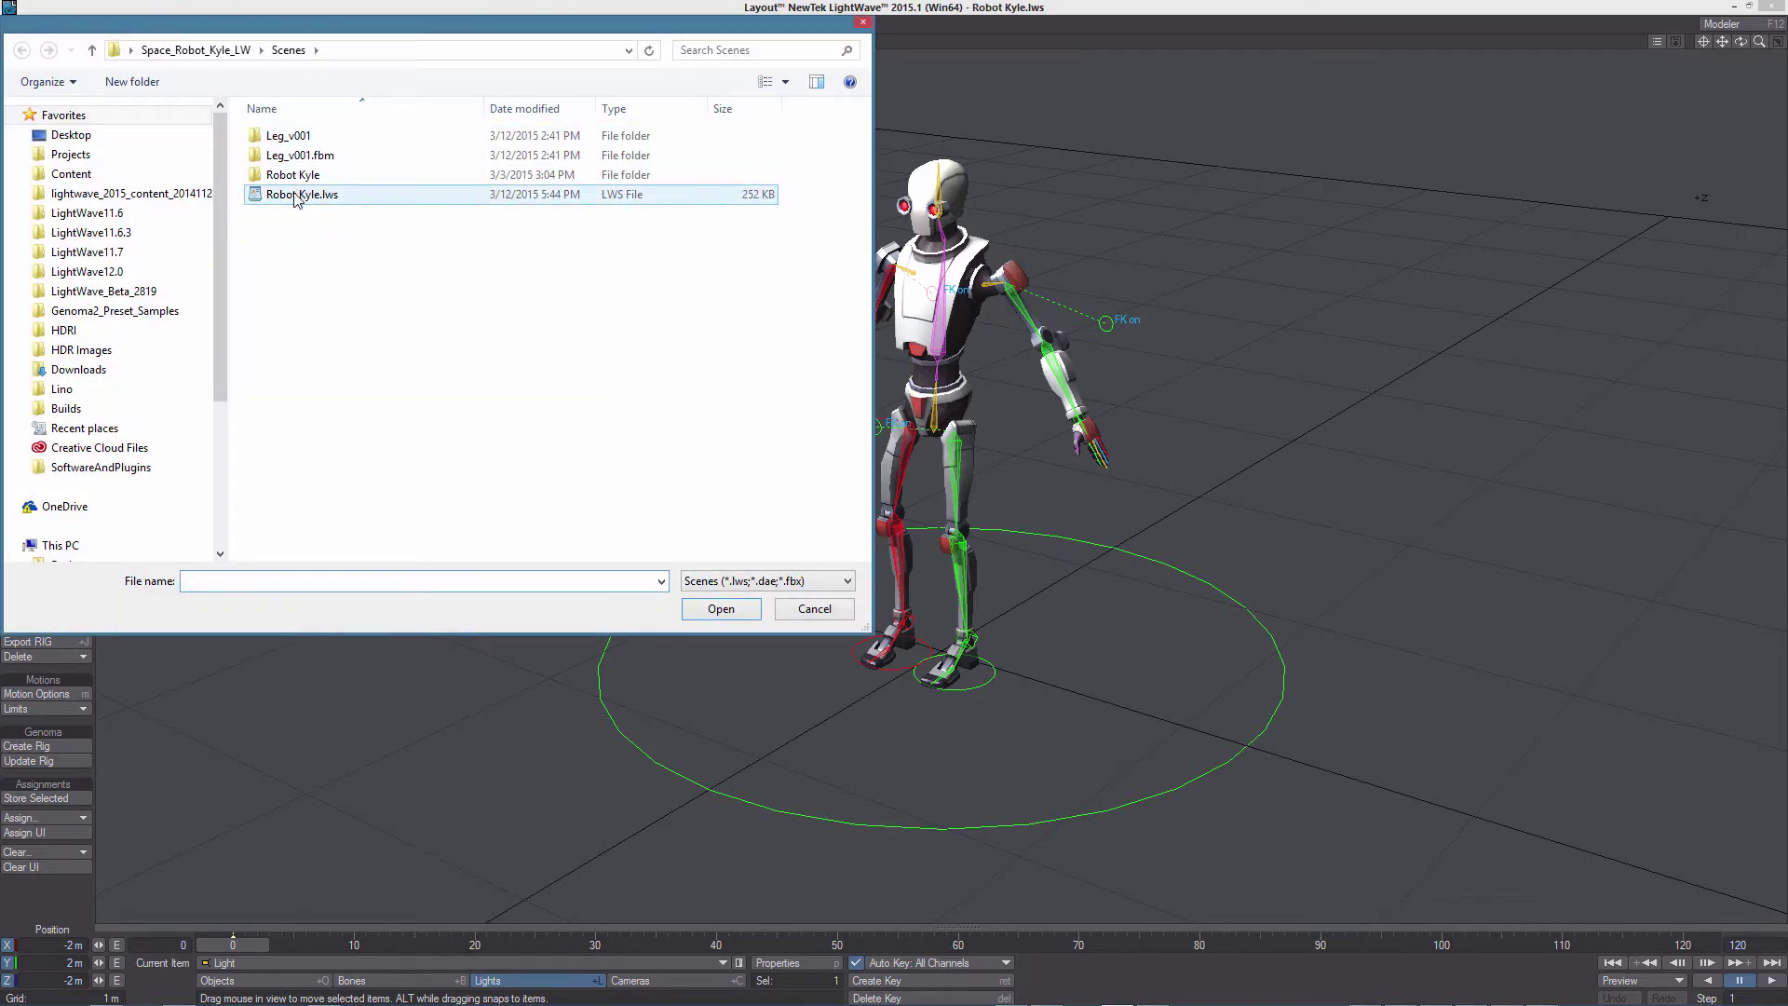
click(296, 197)
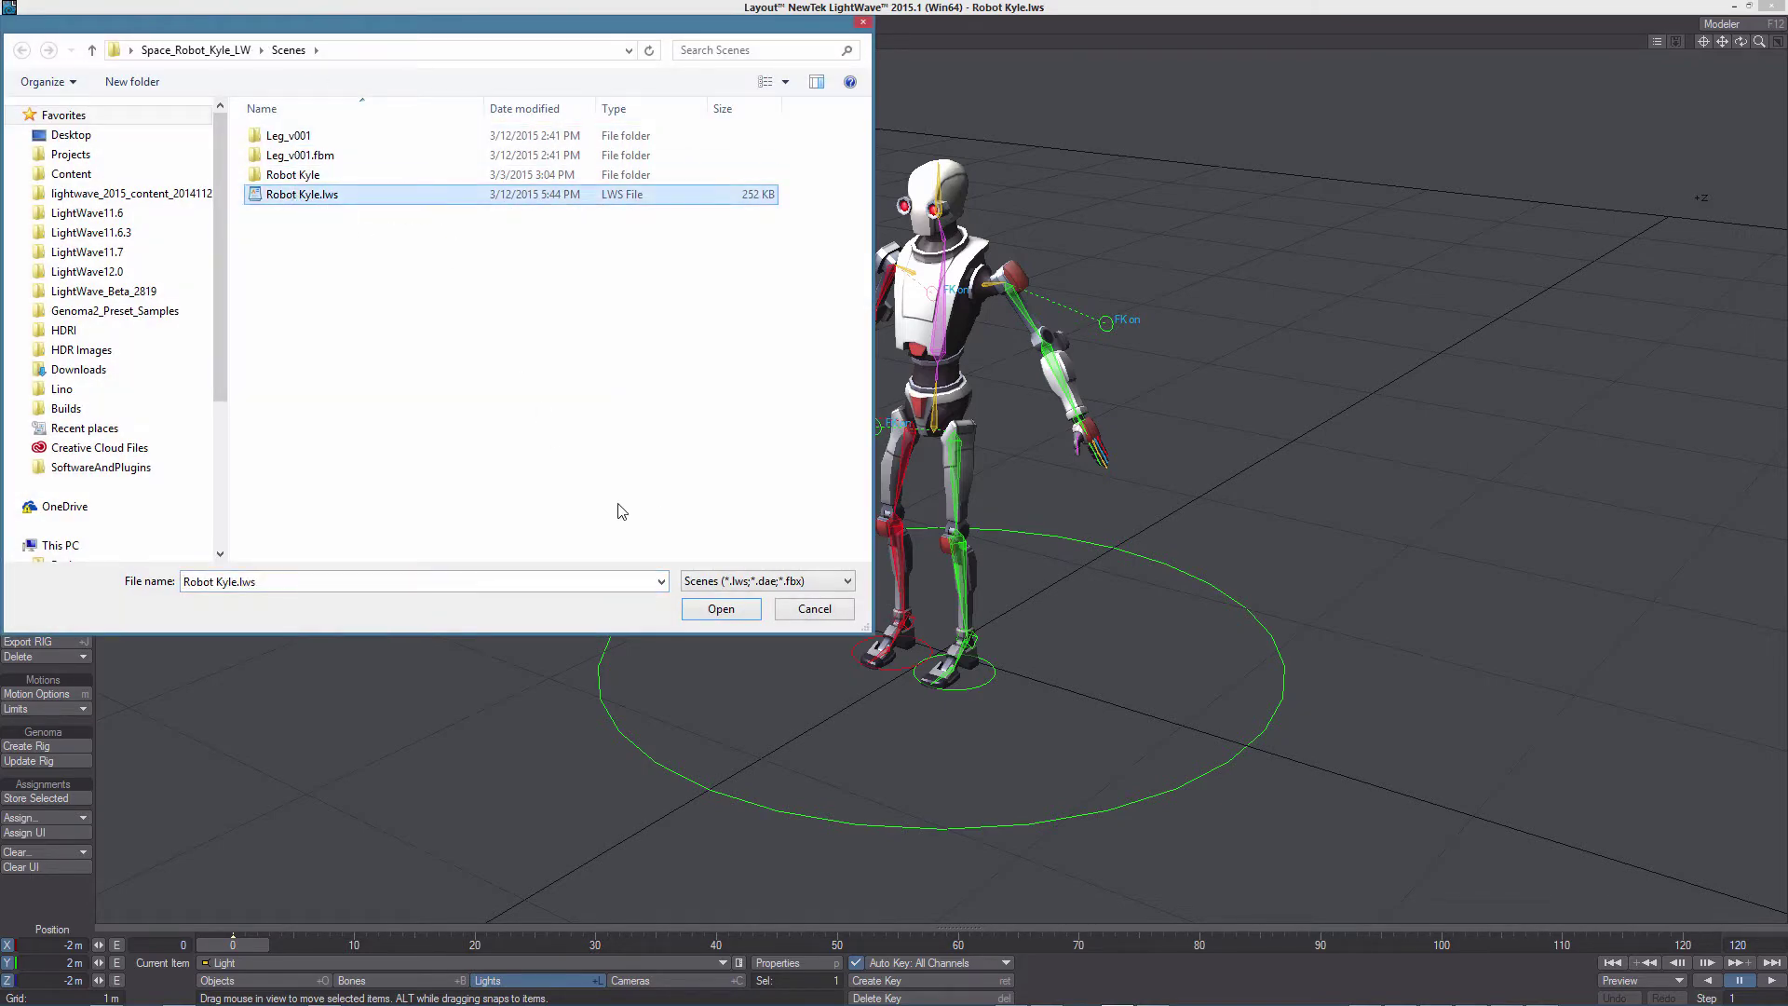
click(719, 606)
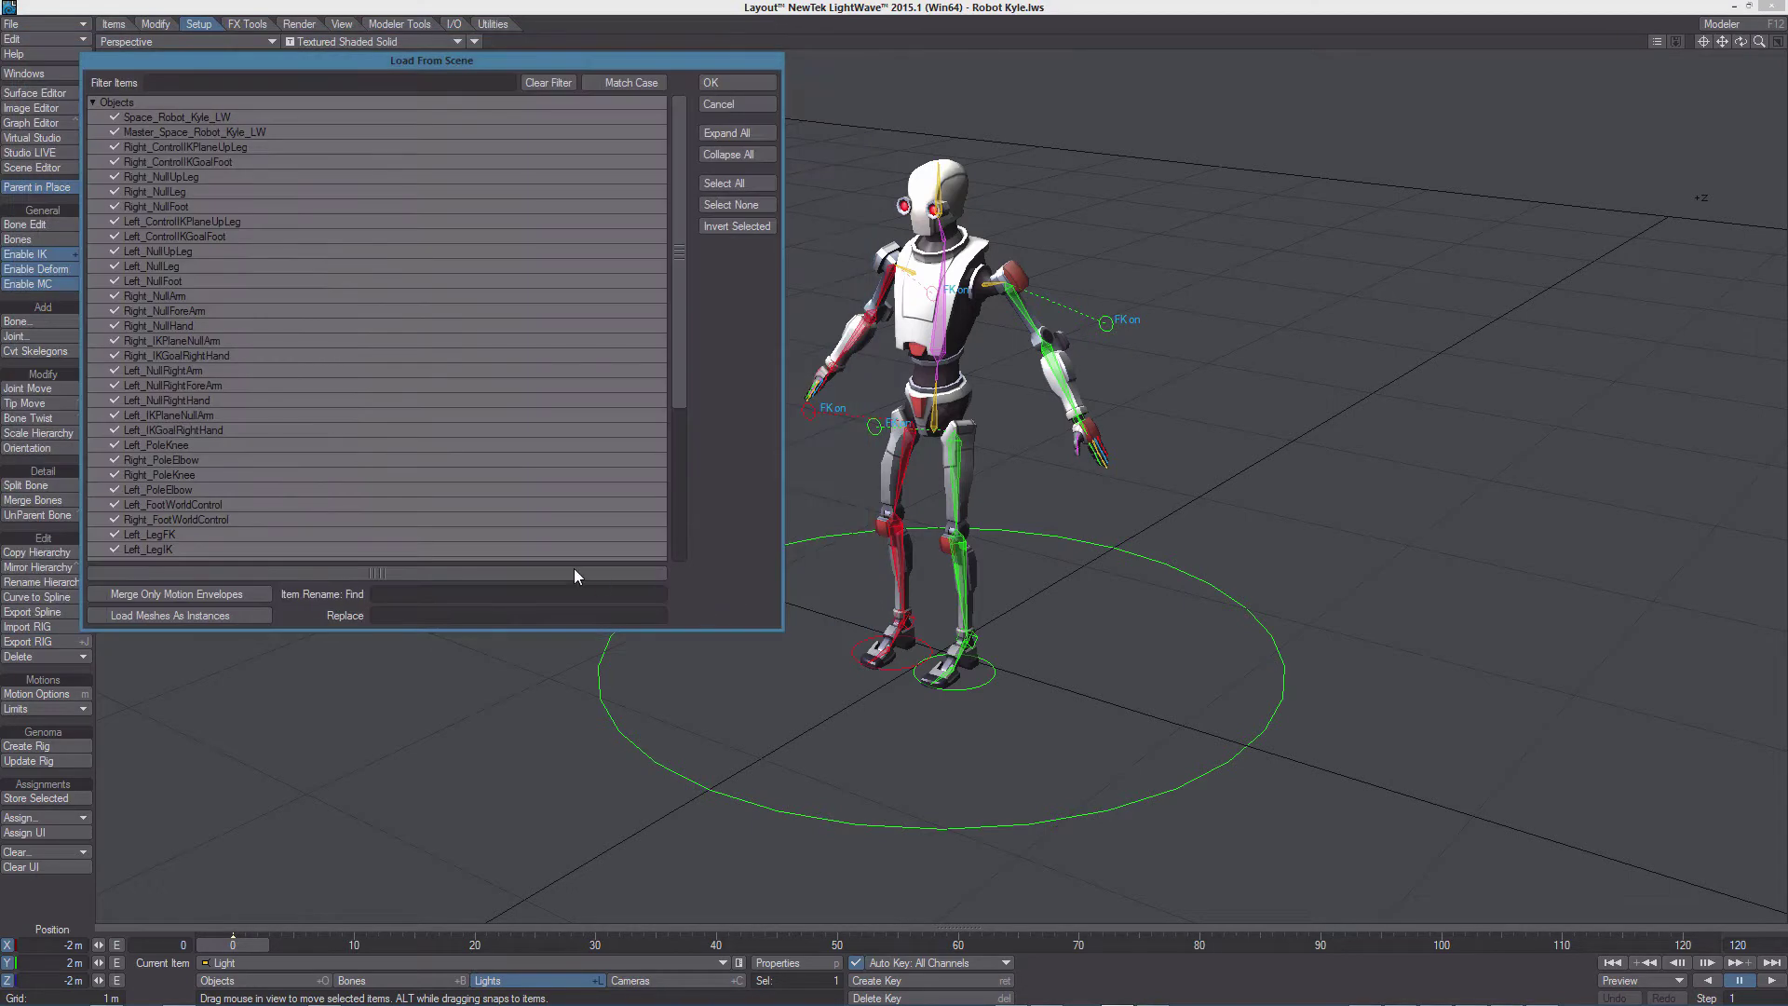
drag(675, 306, 709, 220)
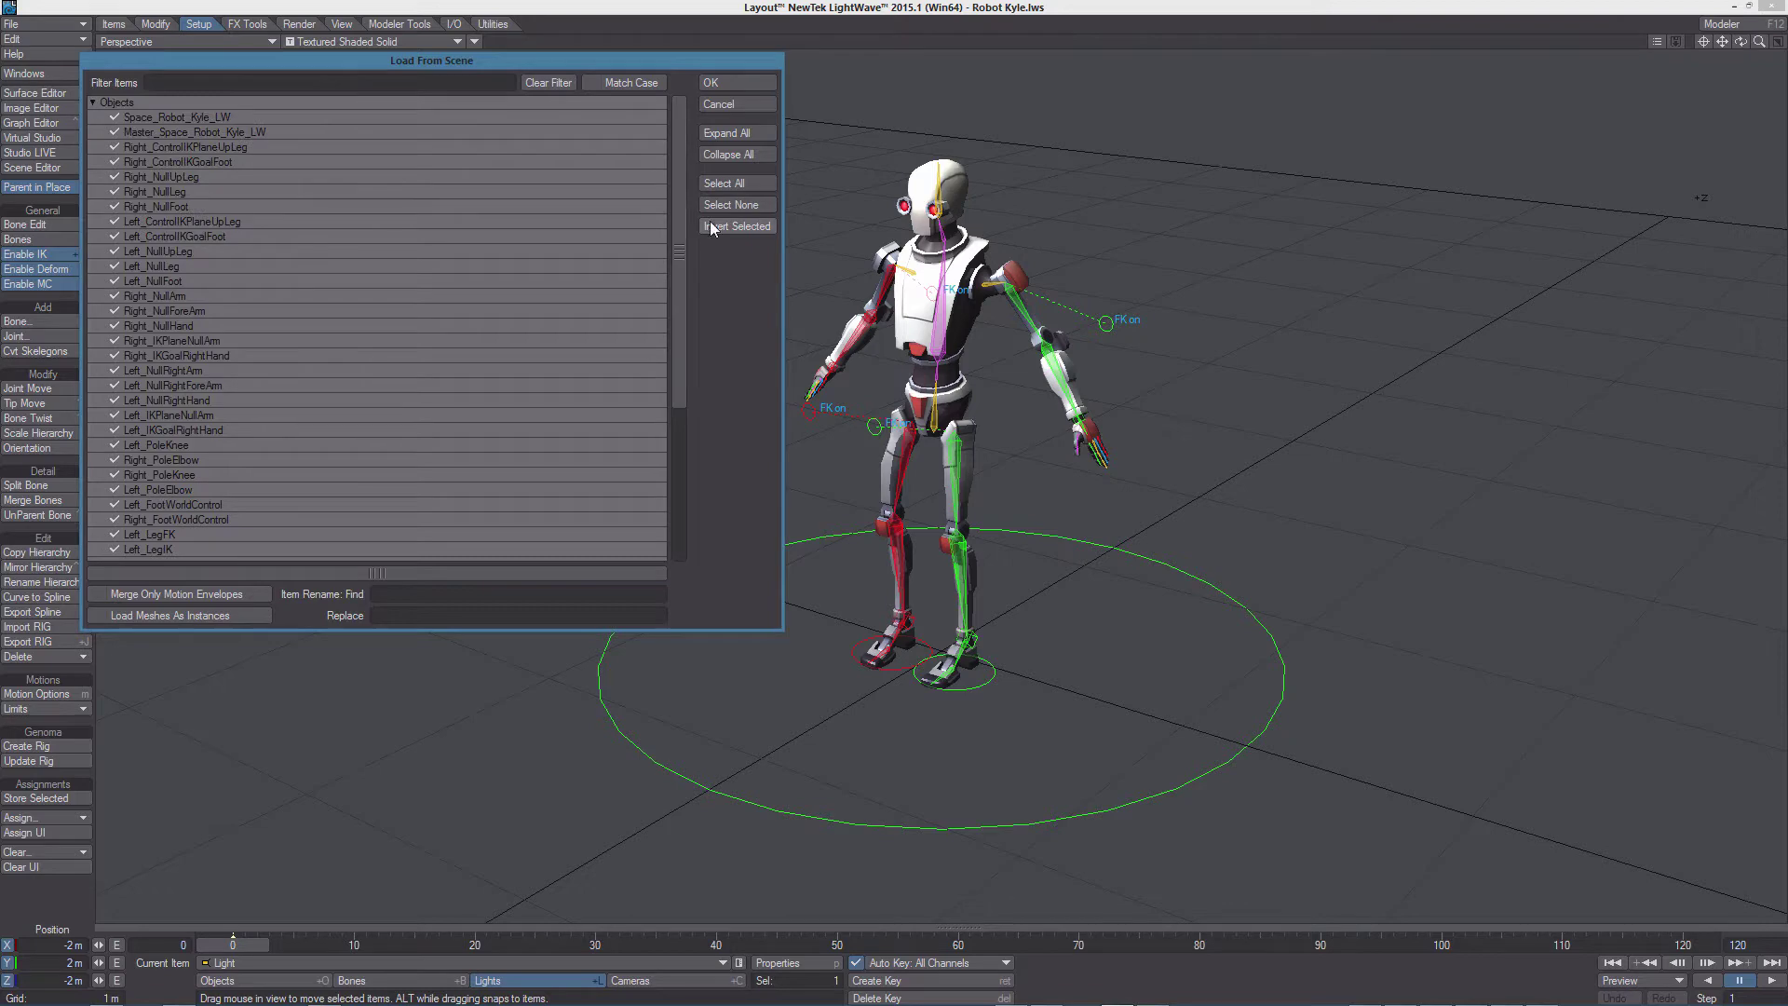
click(732, 82)
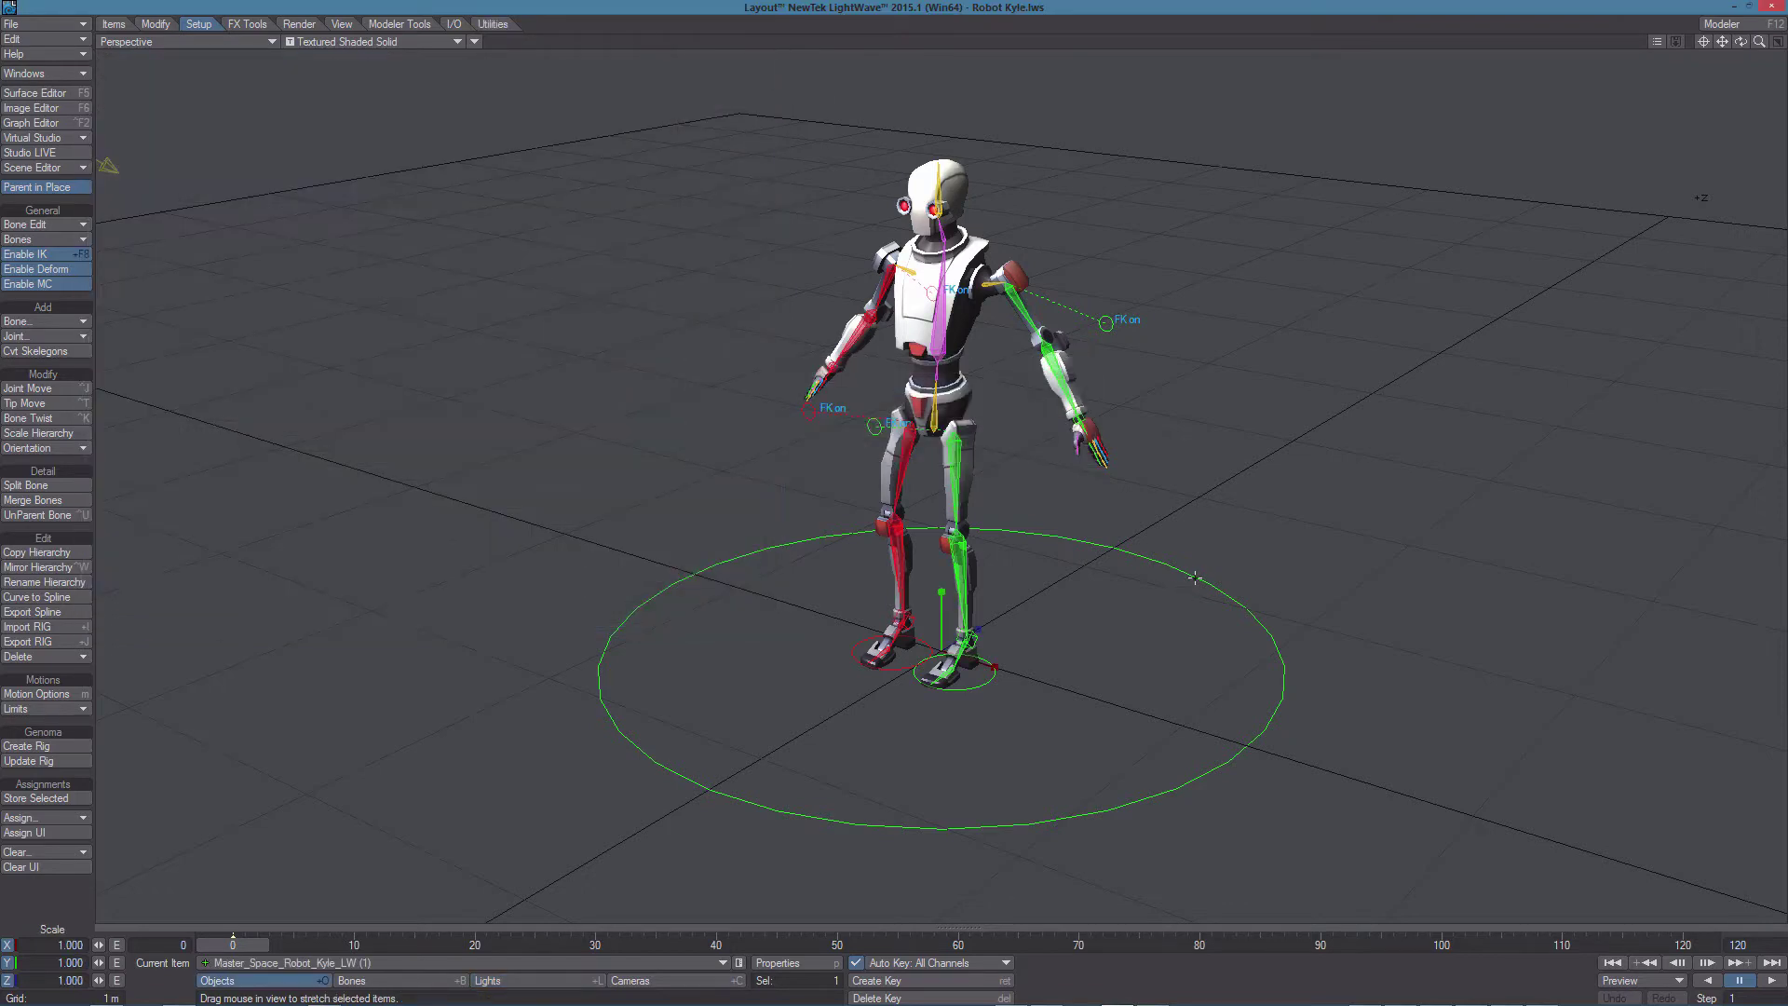
- Move the selected robot's master control away from the other robot, to about X 2.13 m and Z 171 mm
key(t)
drag(1195, 578, 1268, 624)
ctrl+alt+drag(1267, 624, 1064, 667)
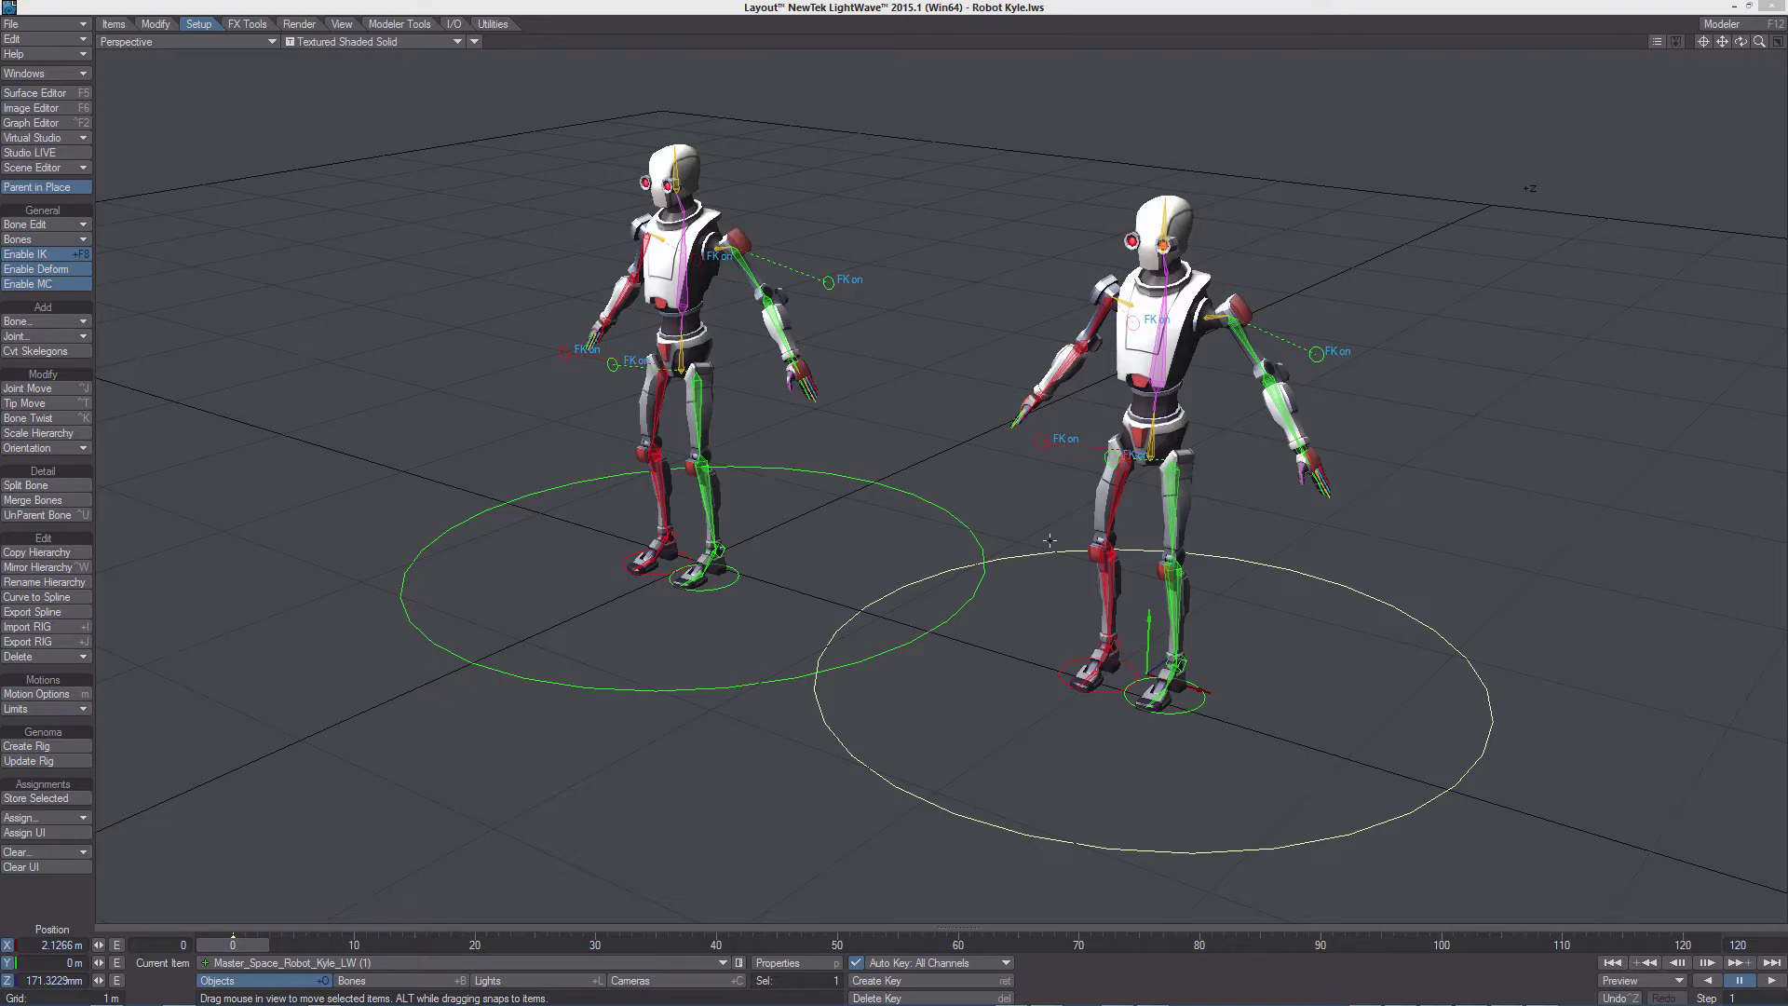
alt+drag(950, 547, 889, 512)
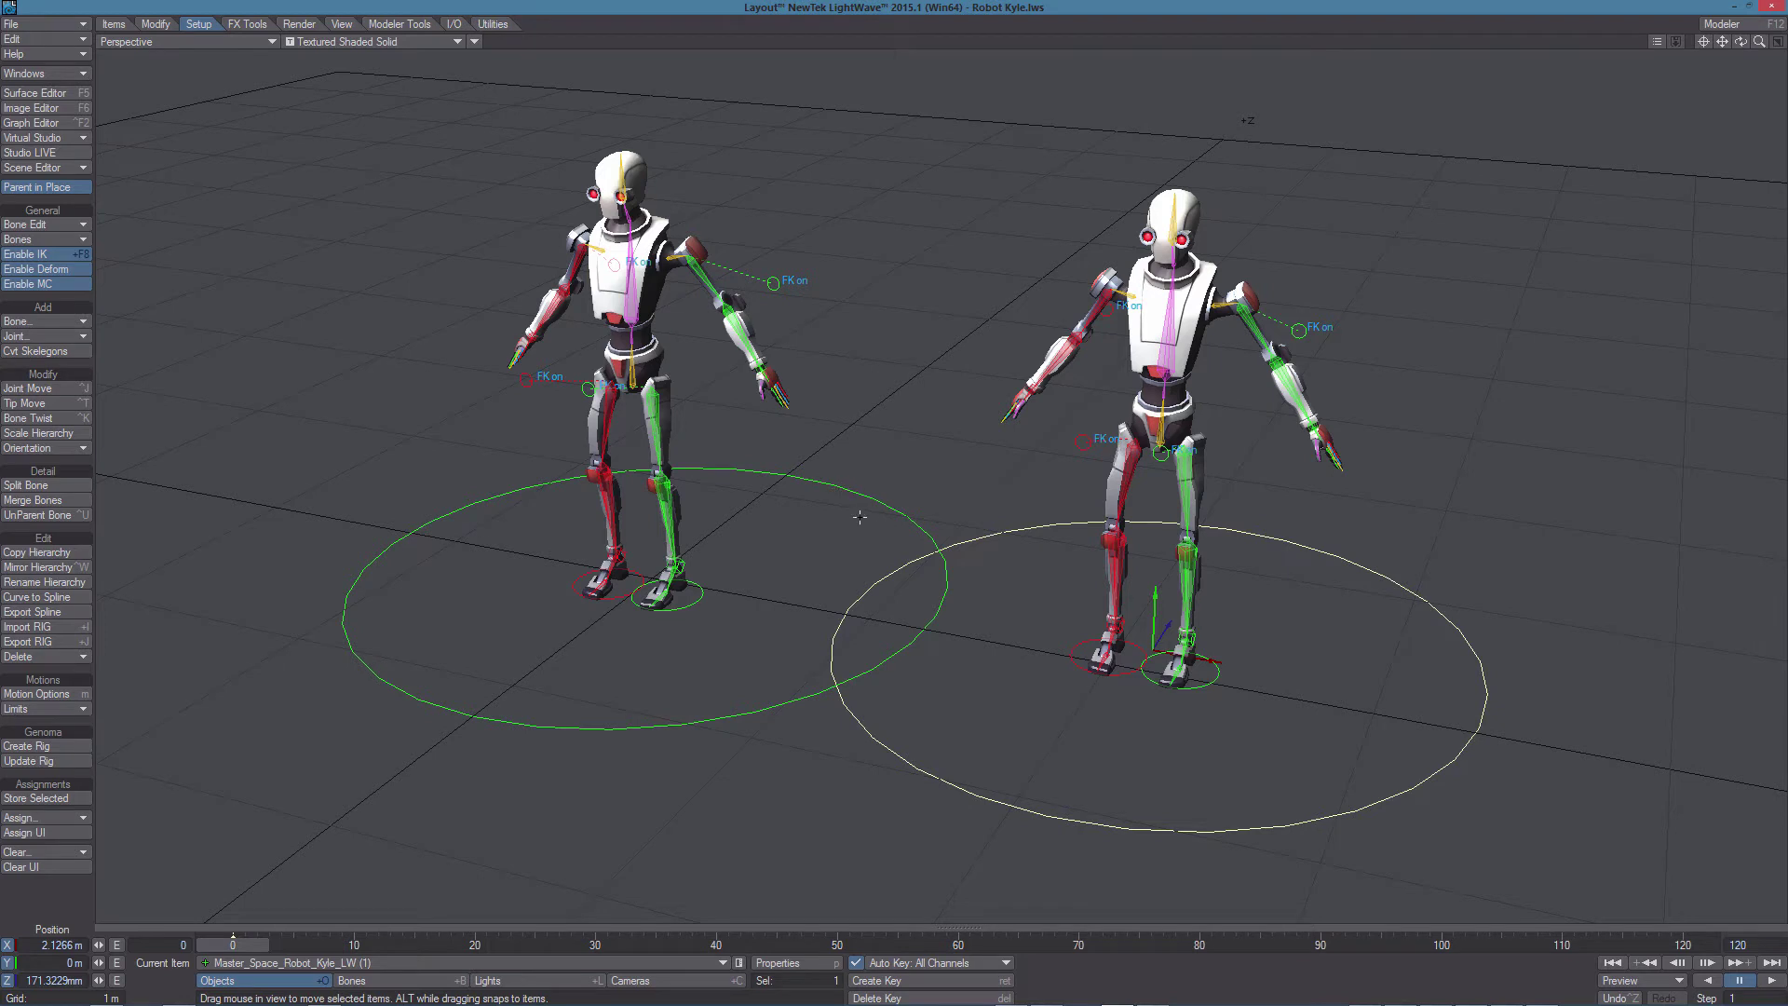
- Pose the left leg of the robot at the origin, rotating the upper leg to about -38° pitch and the lower leg to about 51°
click(650, 417)
key(y)
drag(765, 452, 791, 468)
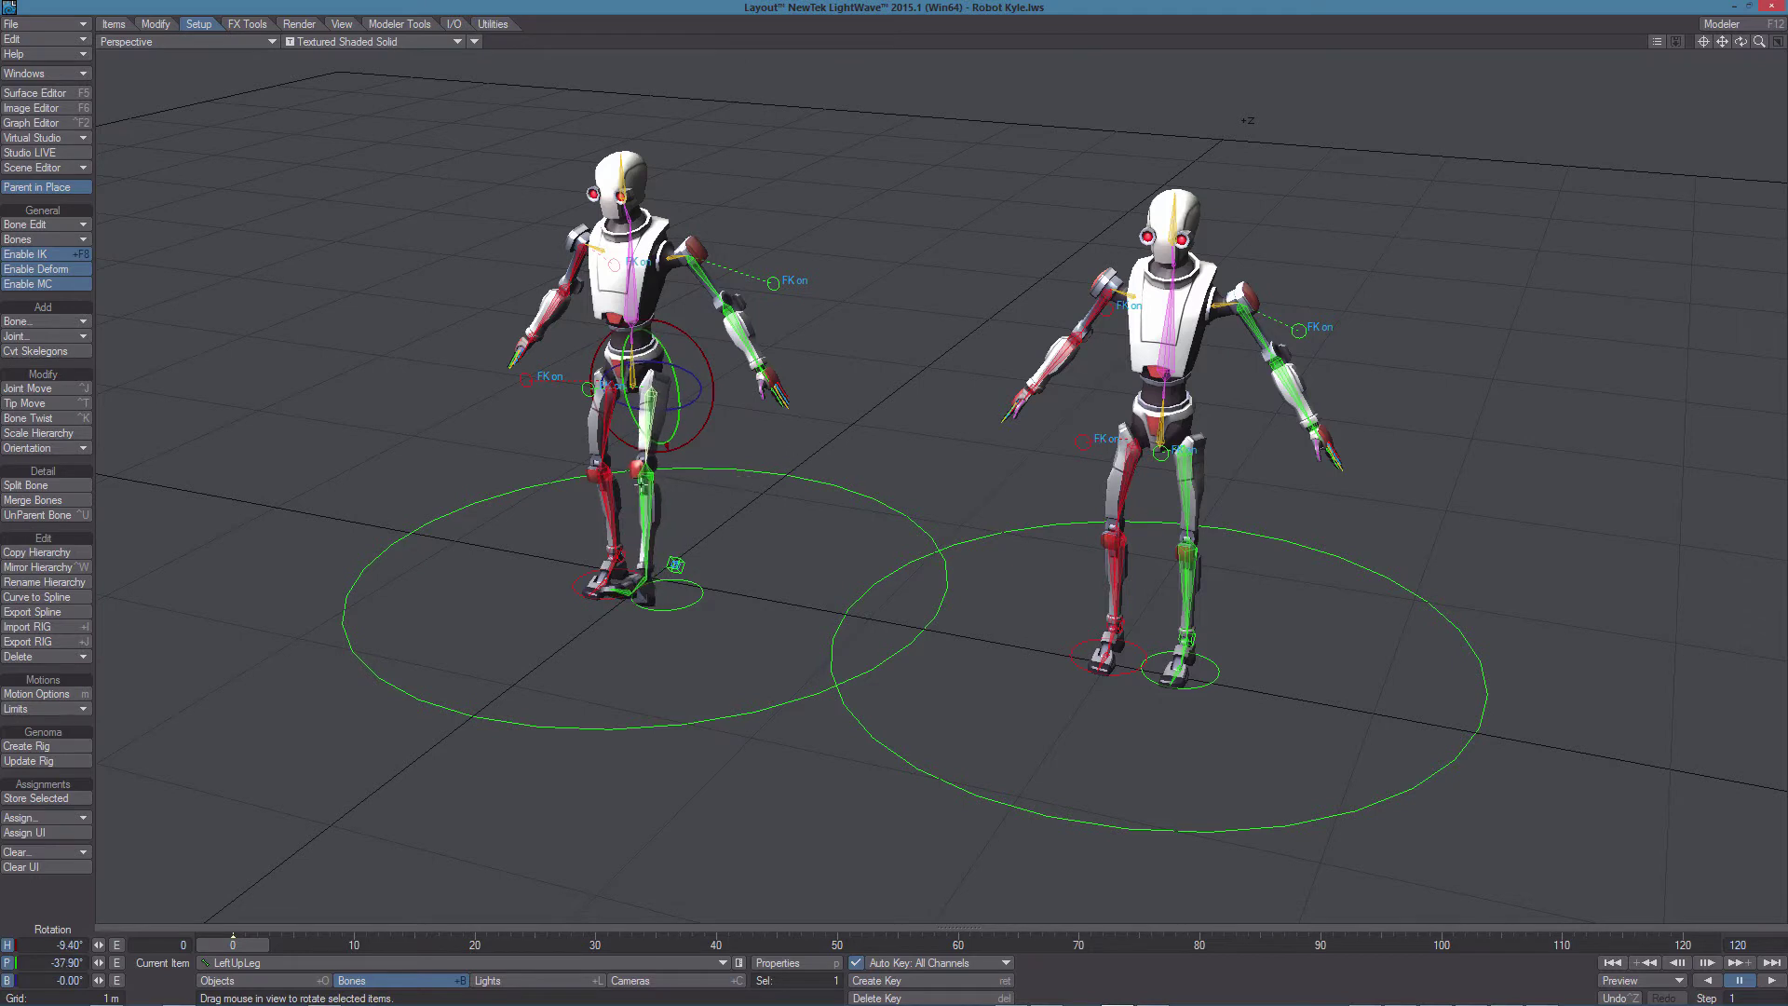
click(637, 480)
drag(637, 480, 724, 472)
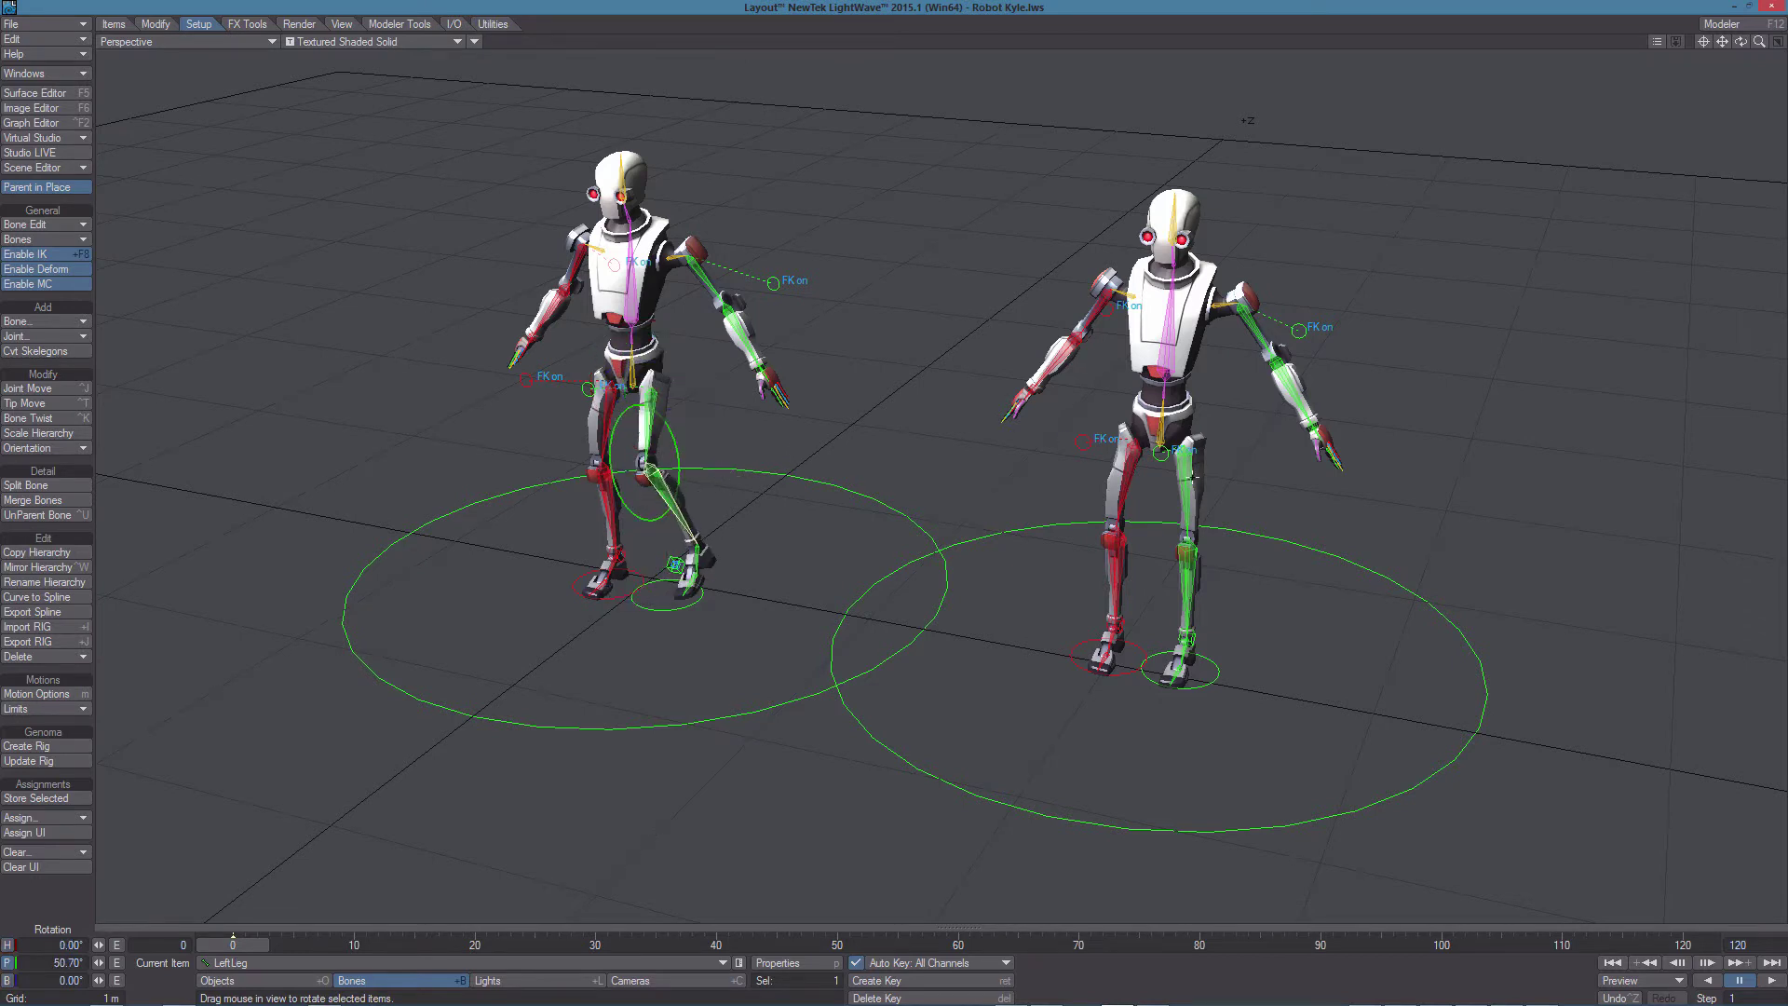
- Bend the offset robot's left leg with its upper and lower leg bones, ending with the upper leg at about -31° pitch
click(1194, 475)
shift+click(1186, 577)
drag(1186, 484, 1258, 483)
alt+drag(1258, 482, 1062, 409)
drag(1146, 522, 1099, 521)
click(1080, 475)
drag(1104, 447, 1005, 445)
alt+drag(633, 391, 682, 514)
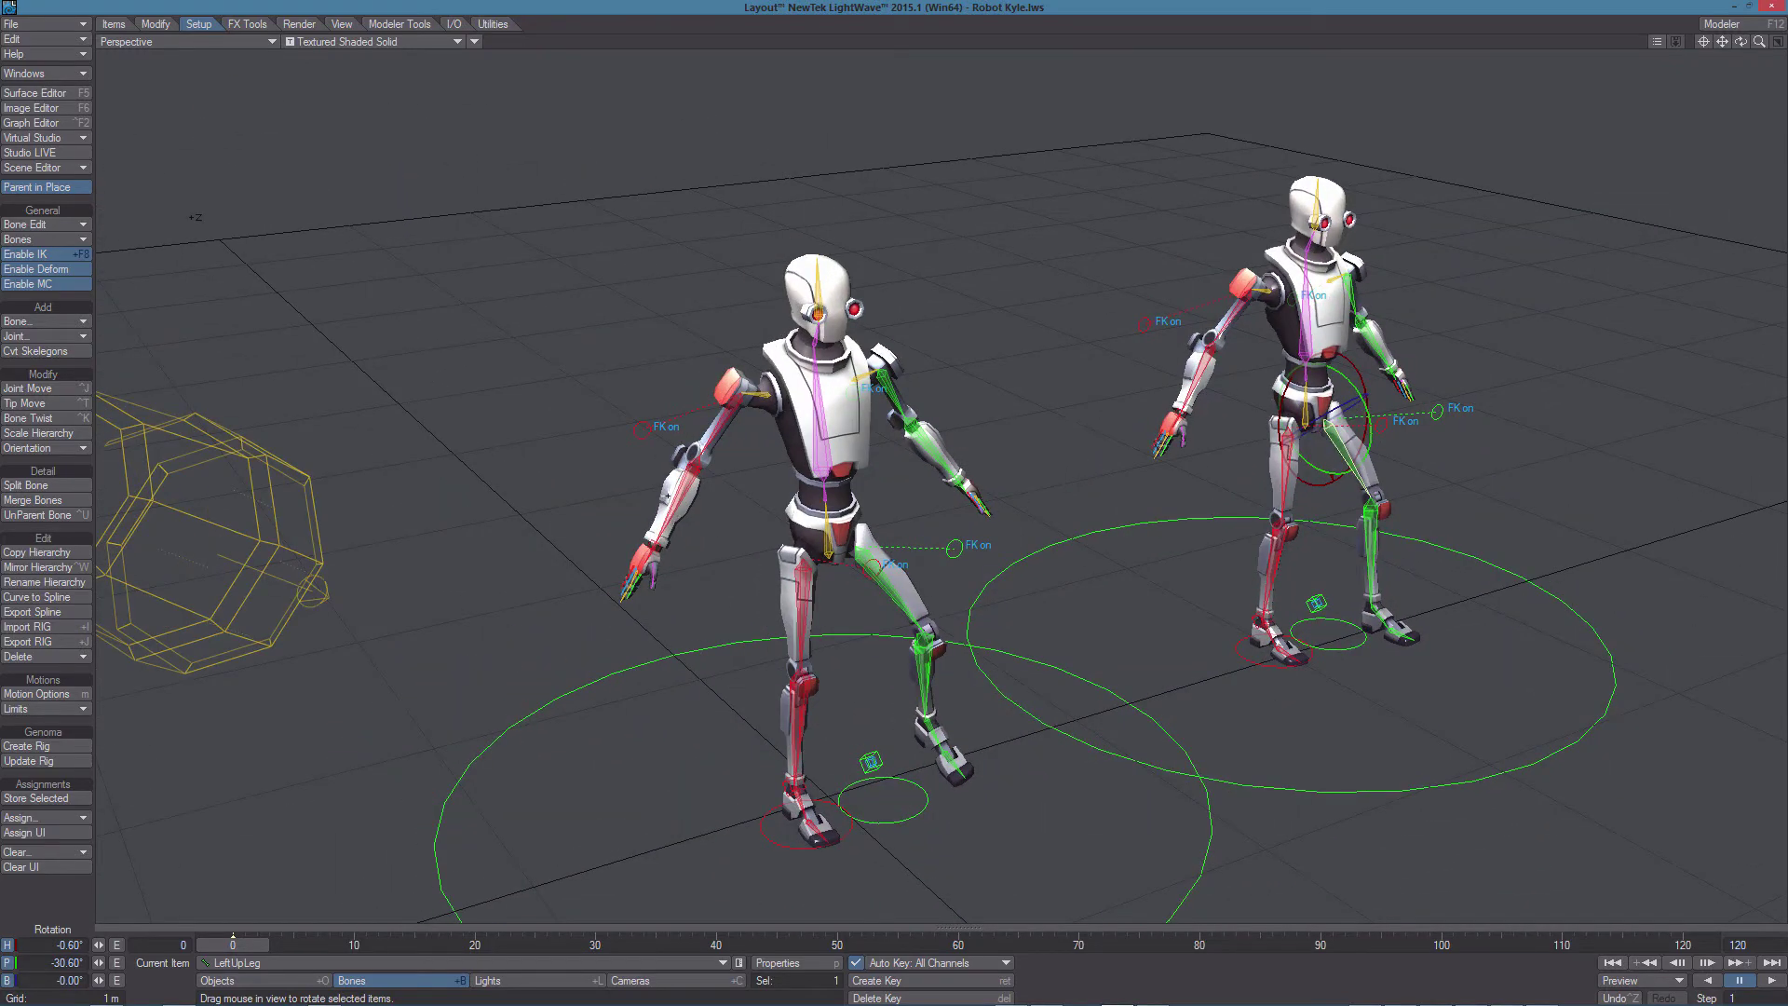
- Bend the right forearm of the robot at the origin to 56.5° pitch, and rotate both its elbow pole controls to 100° bank
click(693, 482)
drag(722, 477, 790, 408)
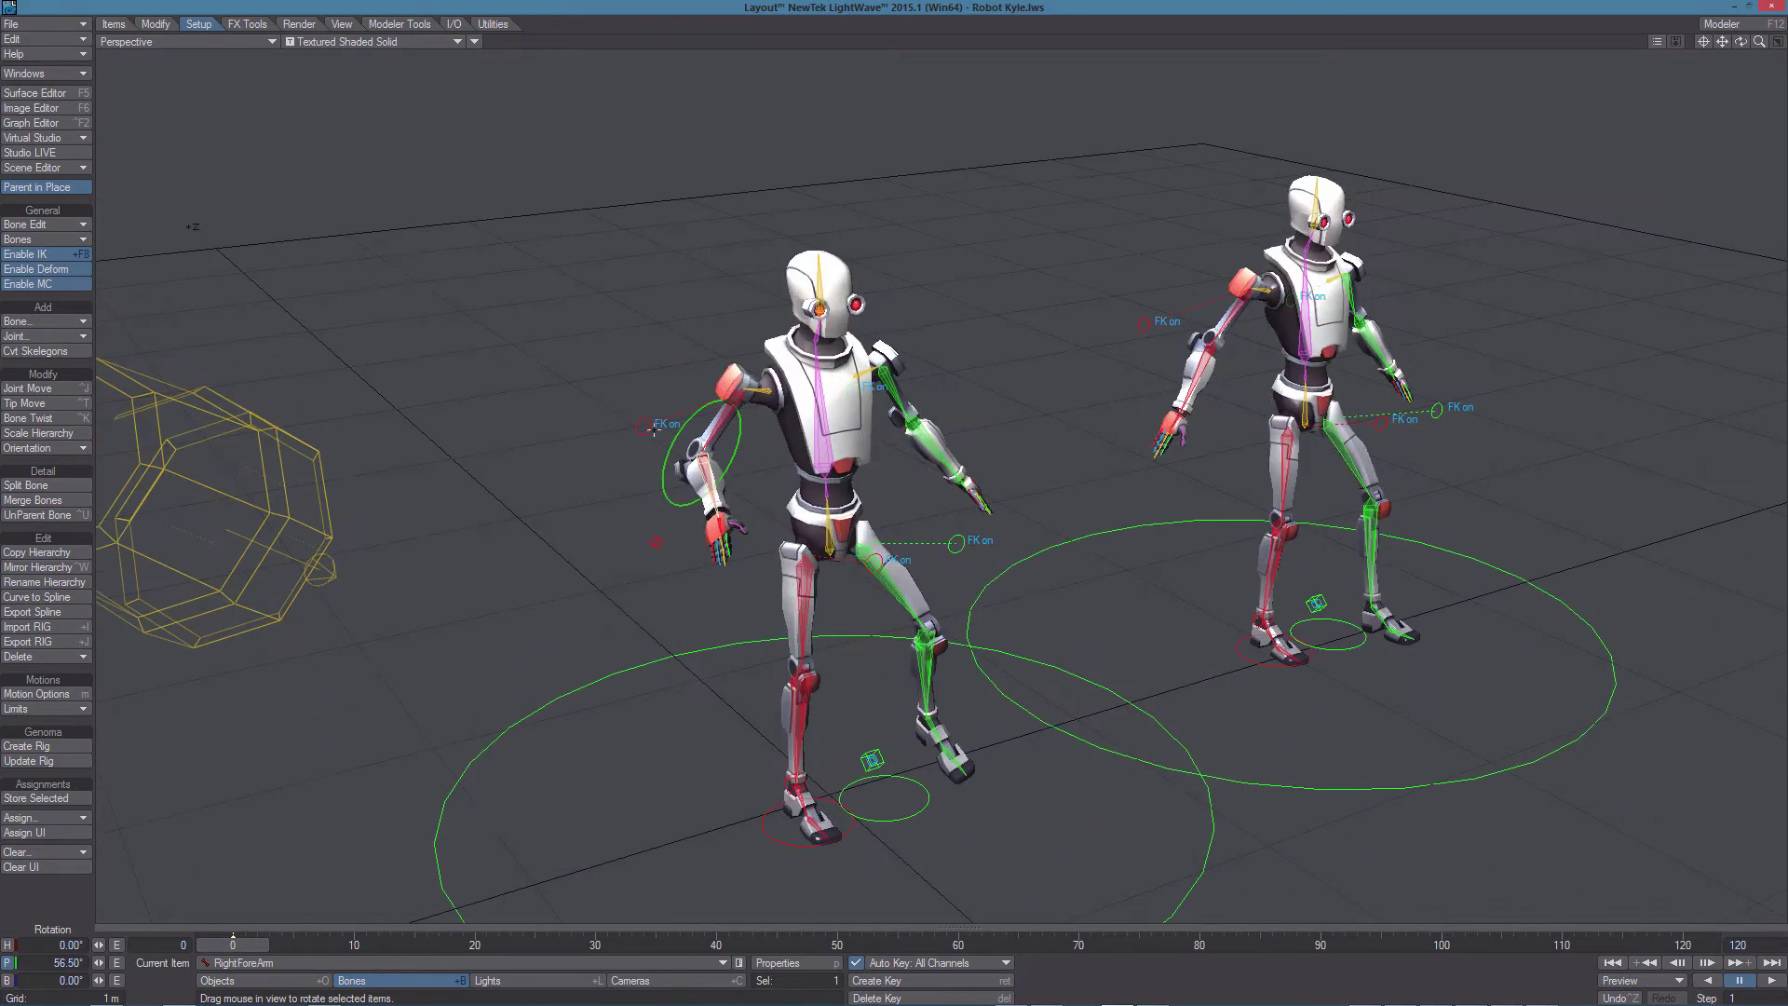
click(642, 427)
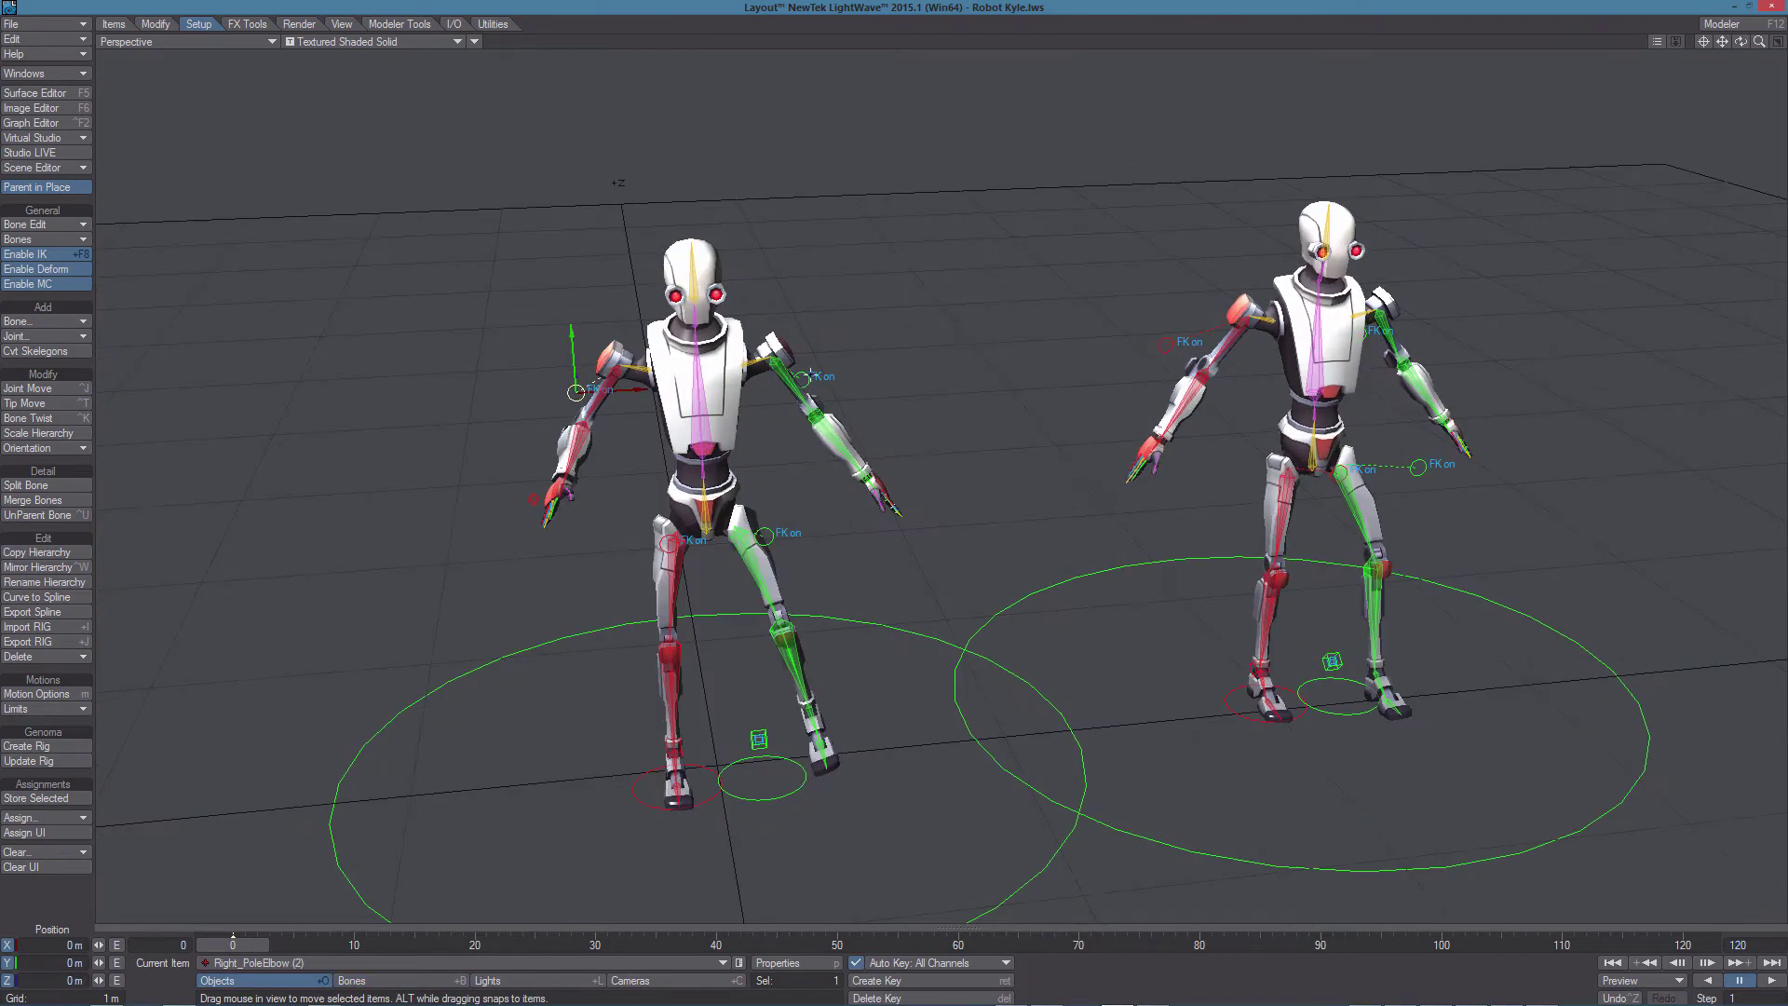
shift+click(802, 379)
key(y)
right_drag(896, 578, 1056, 578)
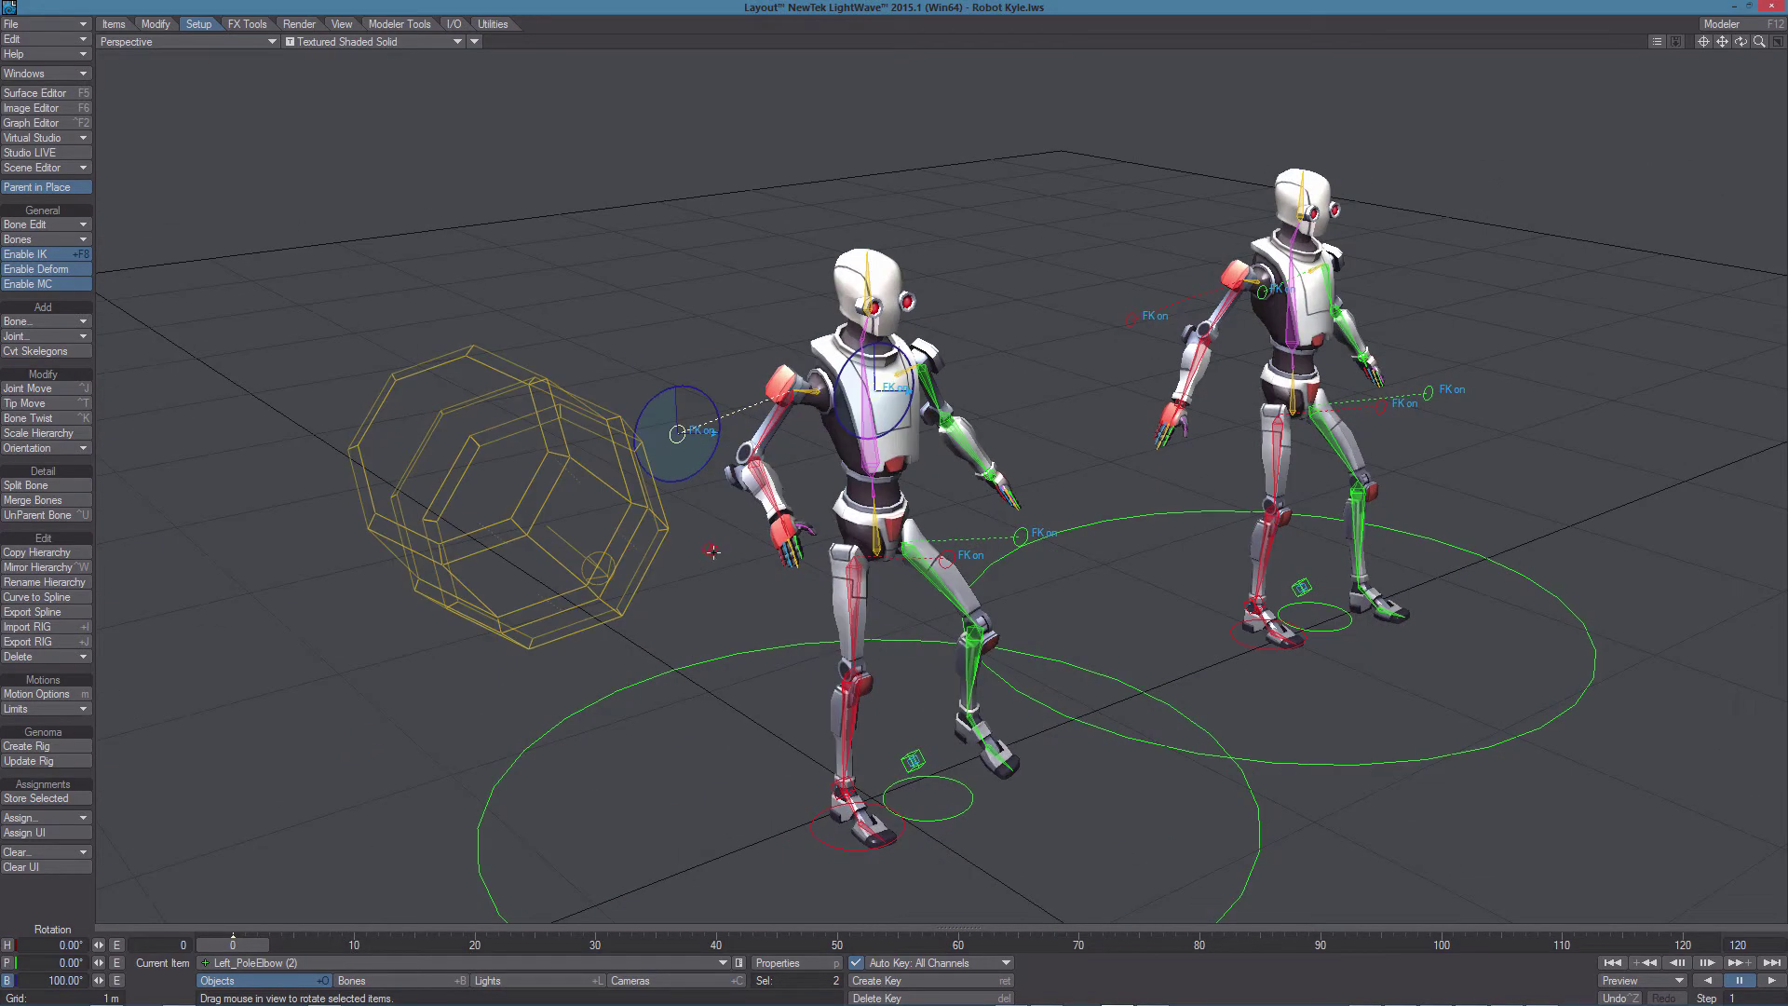
- Reposition the right-hand IK goal of the robot at the origin
click(736, 553)
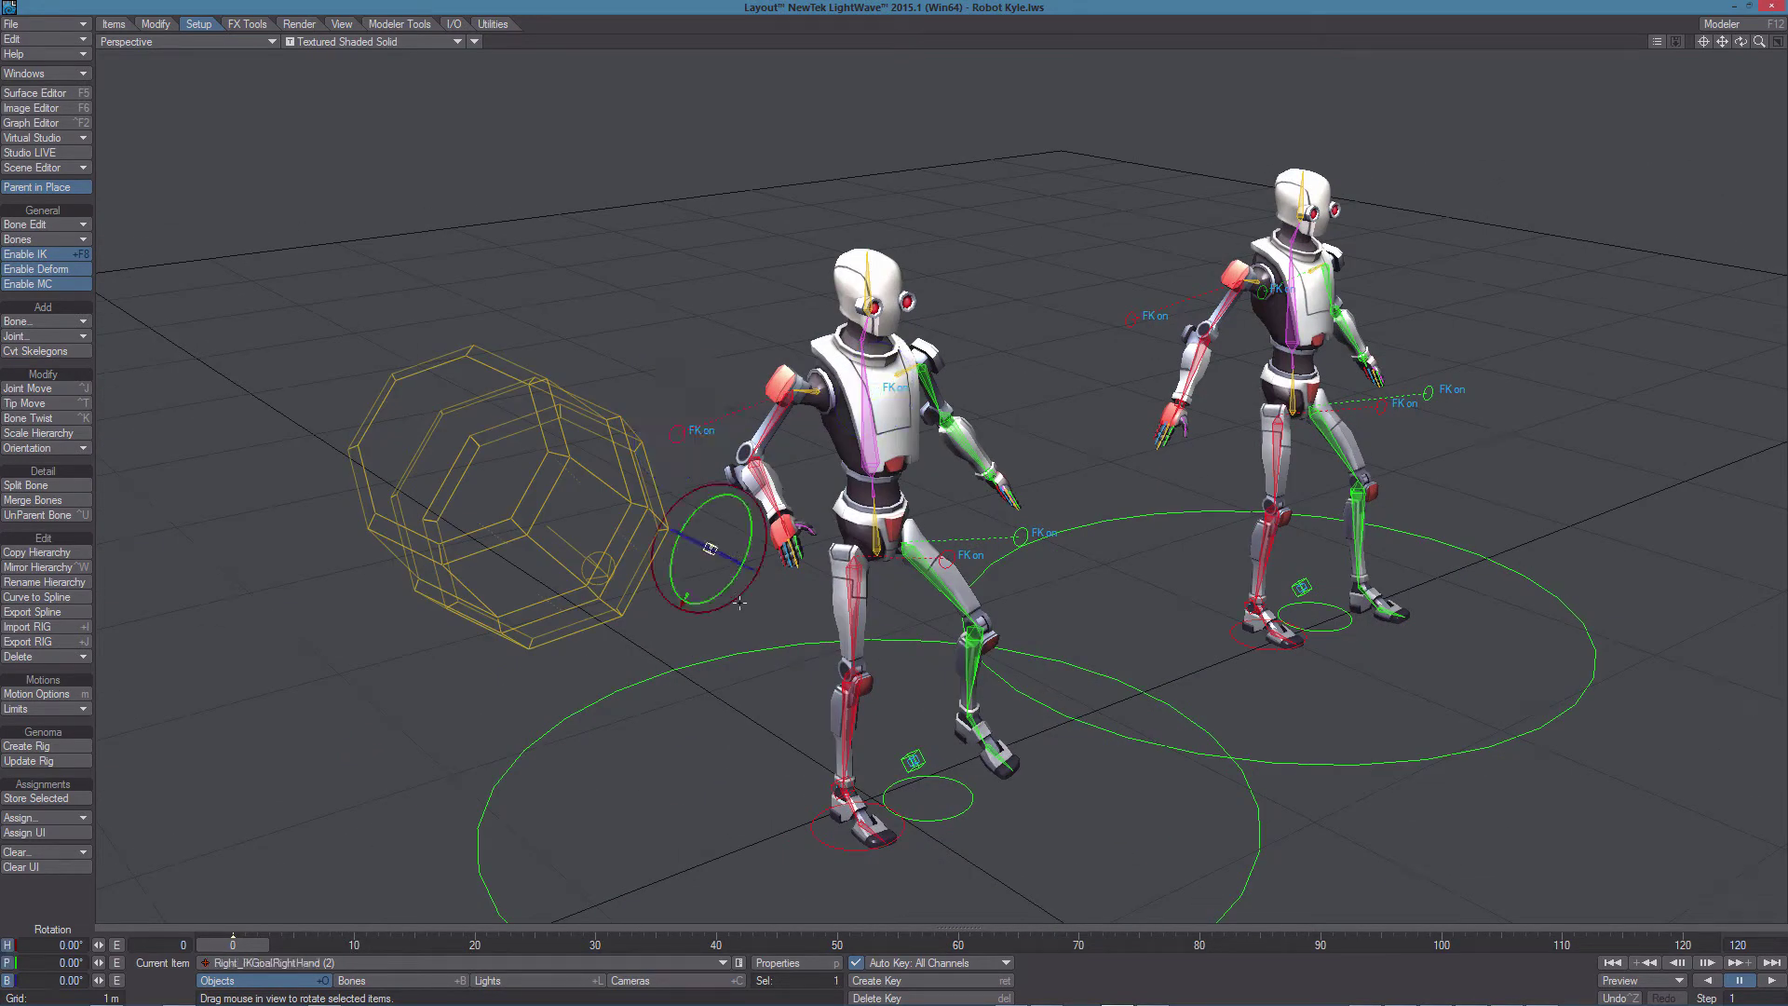
key(t)
drag(708, 558, 694, 583)
- Switch both arms of the offset robot to IK by rotating its elbow pole controls to 100° bank
alt+drag(1303, 359, 987, 337)
click(1161, 334)
shift+click(1277, 465)
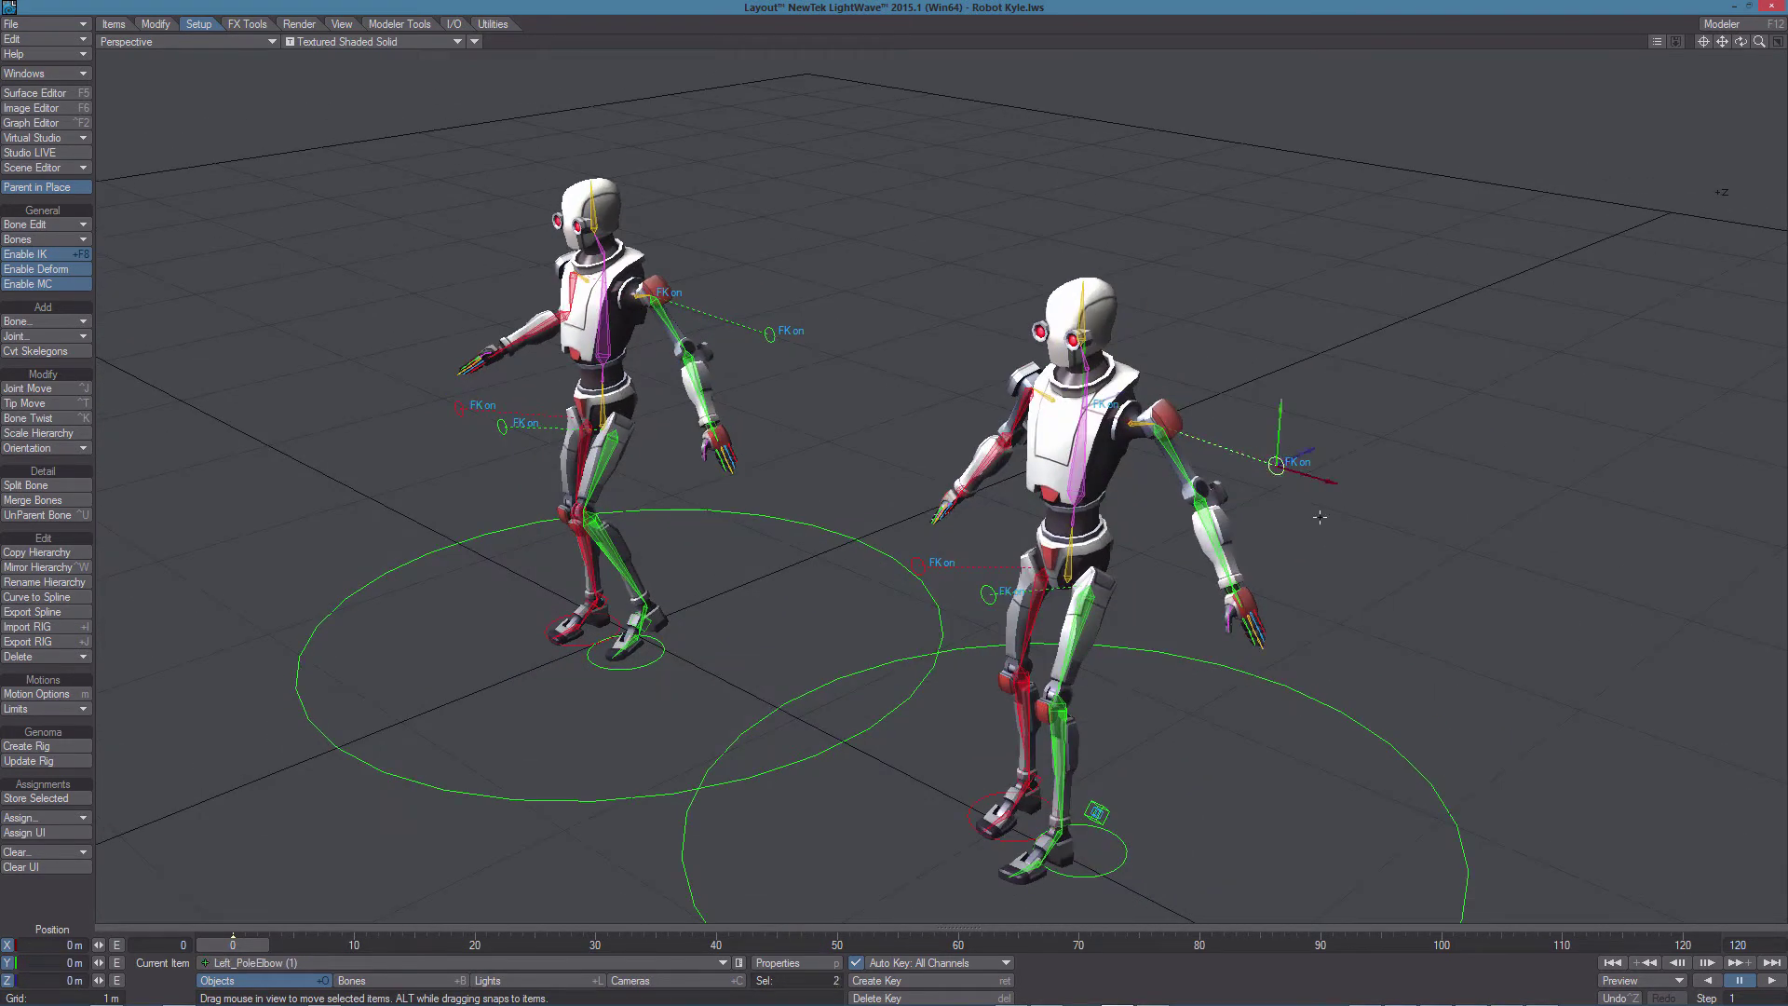
key(y)
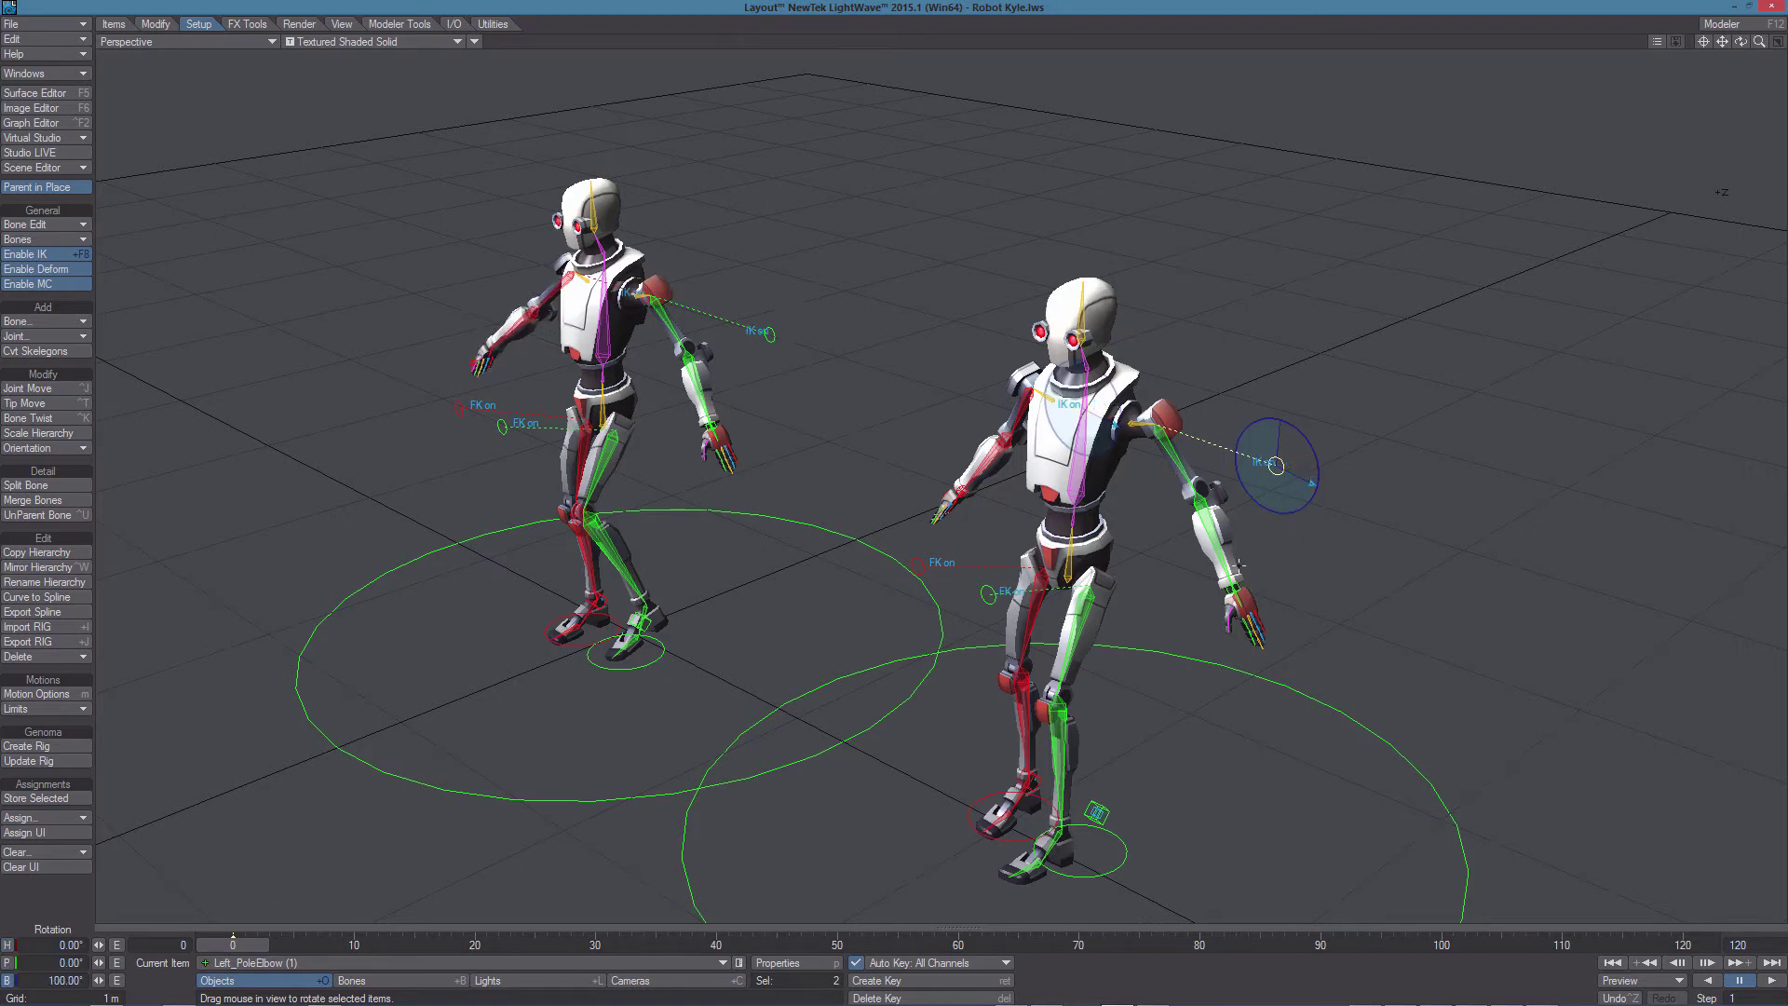
- Move the offset robot's left-hand IK goal to about X 460 mm, Y 1.09 m and its right-hand goal to about X -389 mm, Y 983 mm
click(1238, 596)
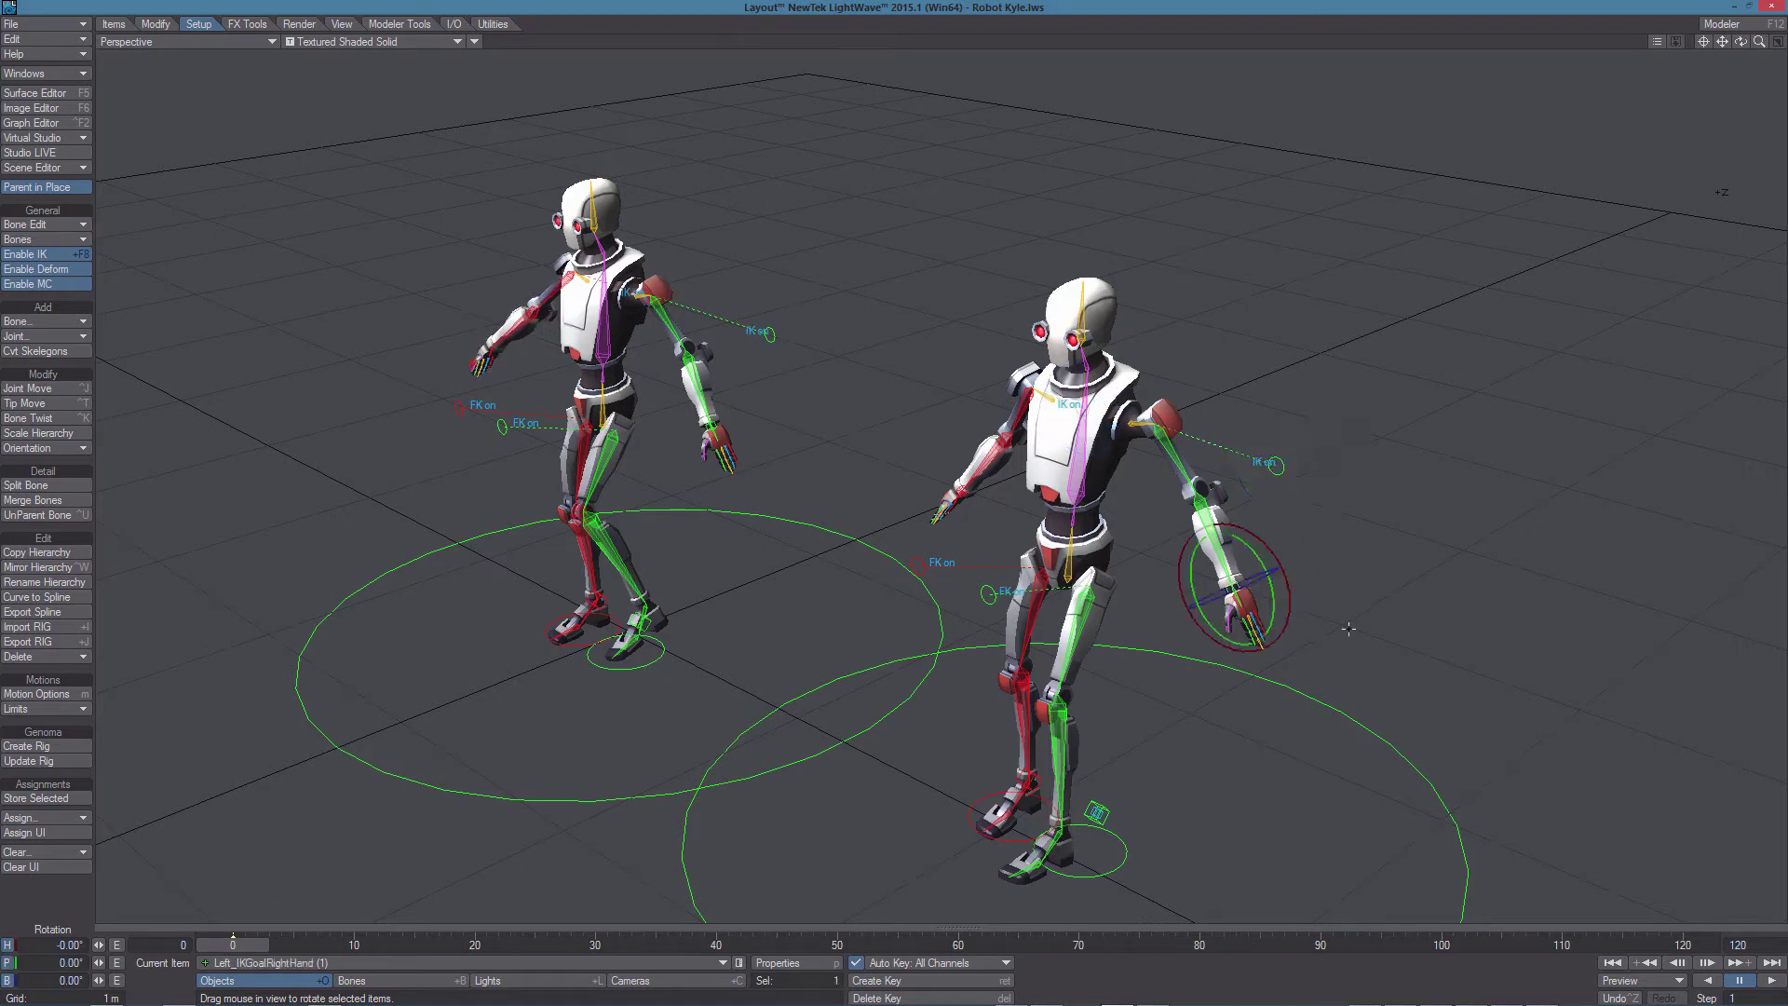
key(t)
mouse_move(1236, 540)
mouse_down()
mouse_move(1237, 505)
mouse_move(1231, 574)
mouse_up()
alt+drag(1296, 639, 1157, 598)
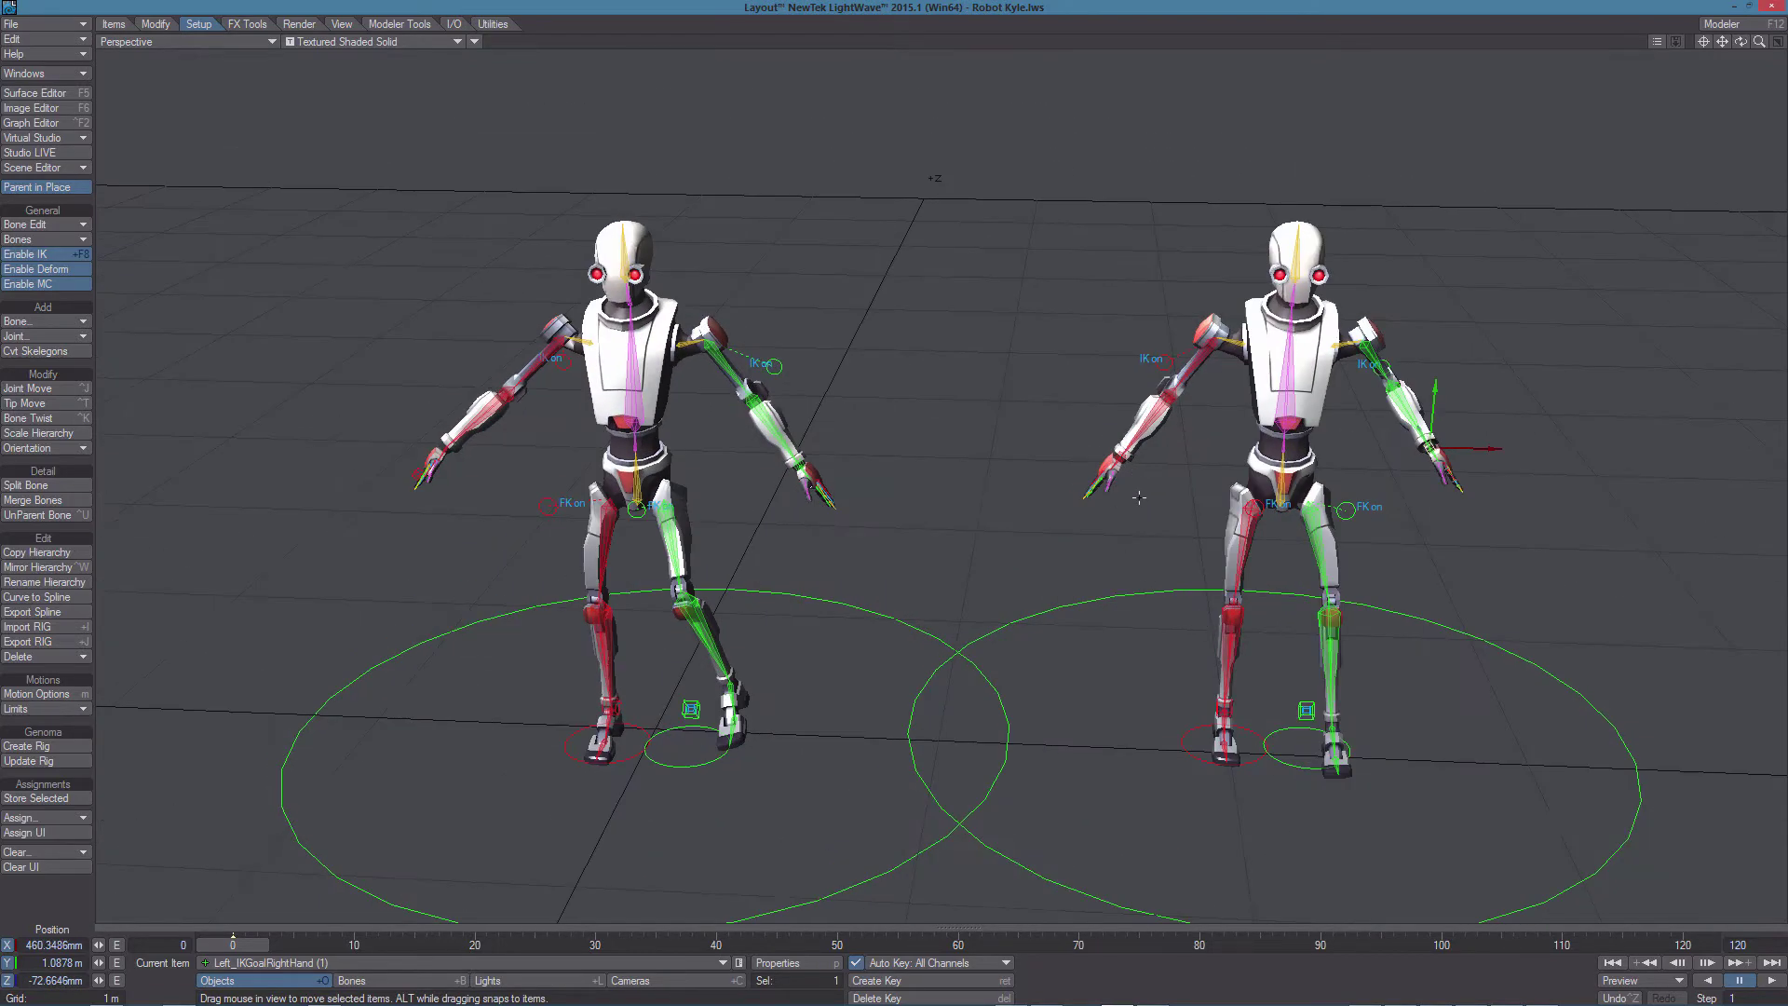
alt+drag(1136, 510, 1226, 471)
click(1174, 462)
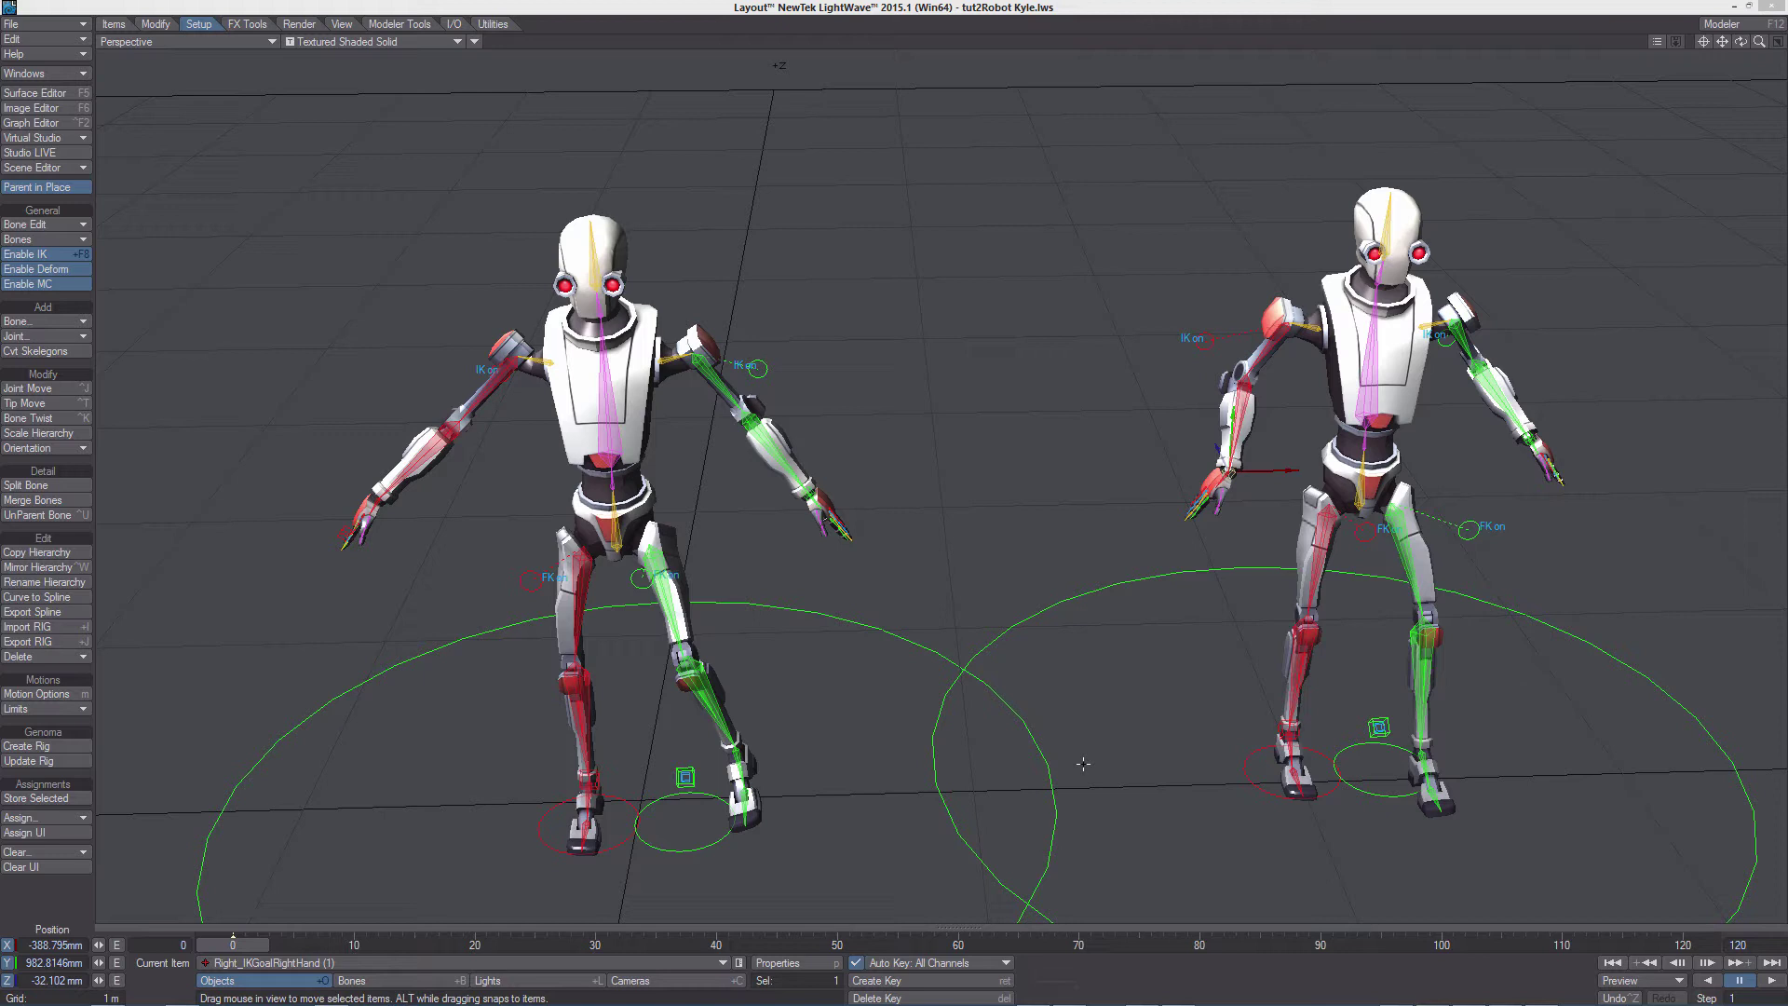
- Open the Graph Editor for the mesh of the robot at the origin and examine the RightArmSlider expression in the expression list
click(996, 476)
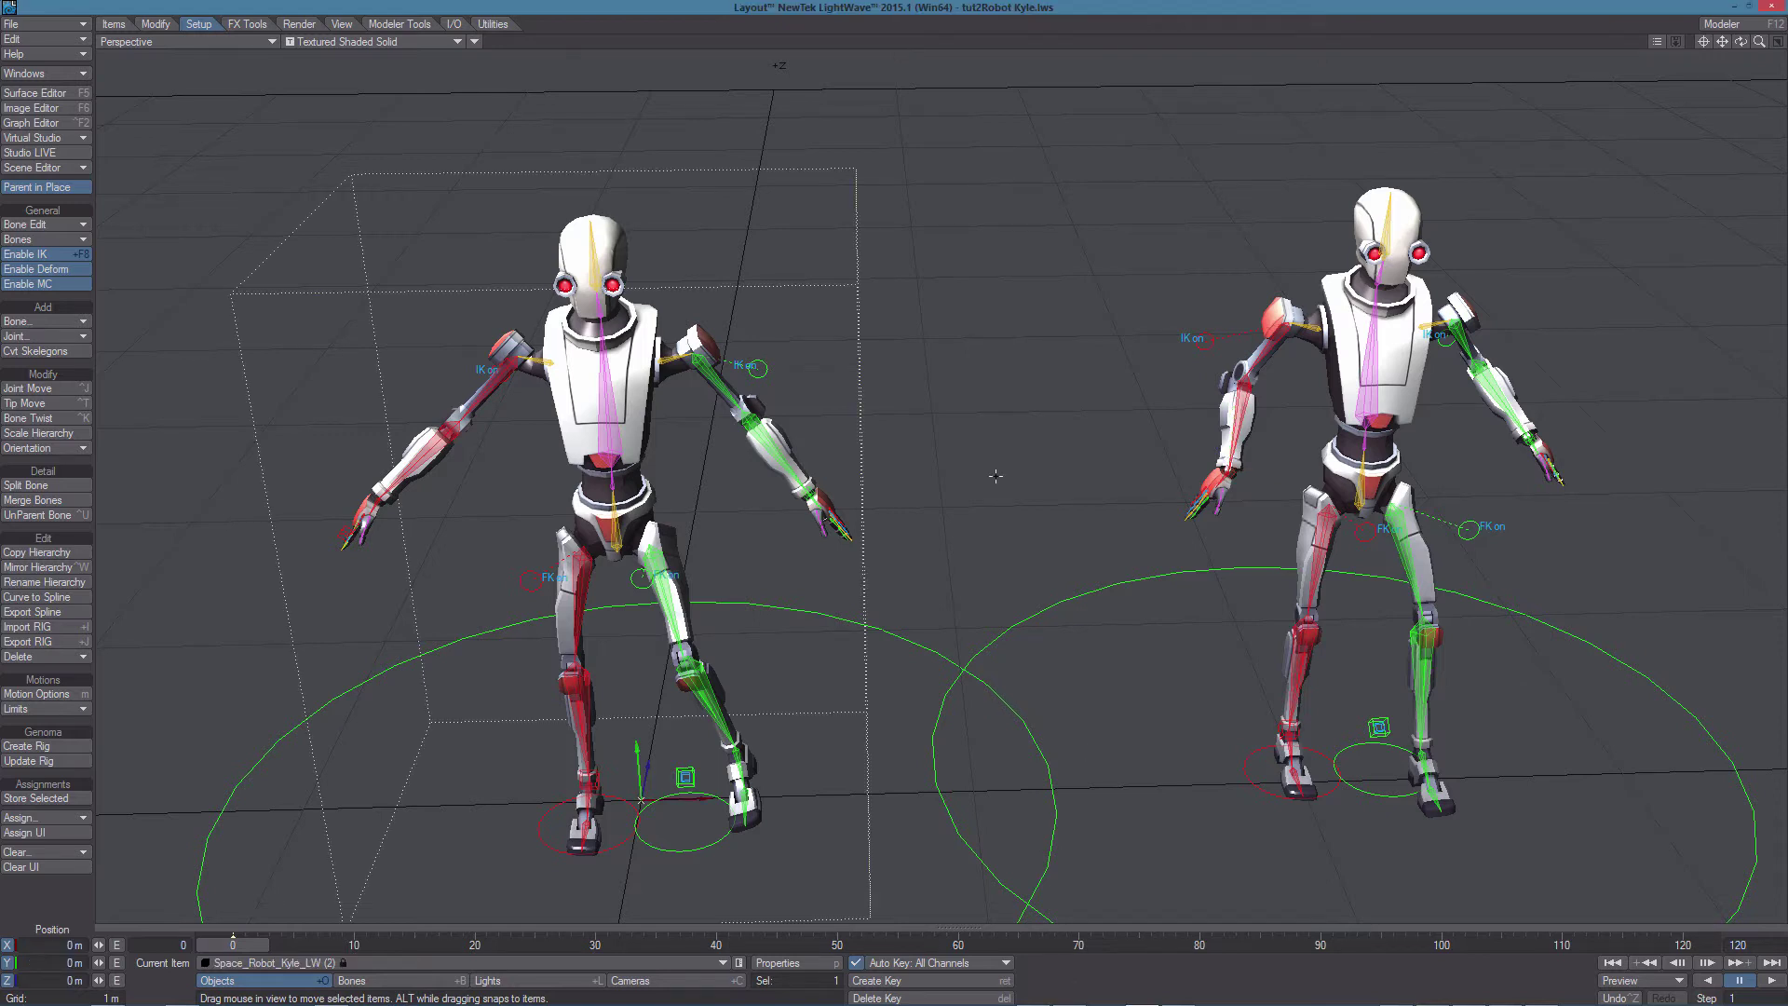
key(ctrl+F2)
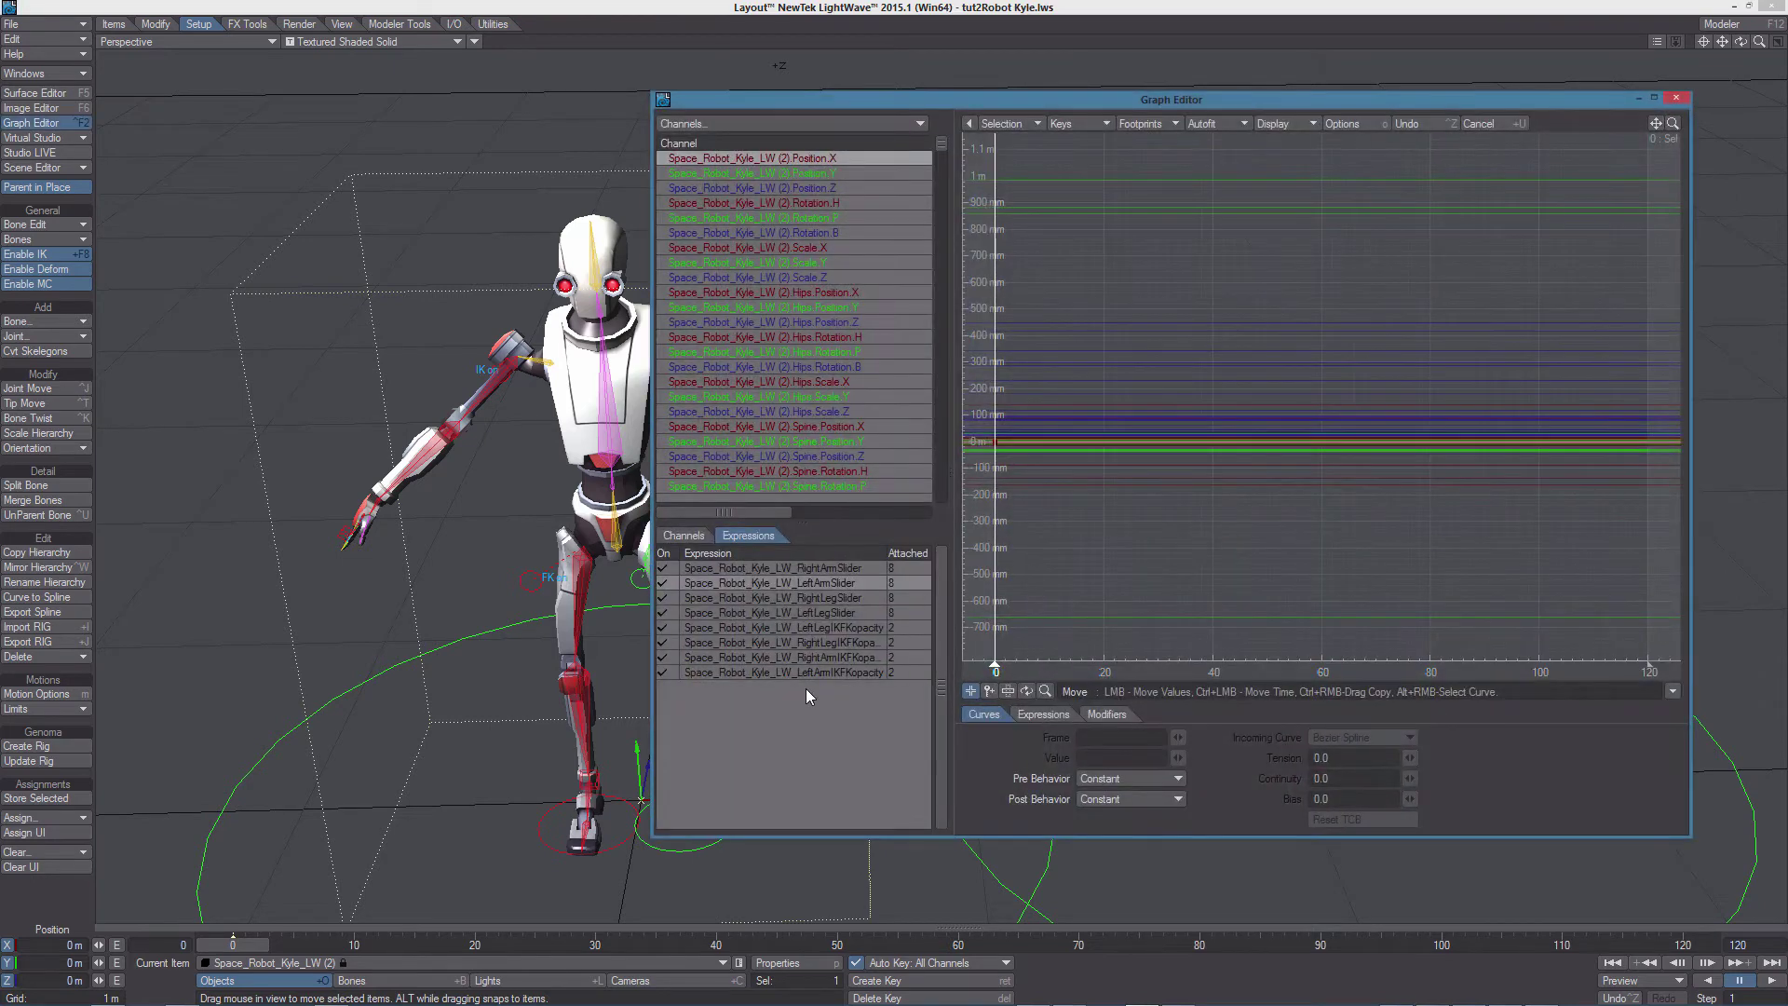
click(796, 566)
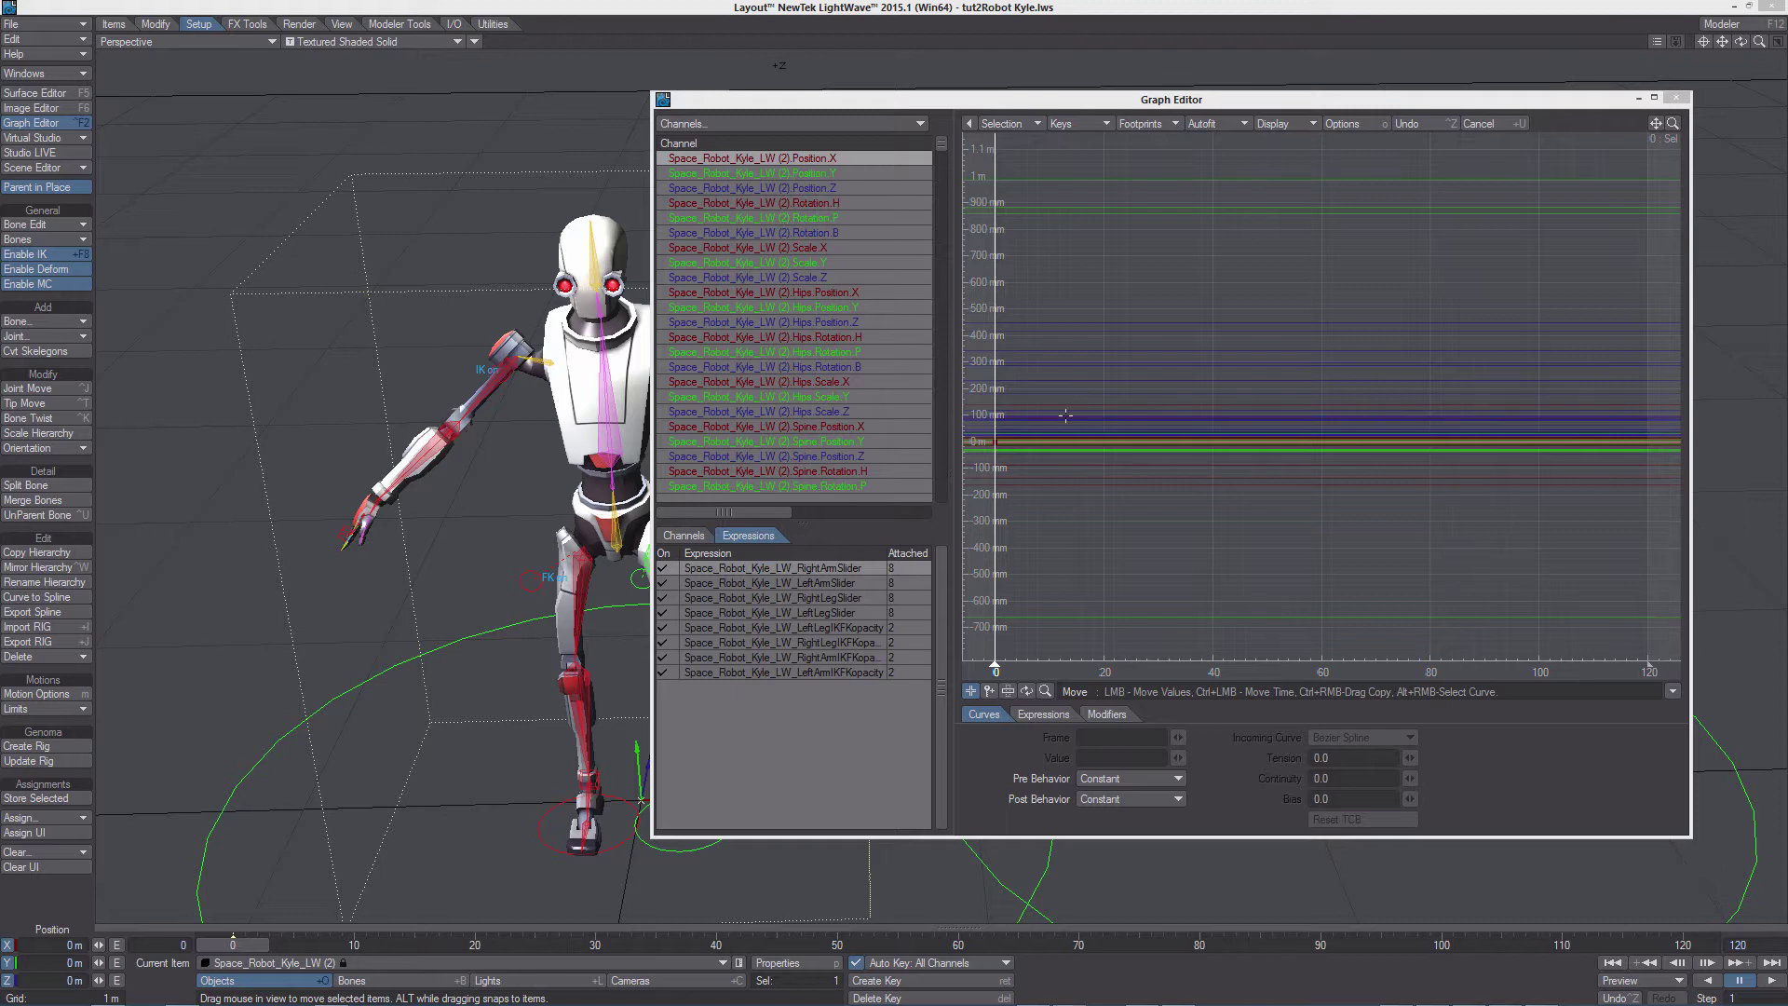
- Switch to Robot Kyle.lws in Notepad++ and highlight the eight expression lines in the GE_Expression_Lib block
key(alt+Tab)
drag(797, 662, 51, 556)
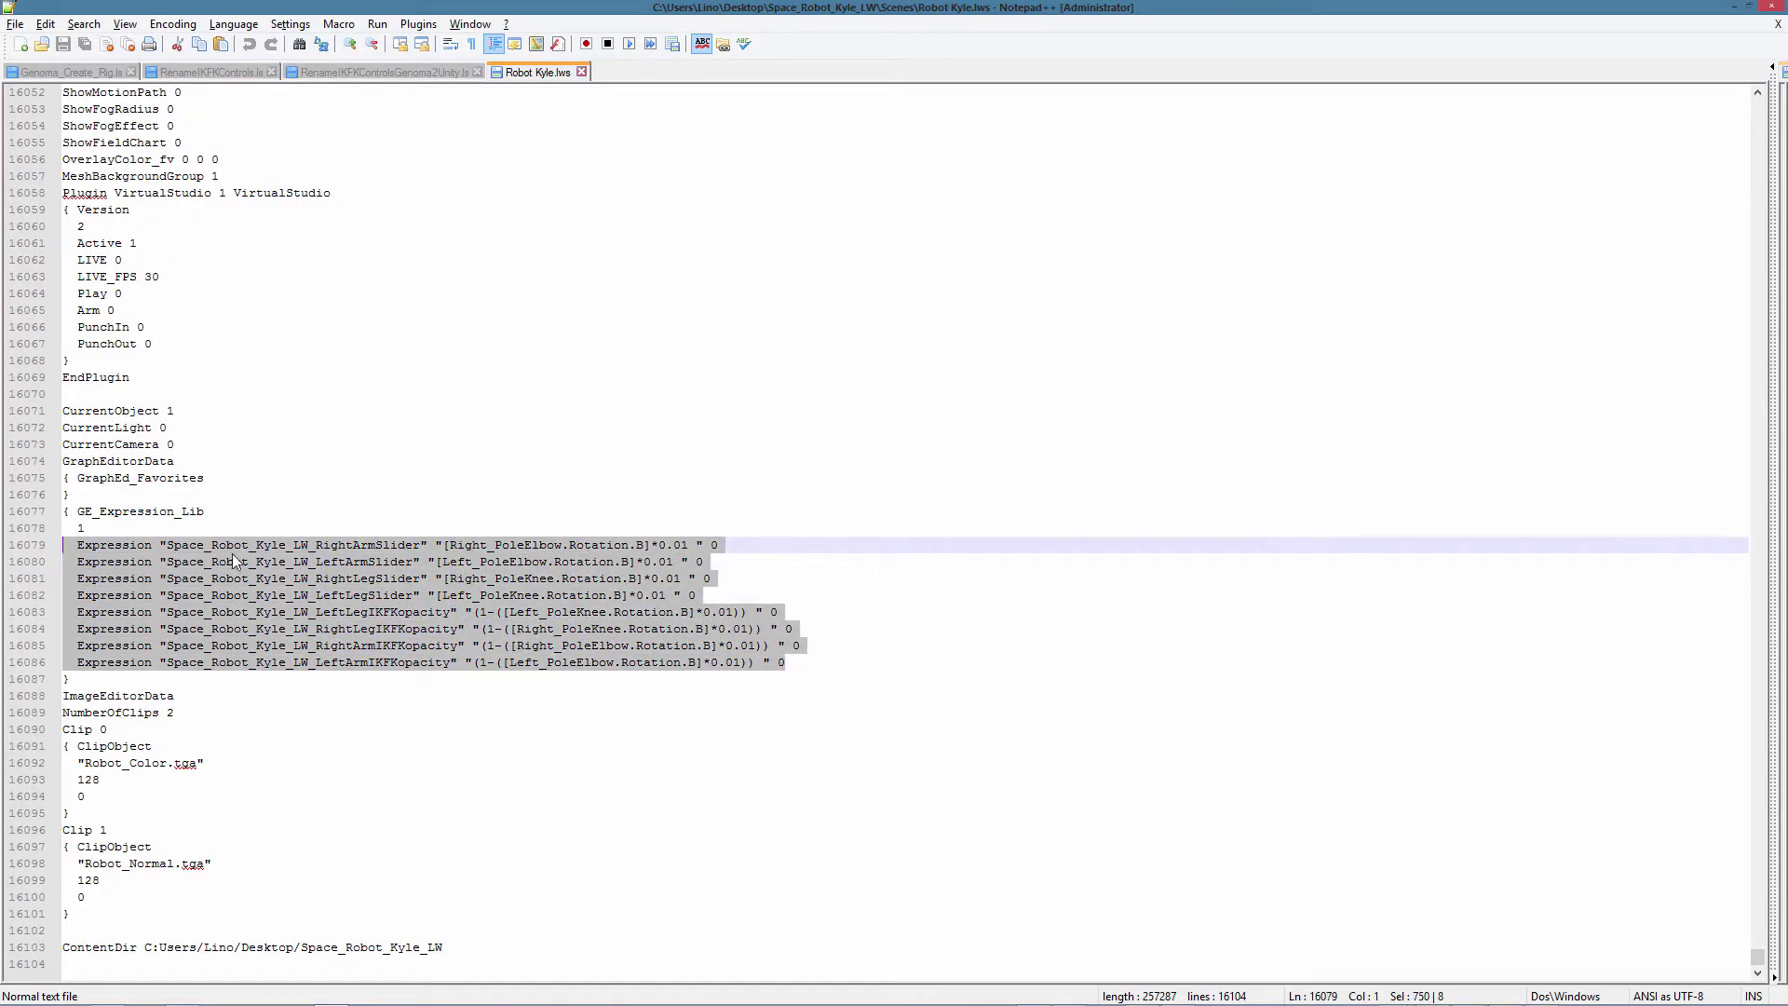
- Switch back to LightWave Layout and clear the scene
key(alt+Tab)
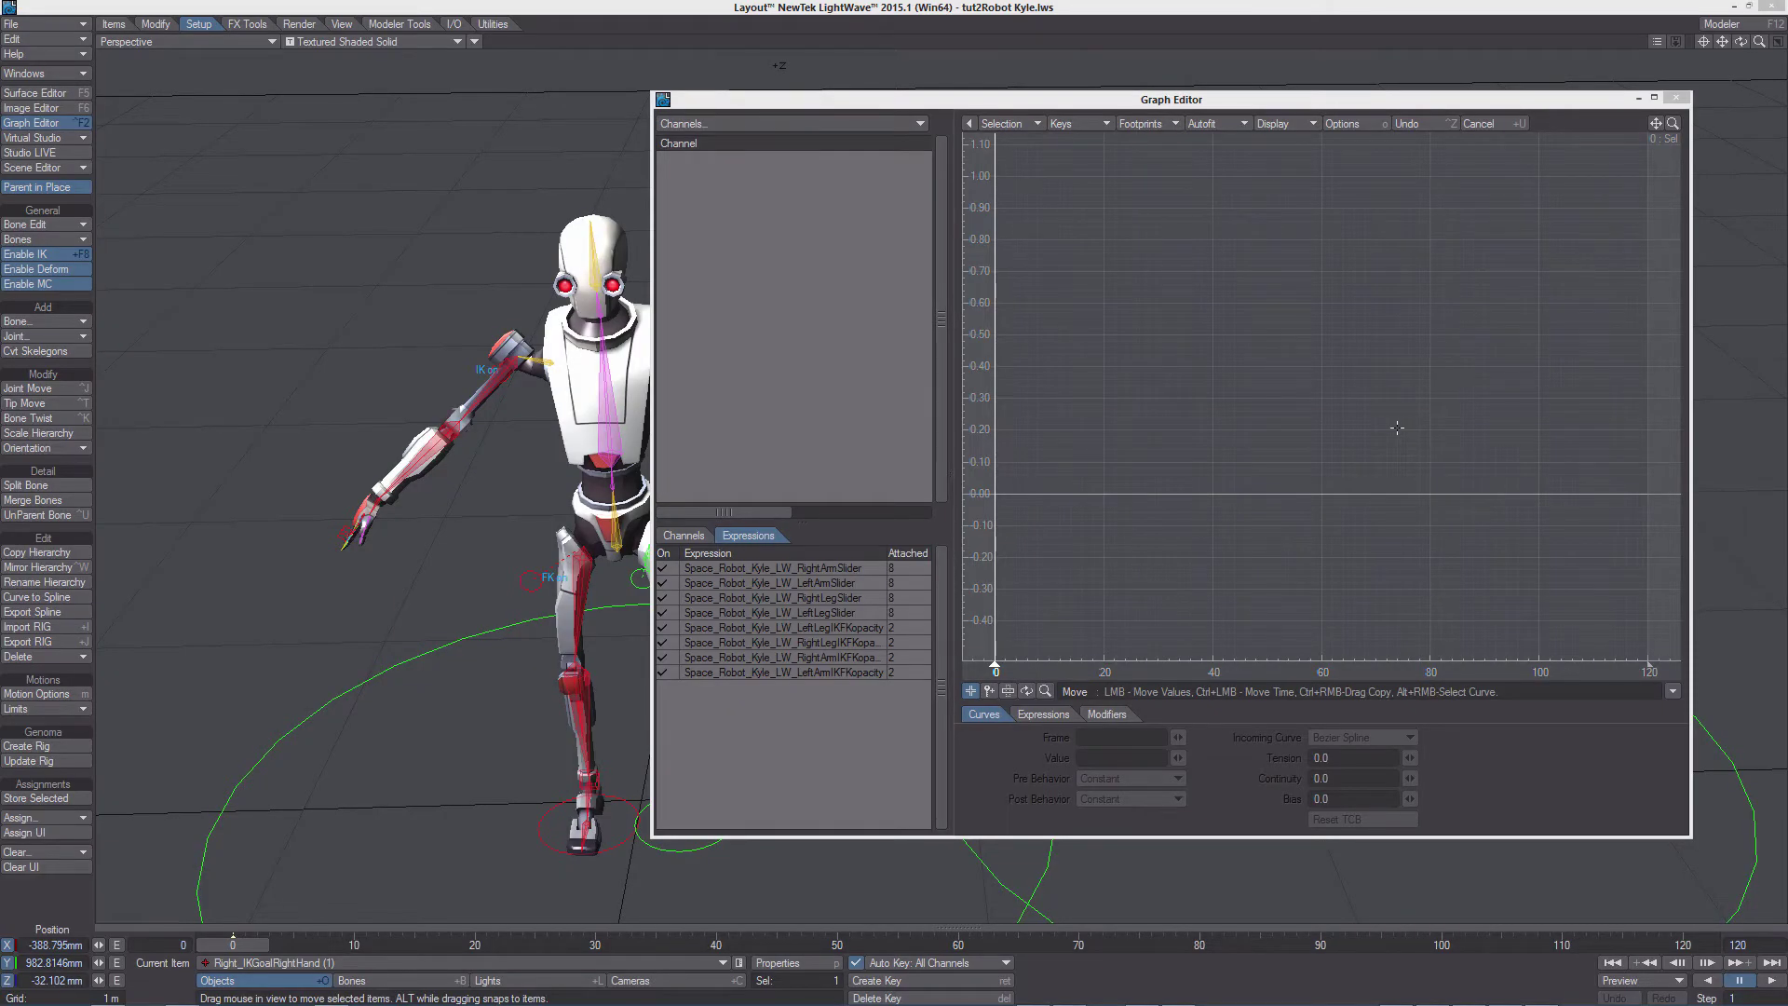
click(1007, 7)
key(shift+n)
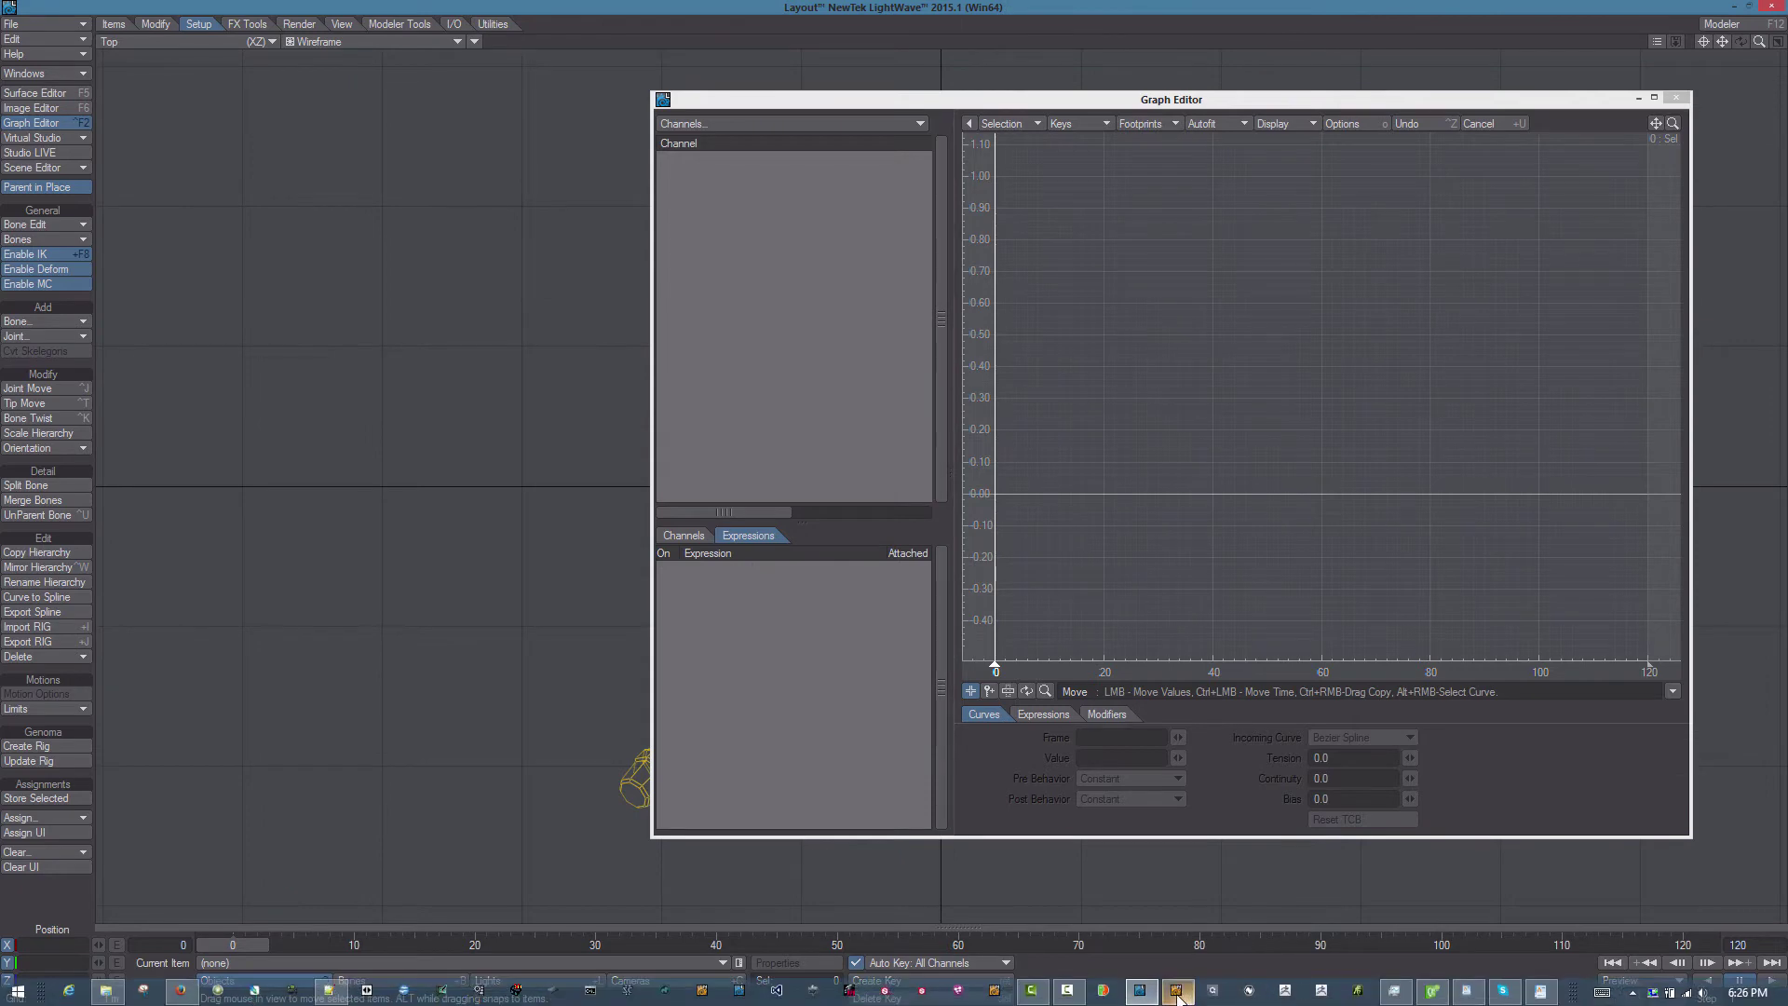
- Switch to LightWave Modeler and save the robot object under the new name Space_Robot_Kyle_LW02.lwo
click(1178, 996)
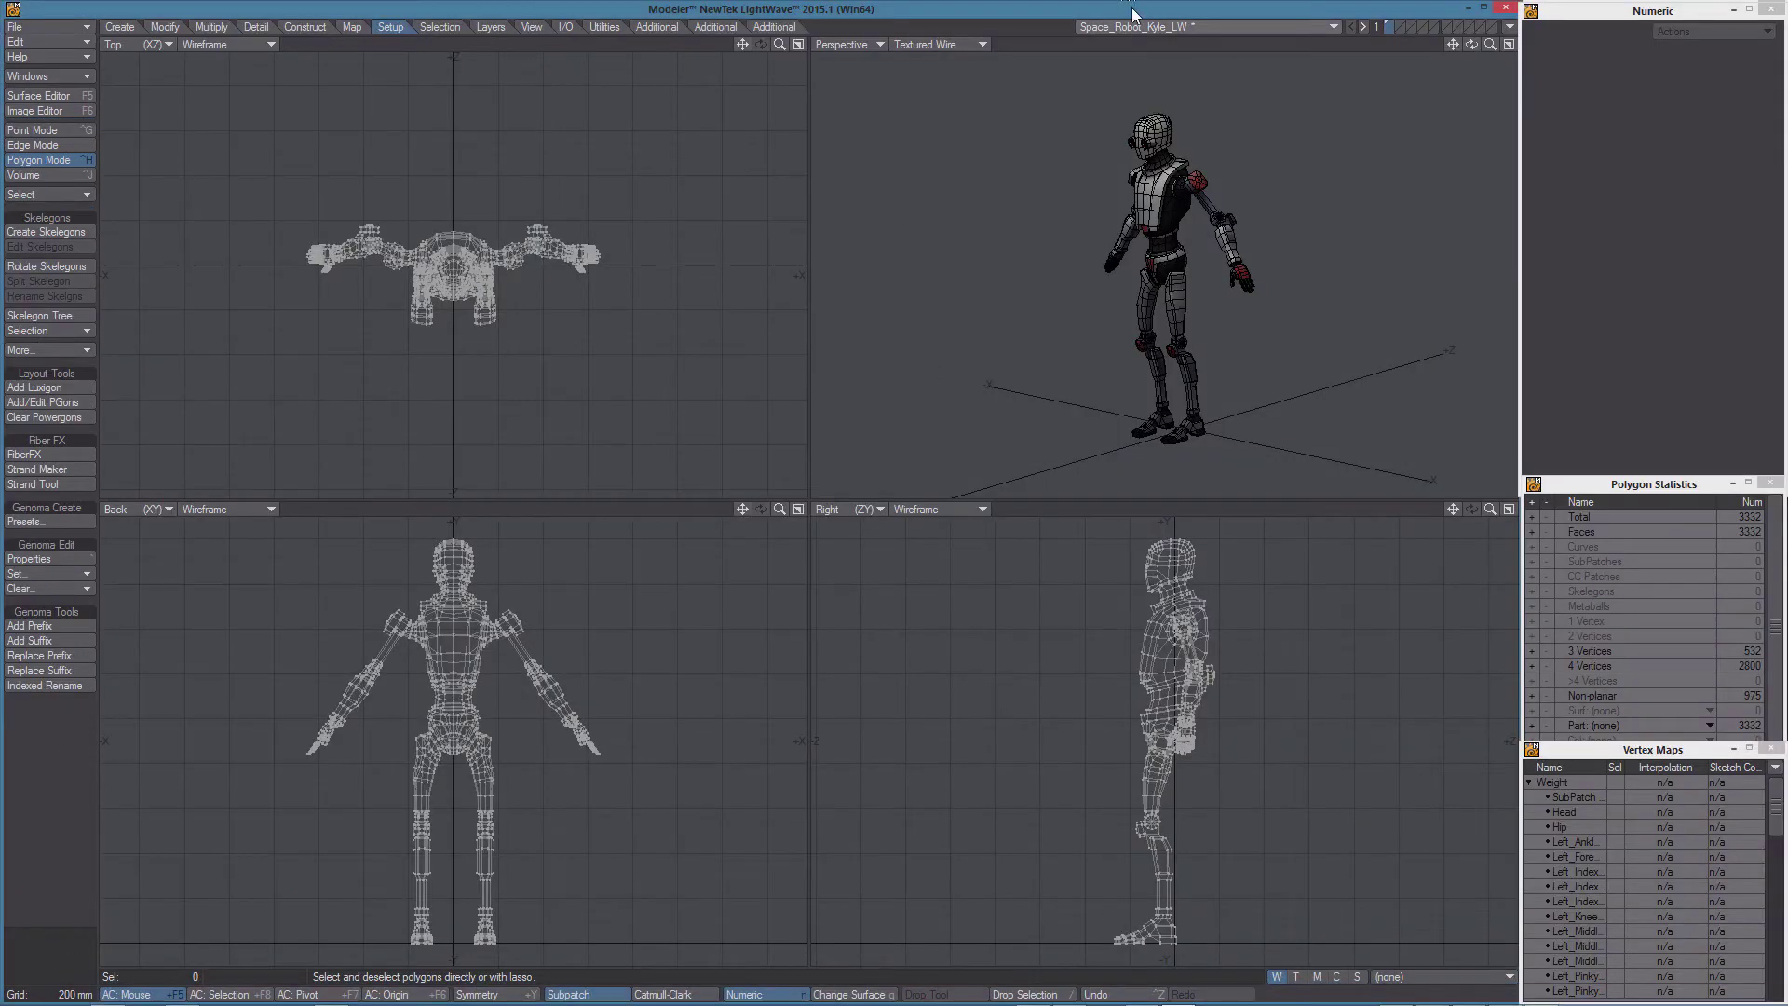
click(53, 27)
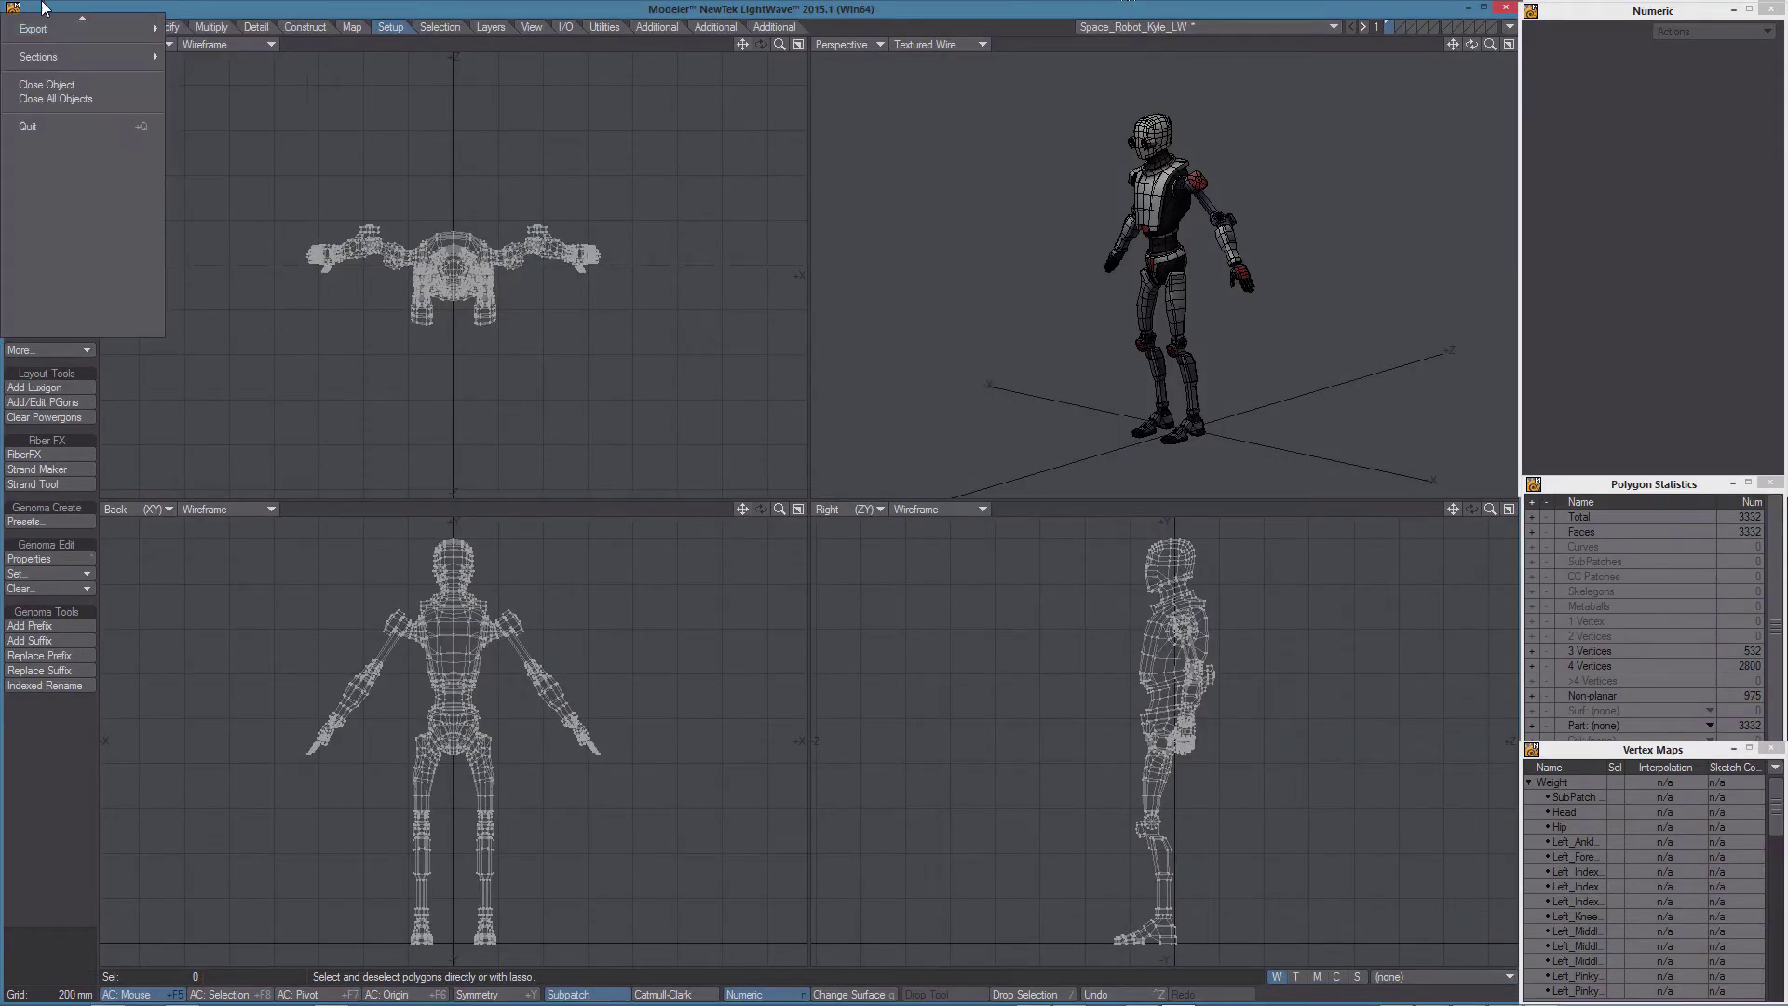
click(100, 138)
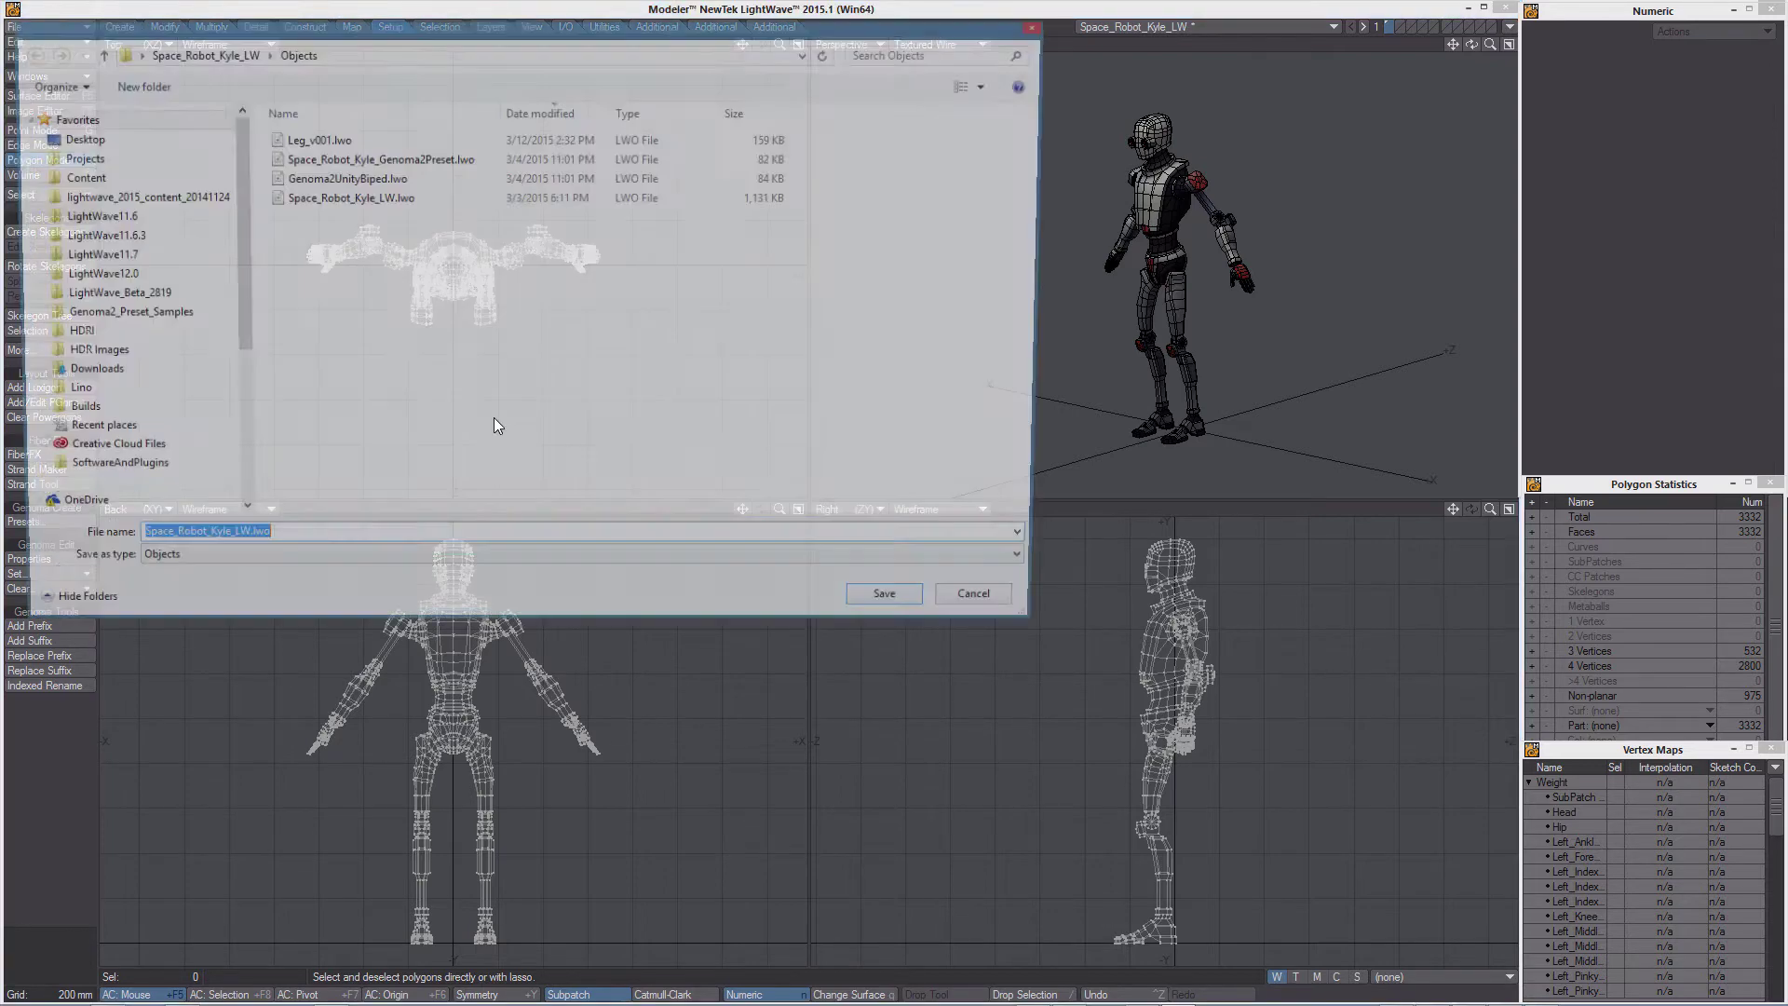
click(240, 544)
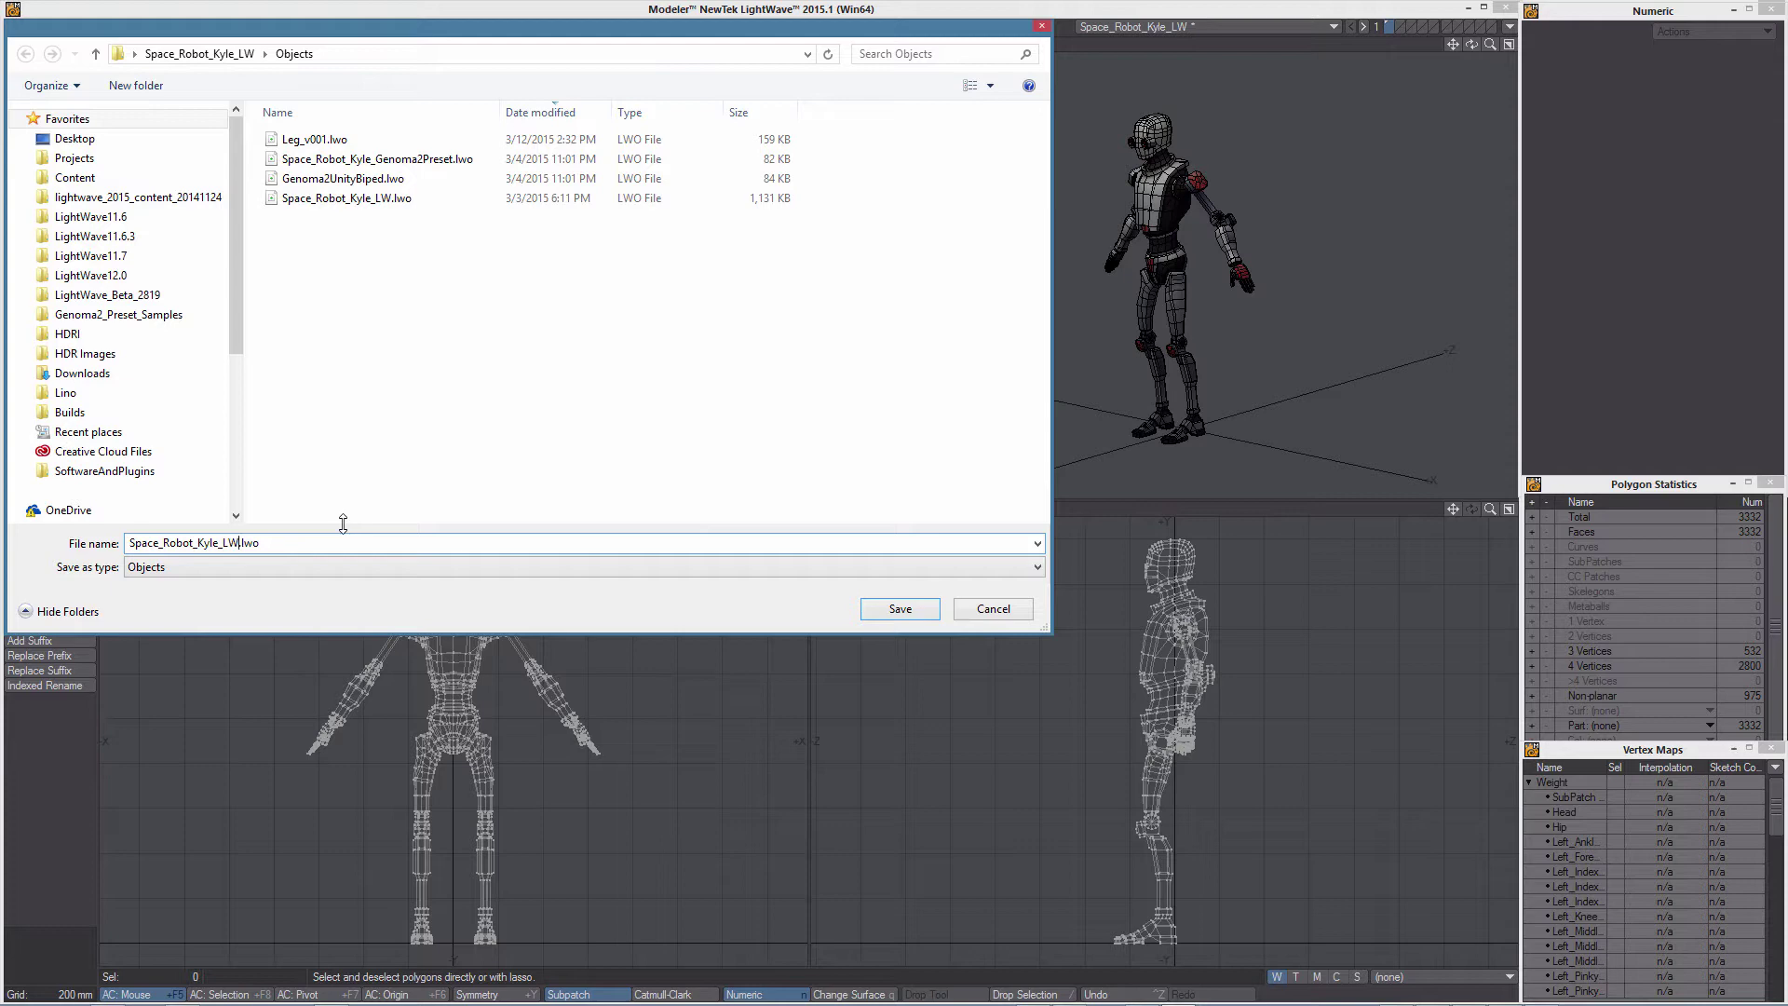
text(02)
key(Return)
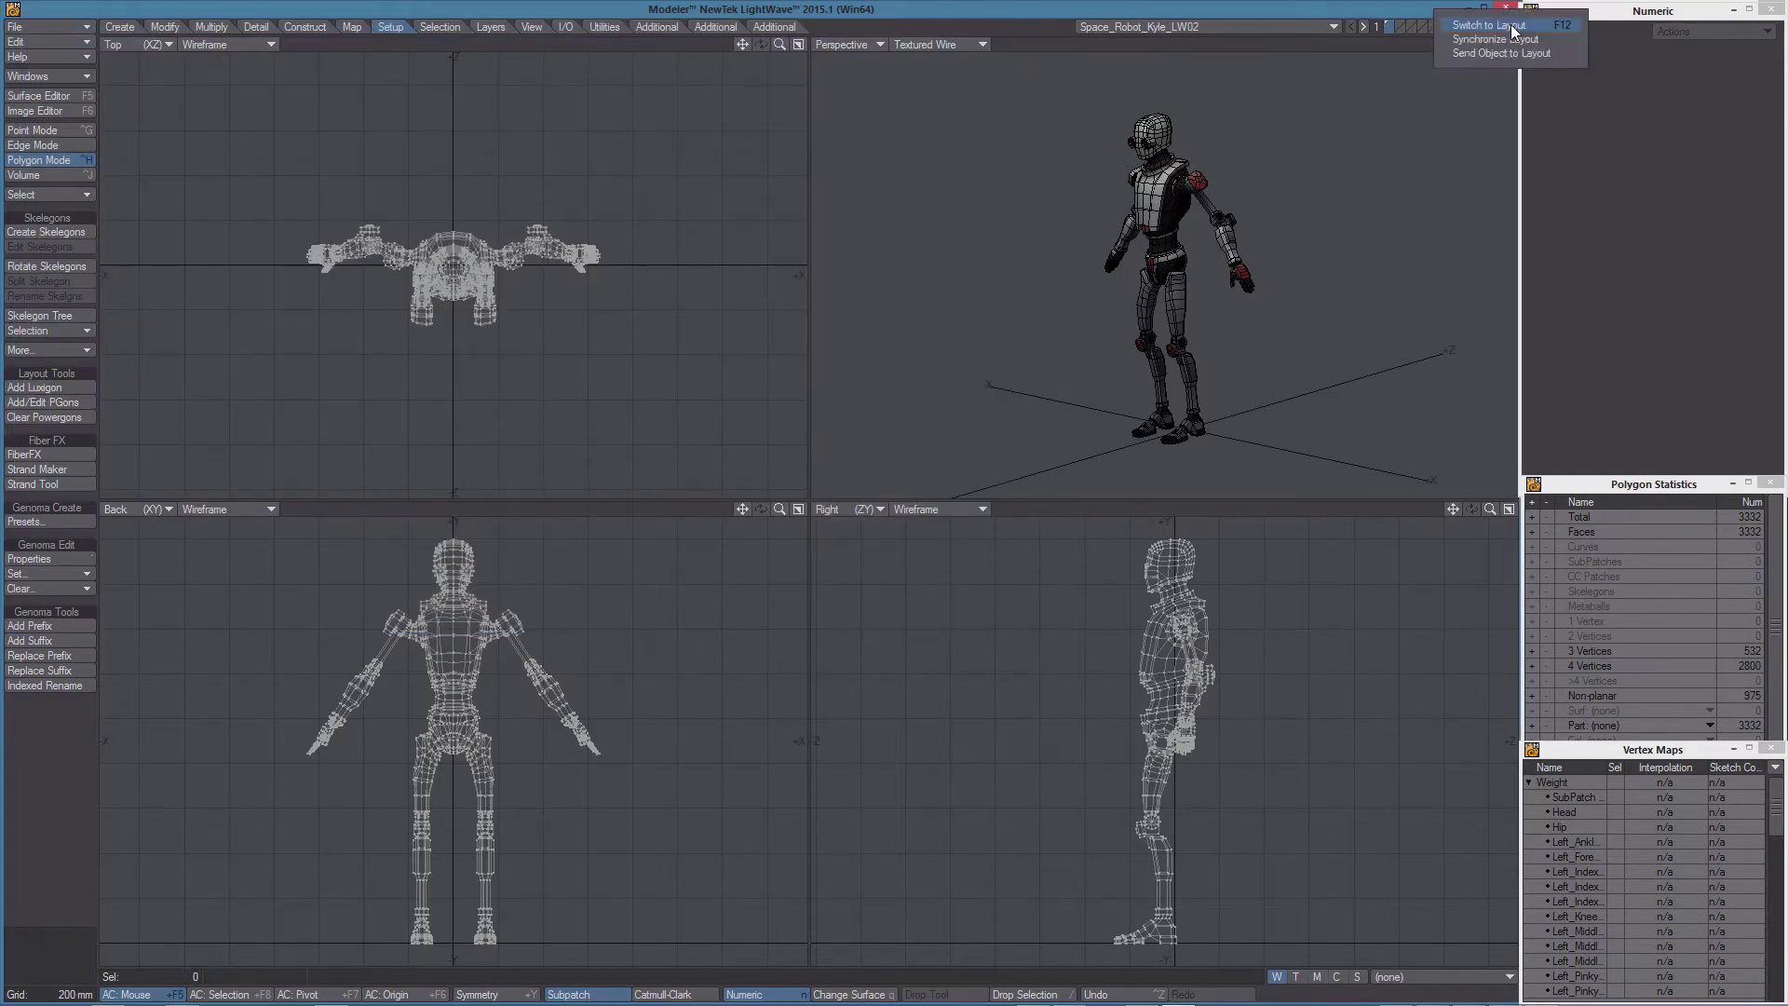
- Bring the Space_Robot_Kyle_LW02 object into Layout and display it in perspective with Textured Shaded Solid Wireframe shading
key(F12)
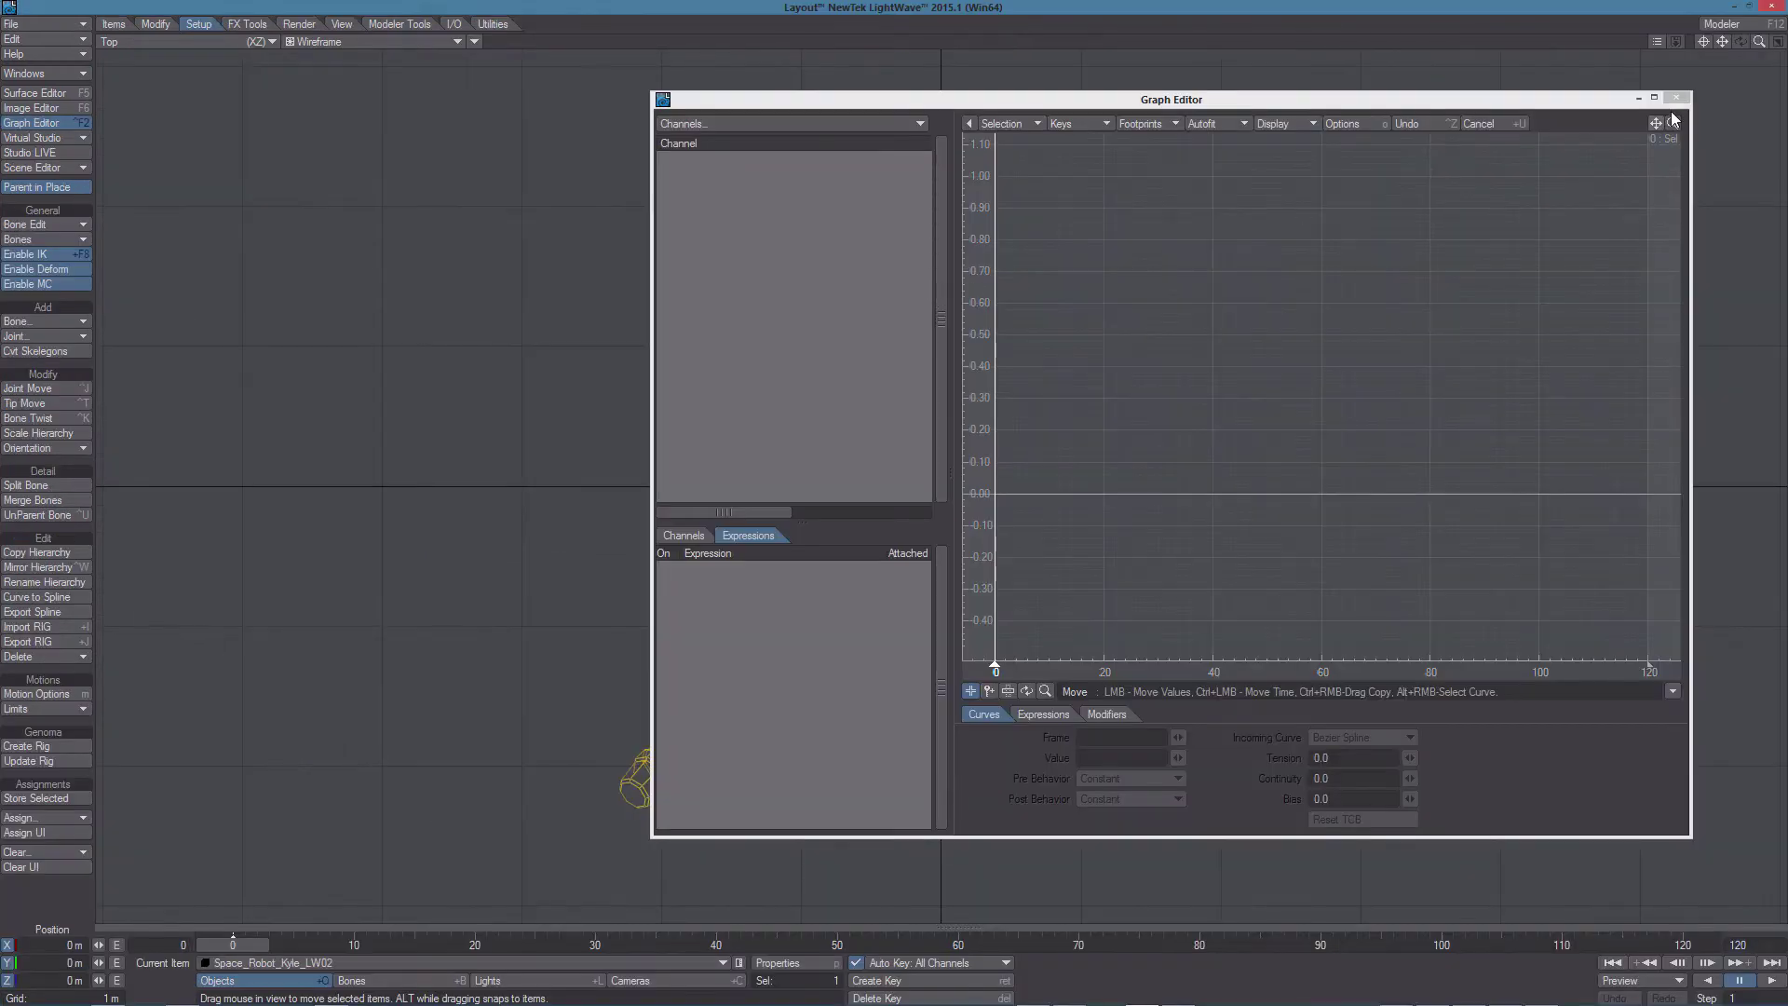
key(4)
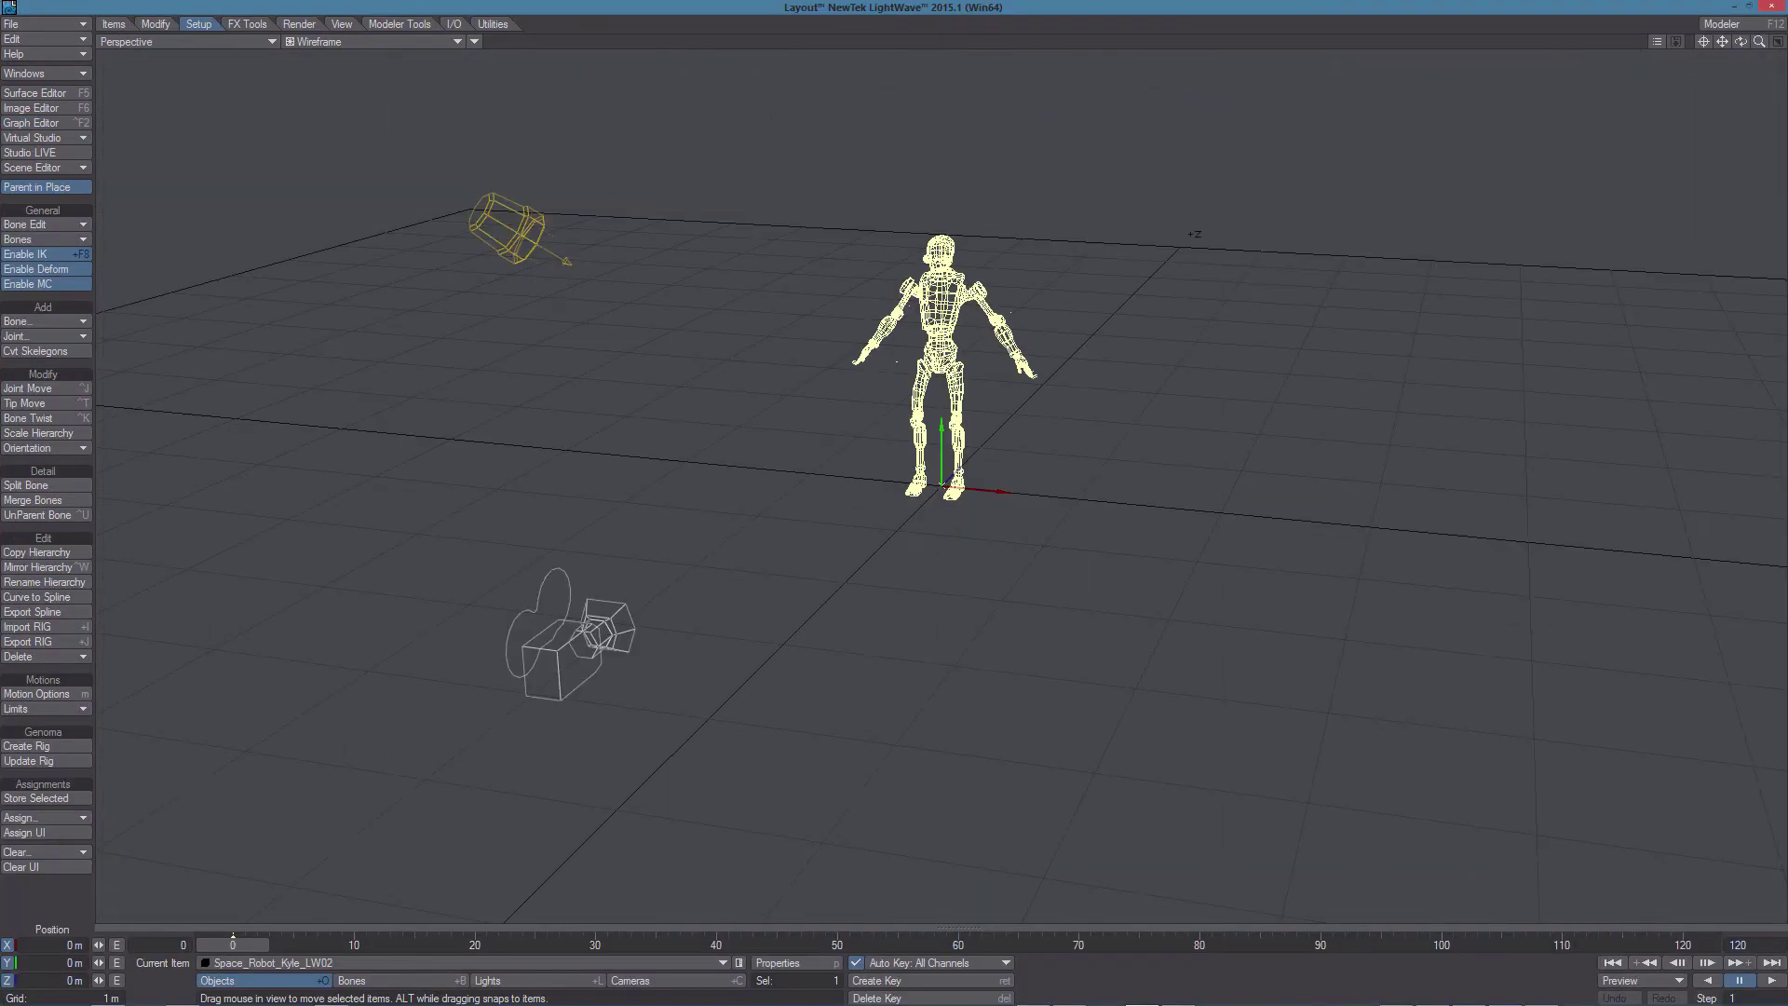
click(445, 42)
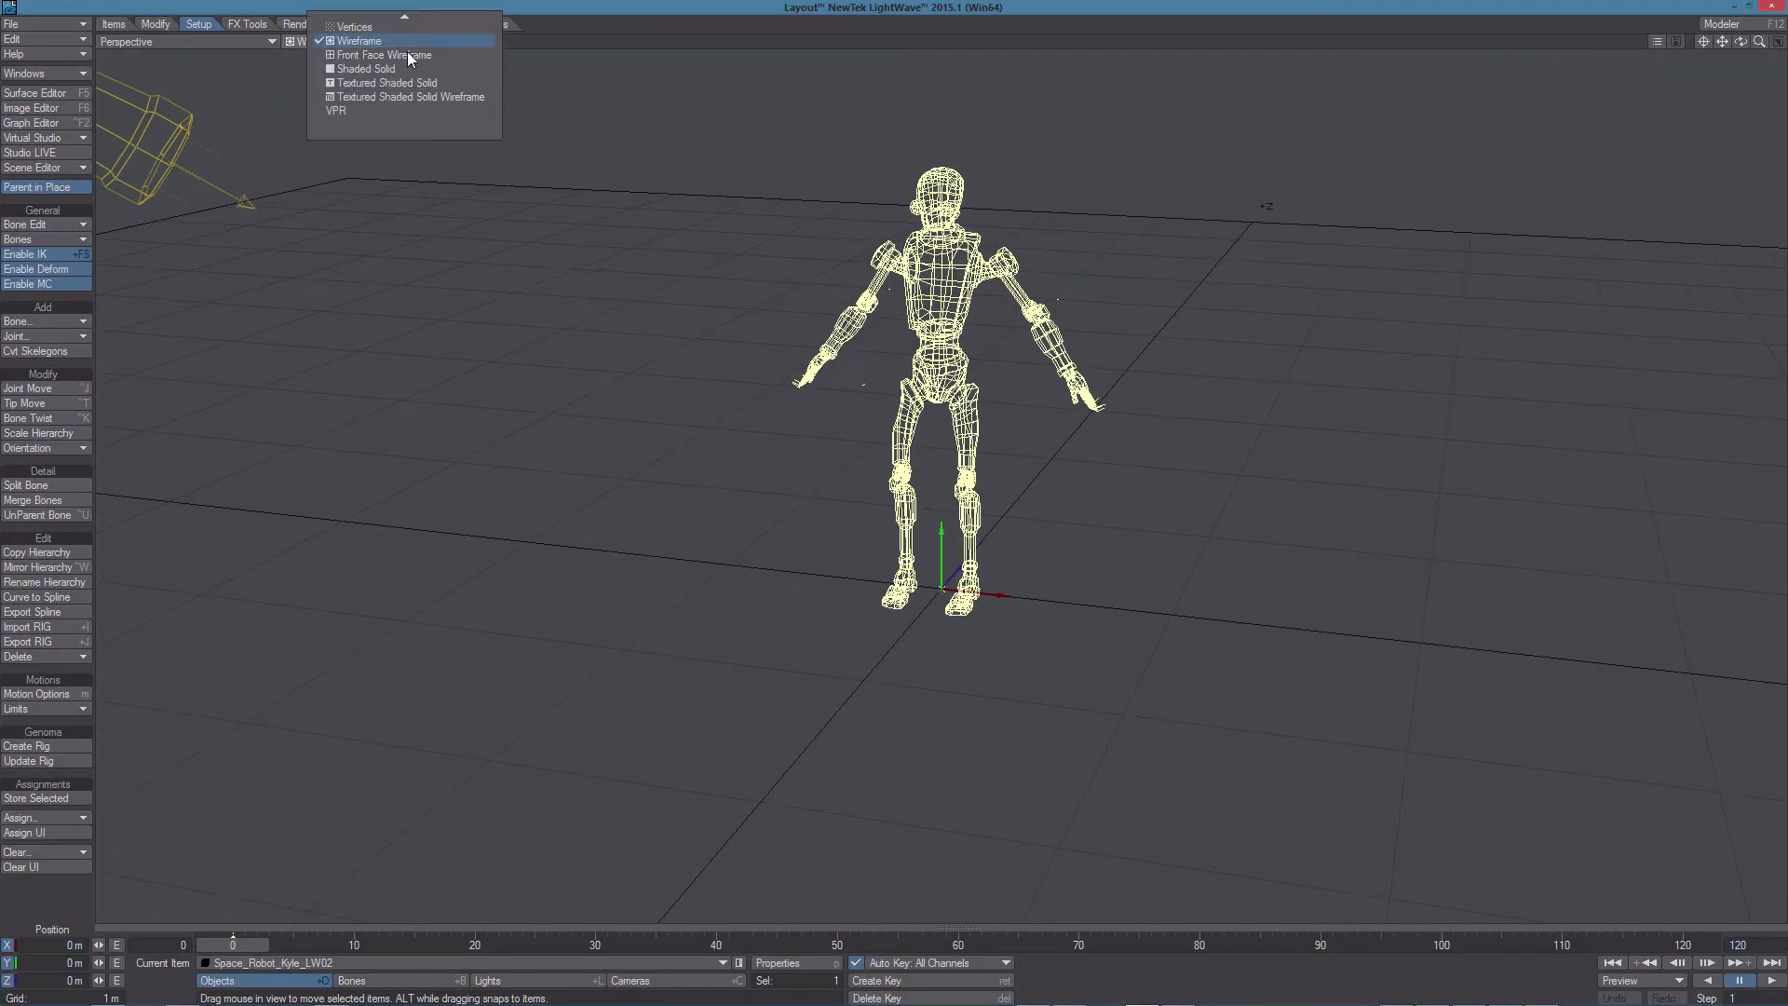
click(460, 97)
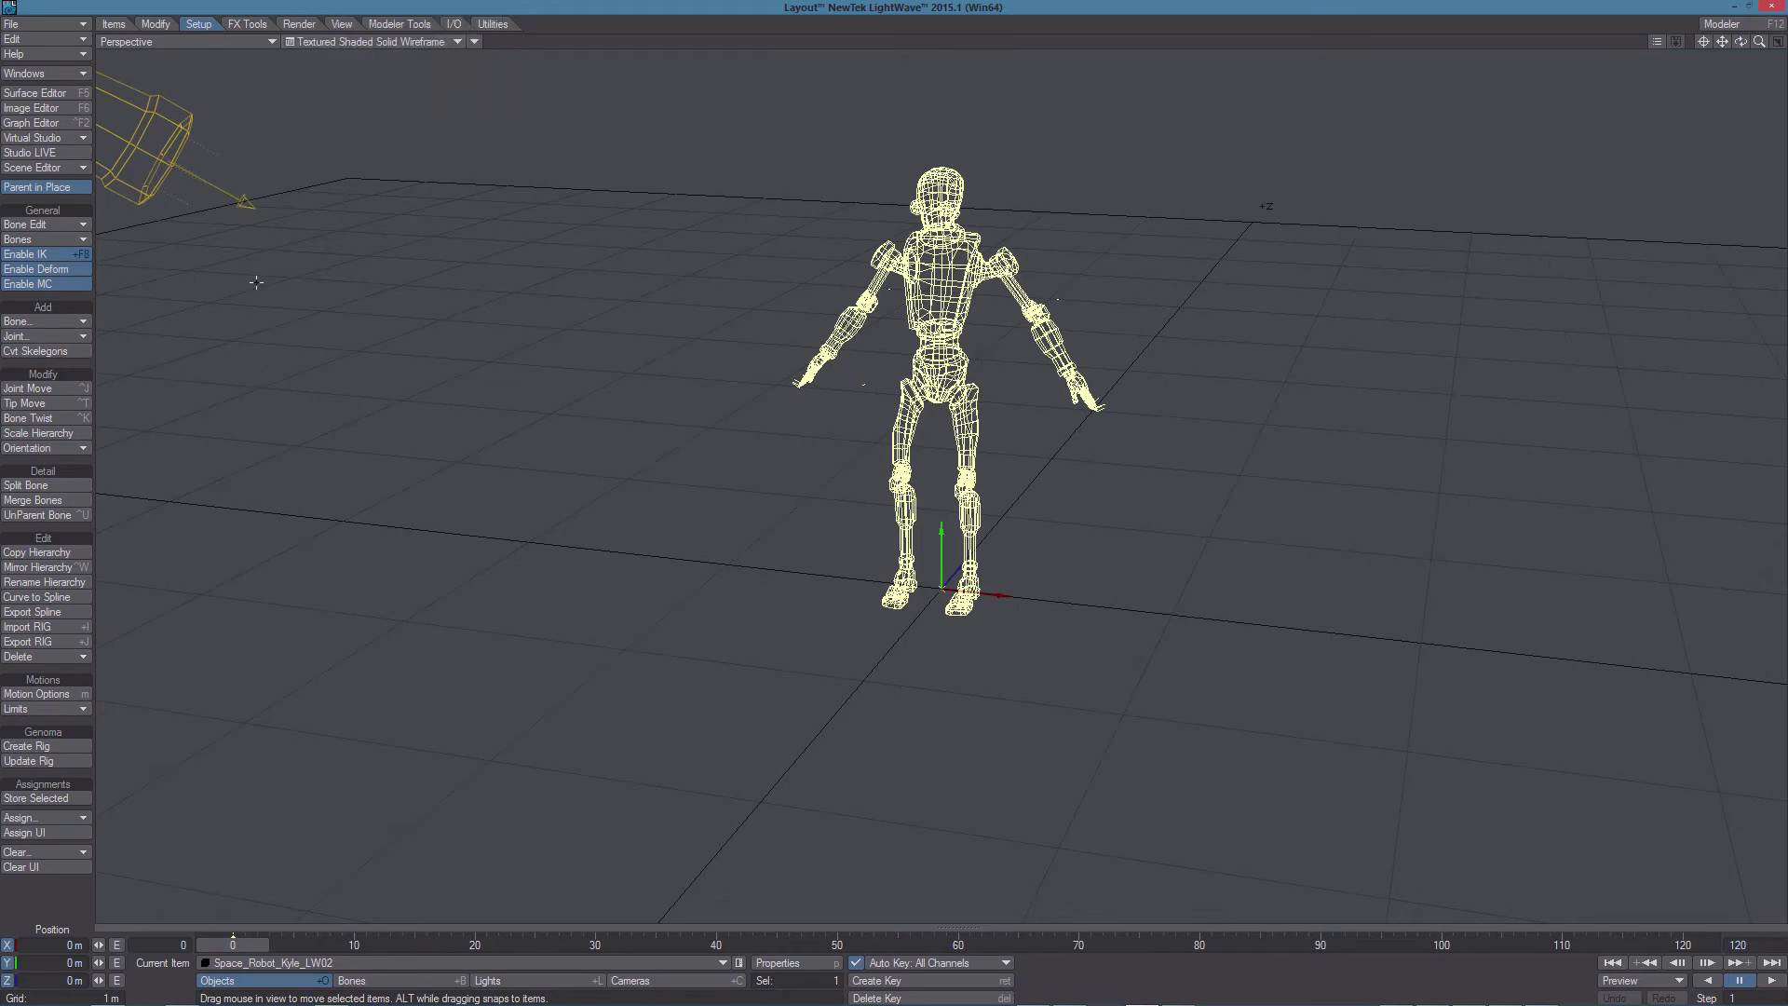
- Create the Genoma rig for the Space_Robot_Kyle_LW02 object and review its expression list in the Graph Editor
click(84, 746)
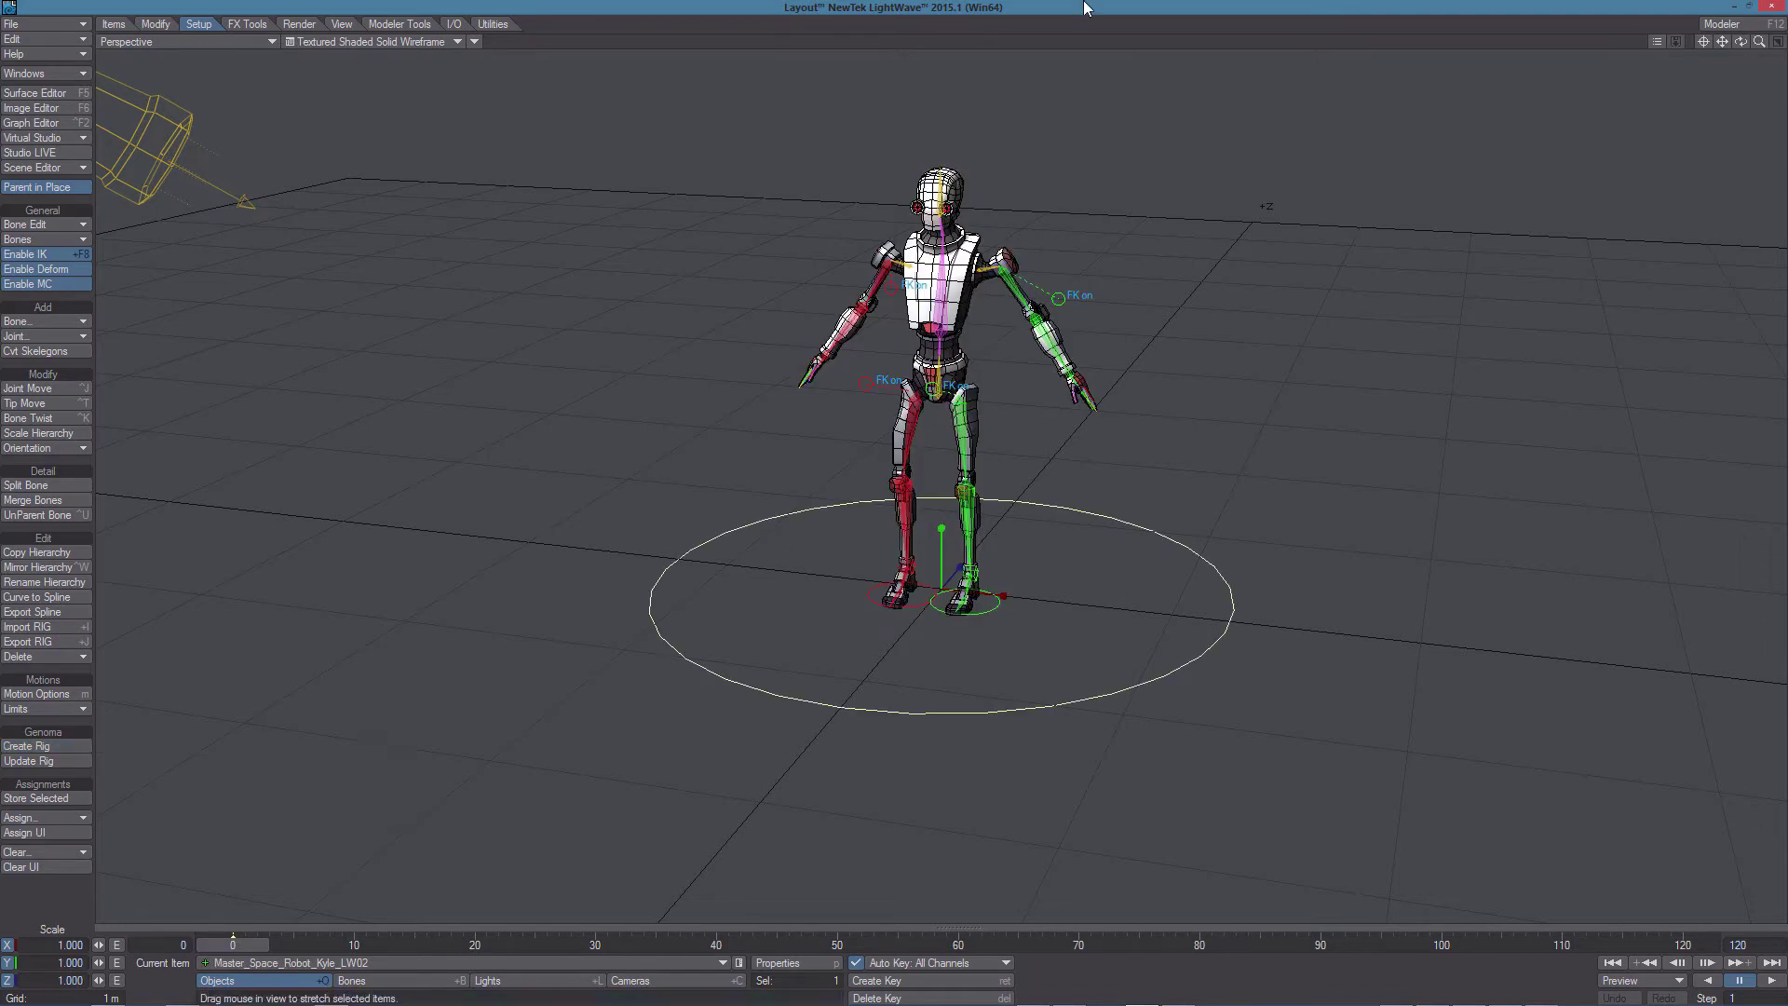
key(ctrl+F2)
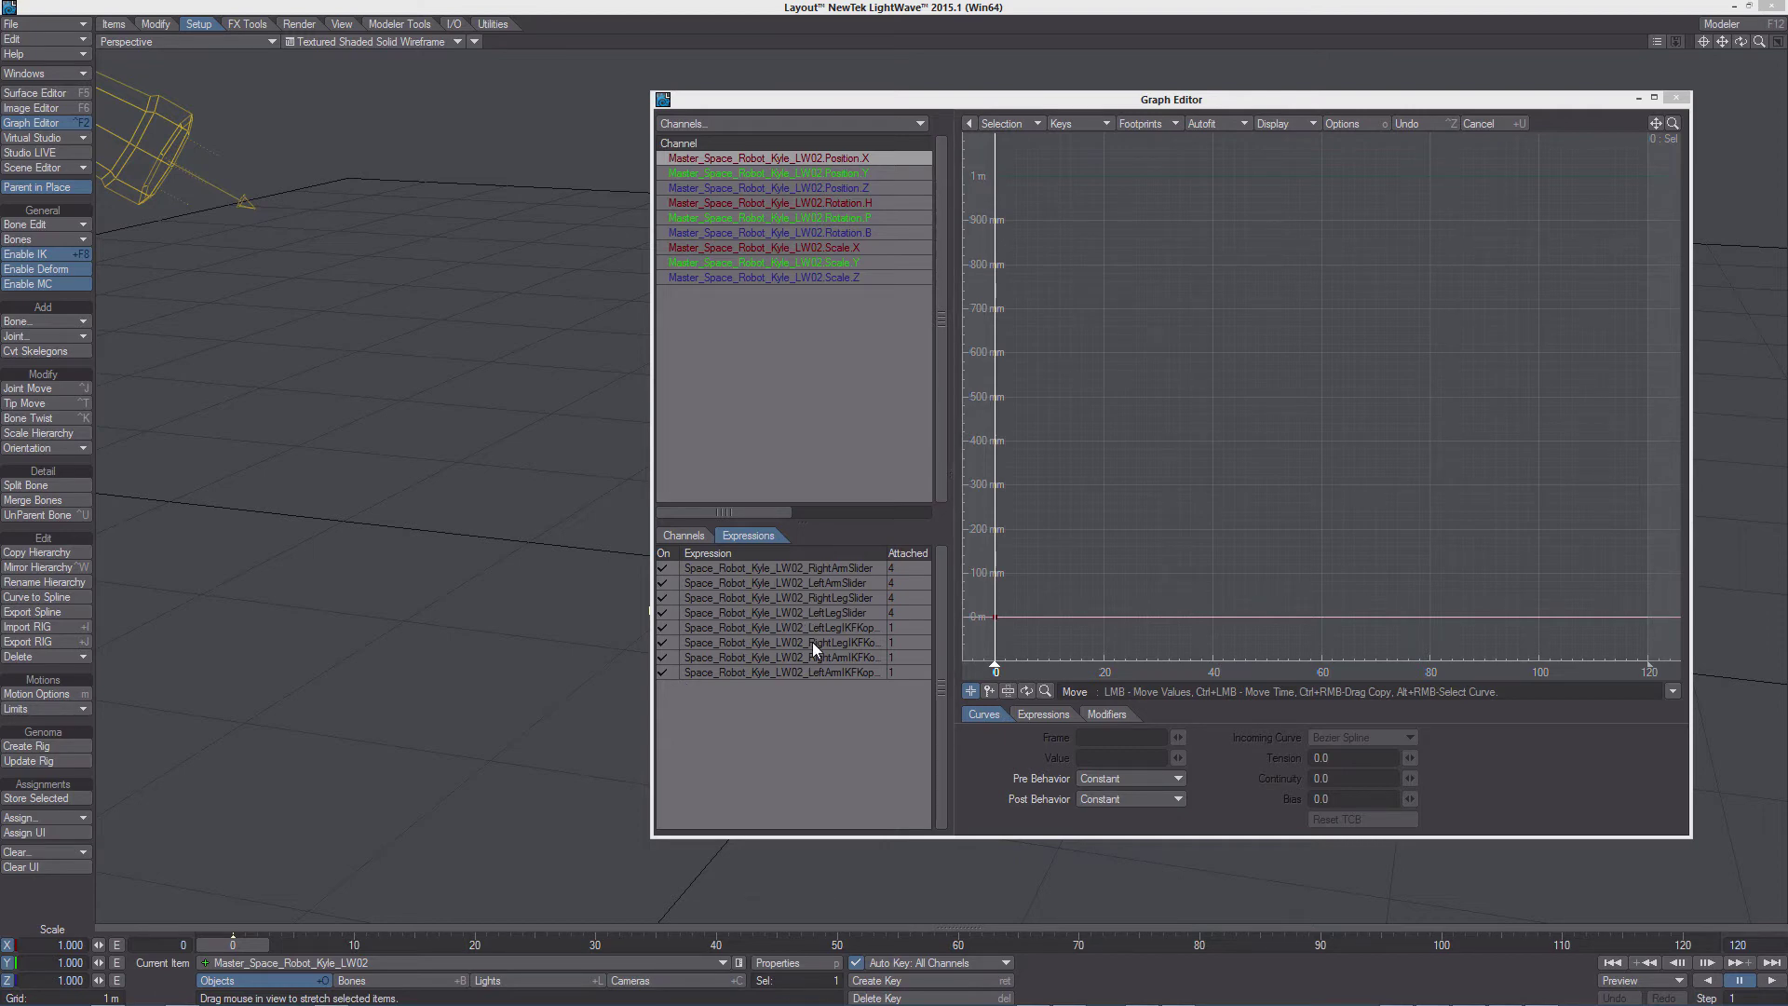
click(1638, 98)
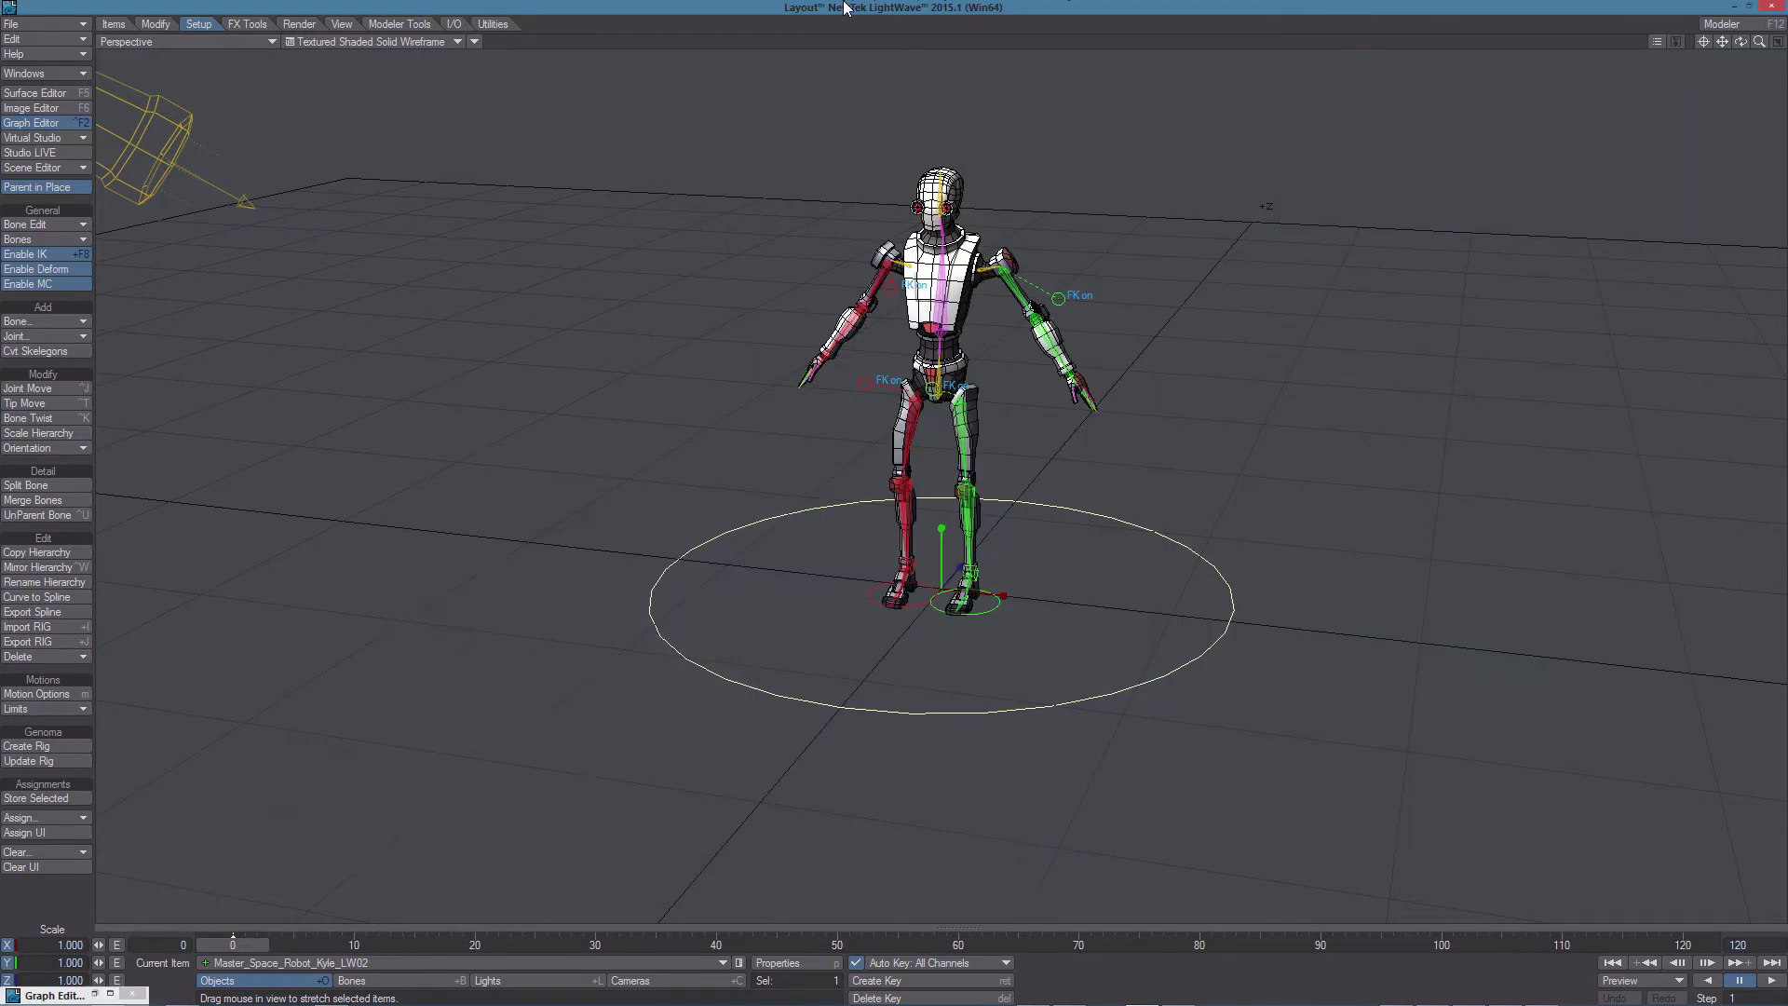
- Save the rigged scene under the new name Robot Kyle_02.lws in the Scenes folder
click(47, 21)
mouse_move(52, 64)
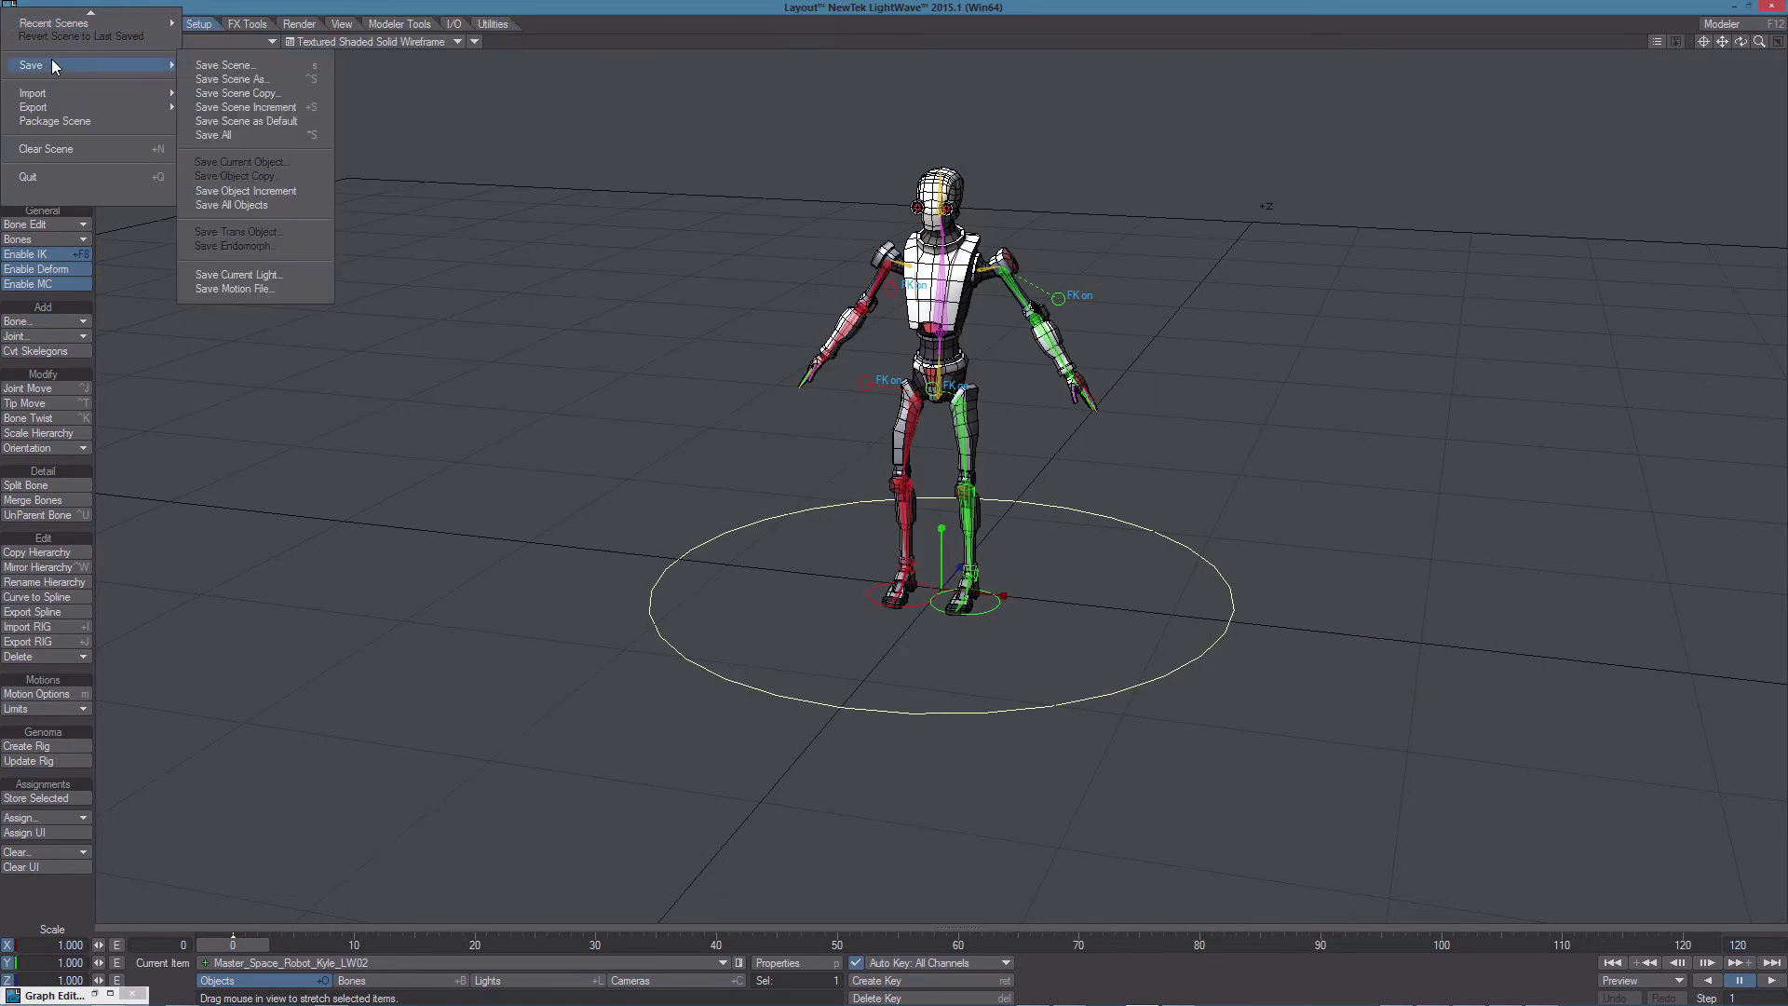
click(216, 80)
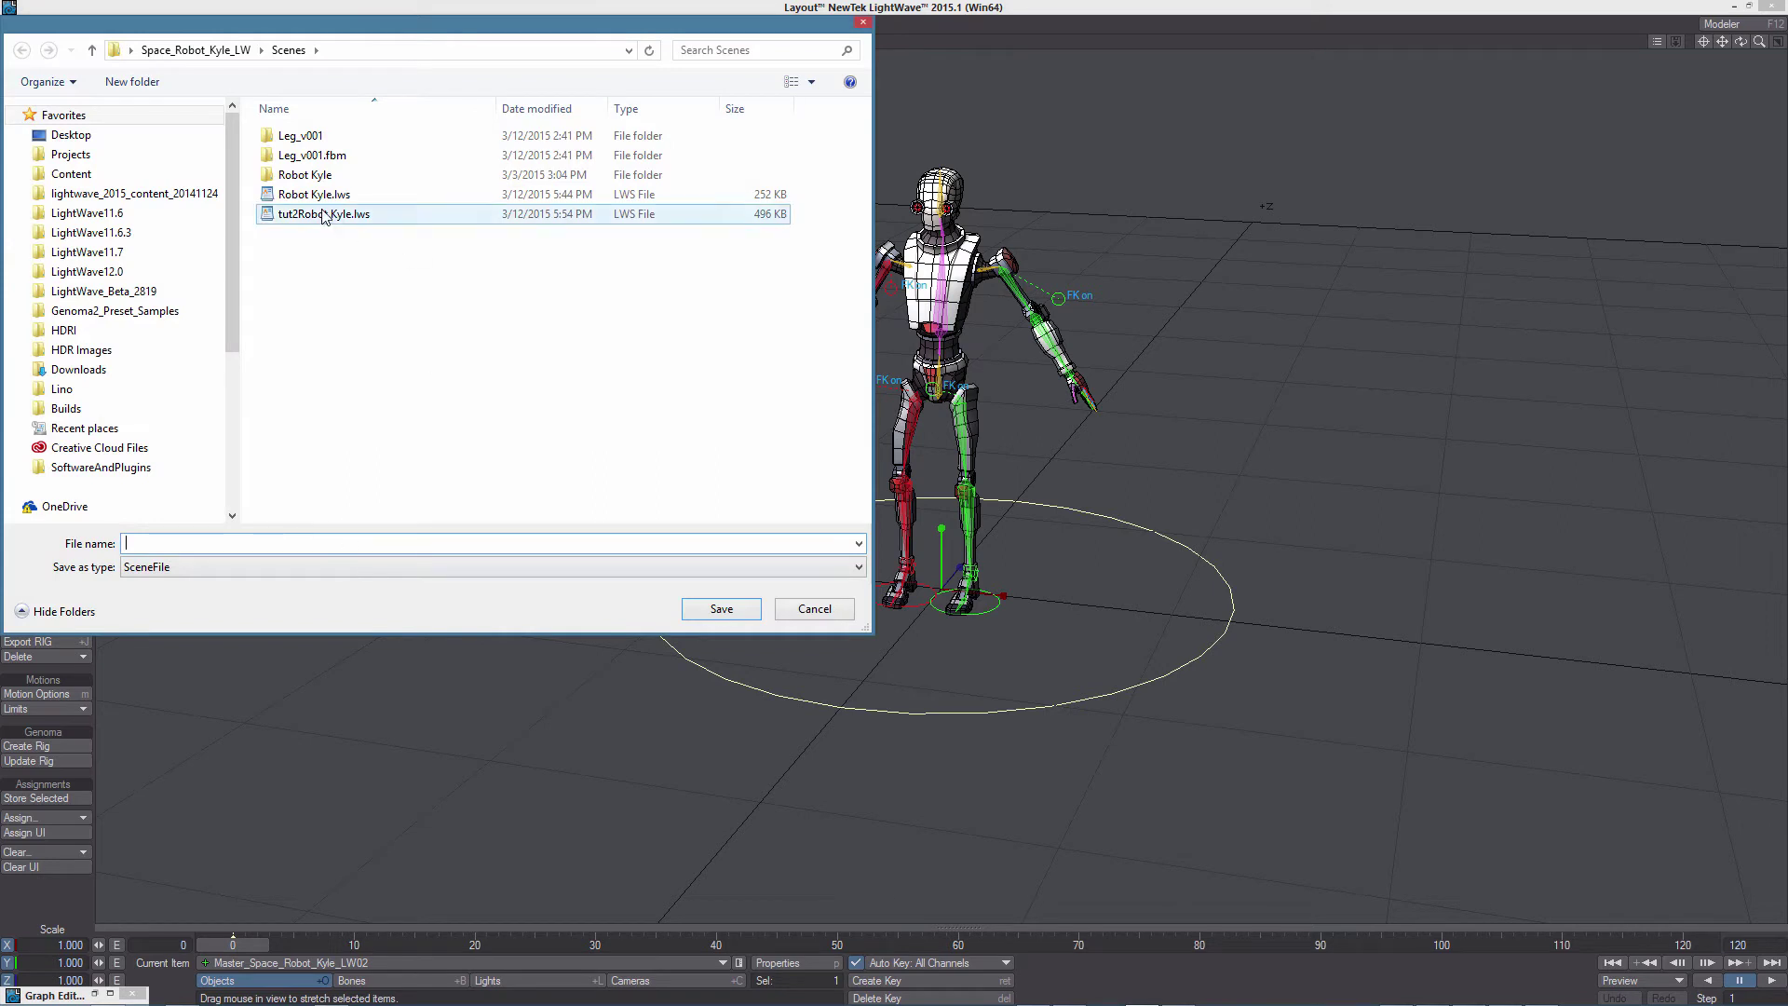
click(319, 216)
click(314, 194)
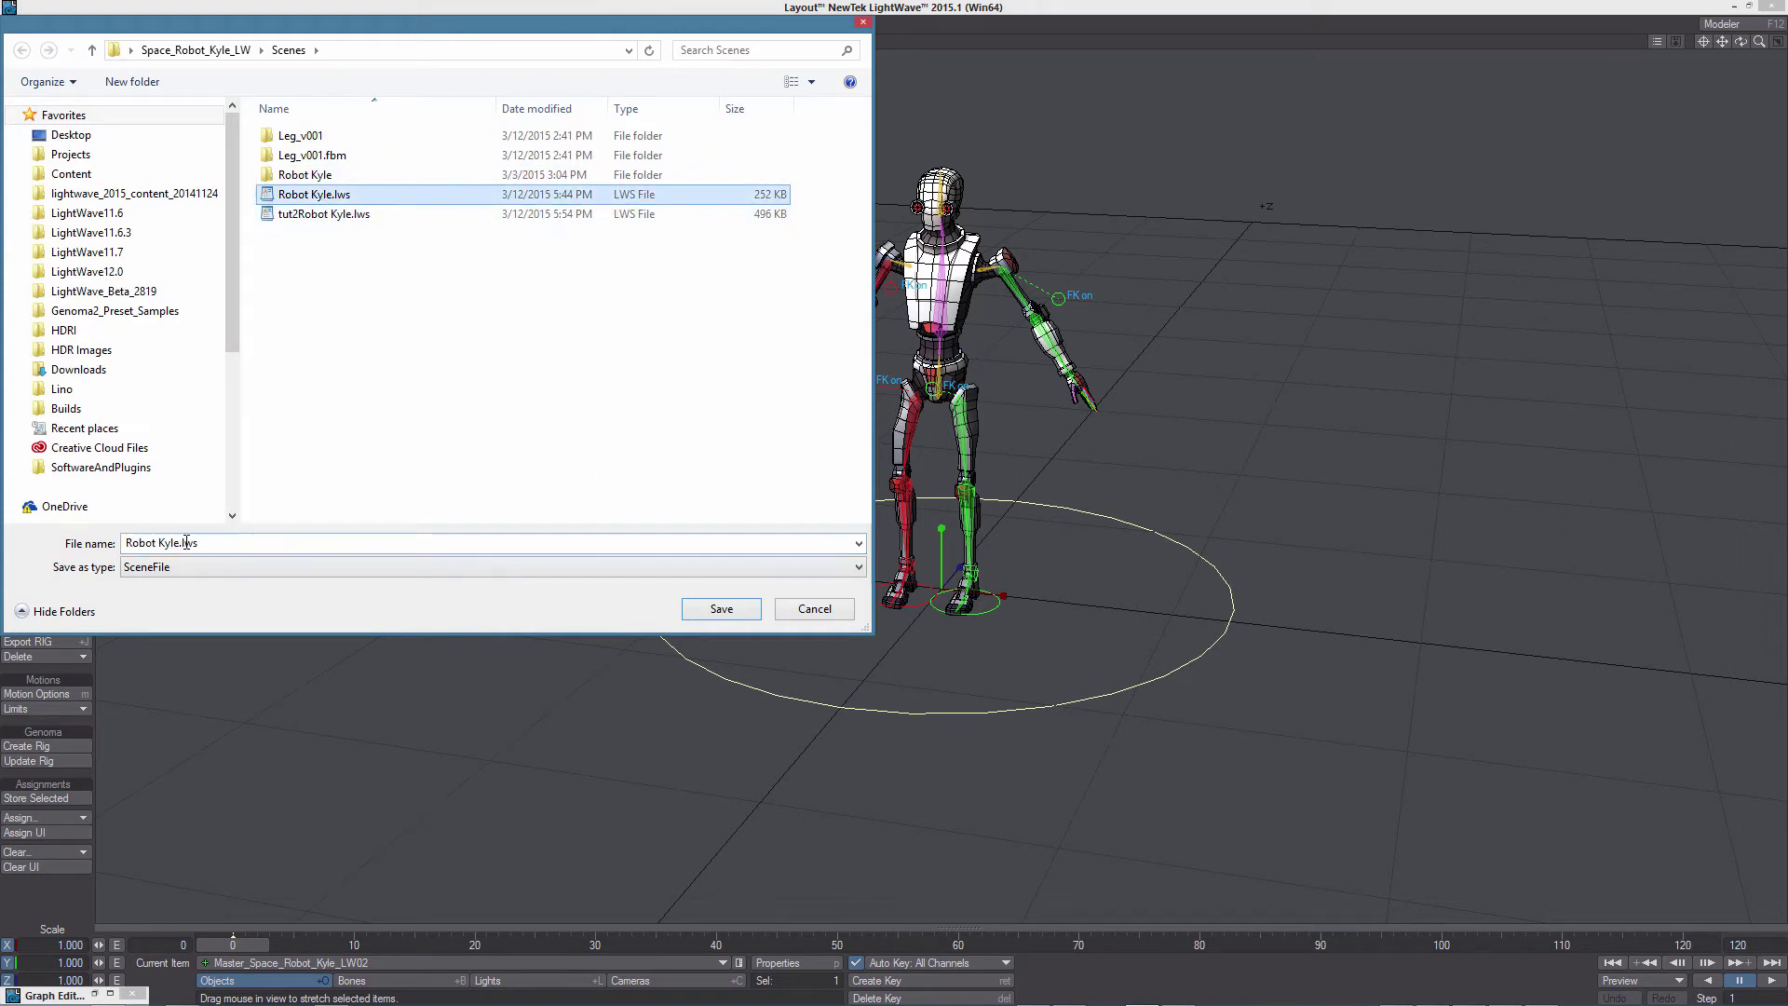
click(179, 543)
click(227, 543)
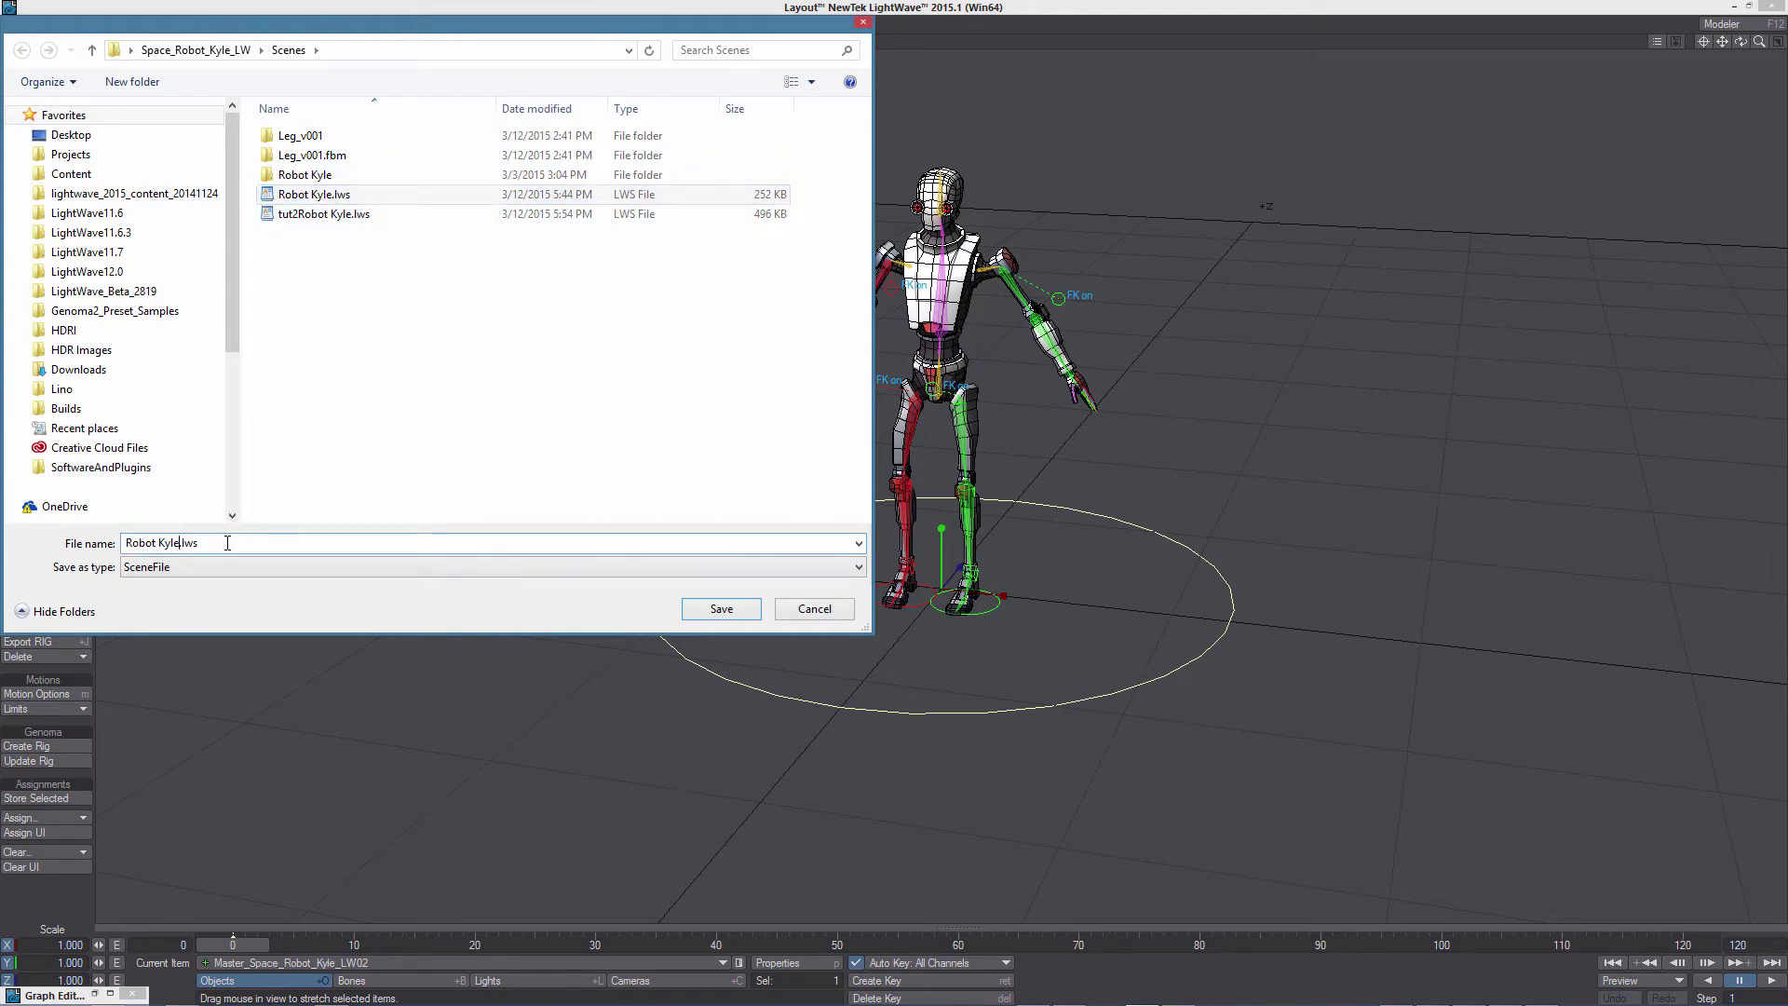
text(_02)
key(Return)
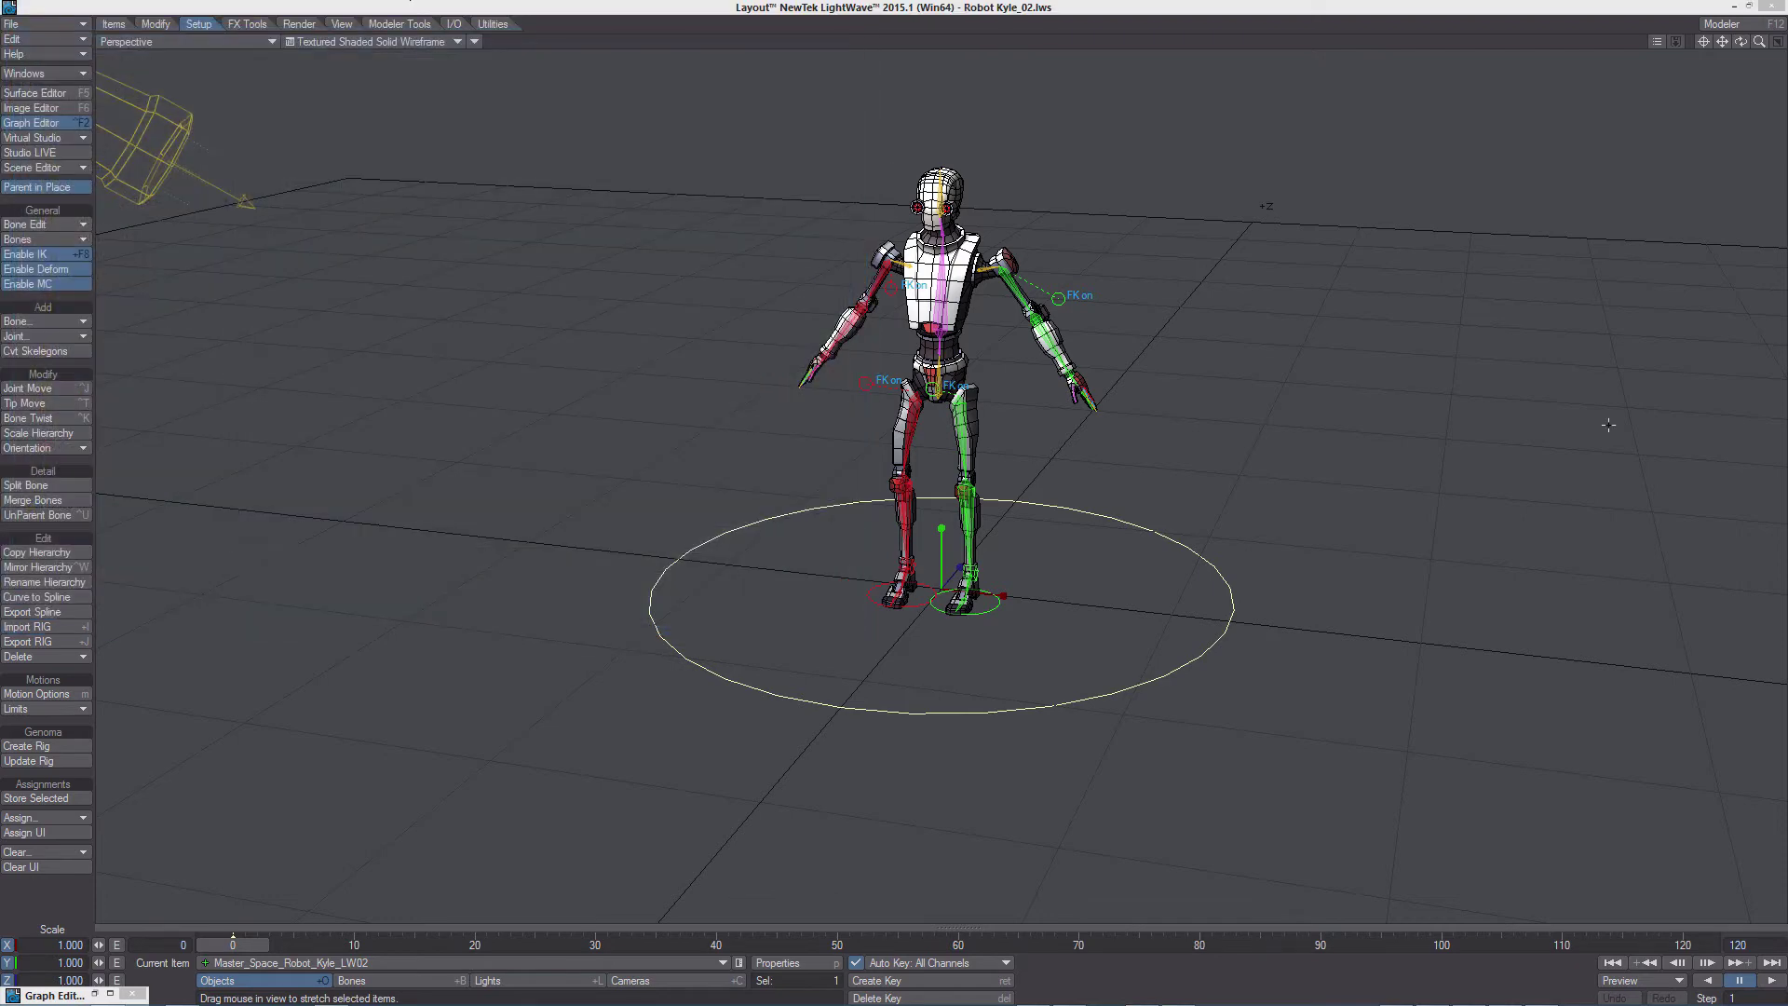
- Load the items from the Robot Kyle.lws scene into the current scene
click(51, 25)
mouse_move(52, 19)
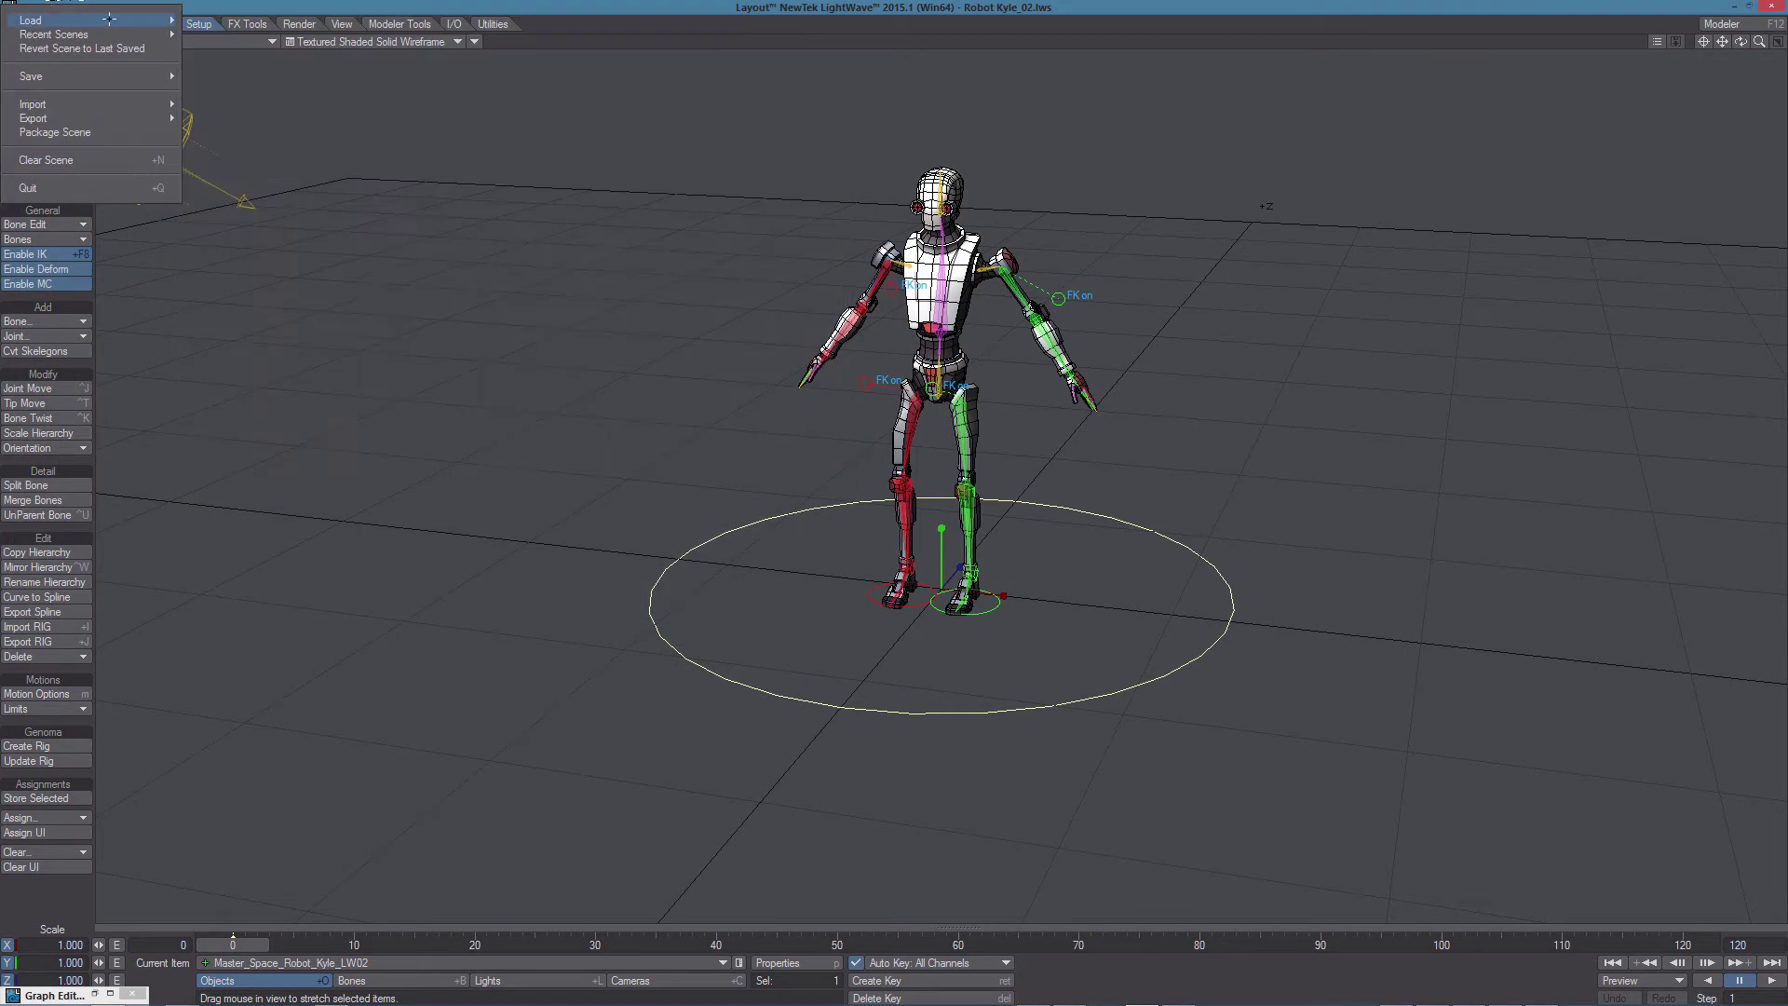
click(279, 34)
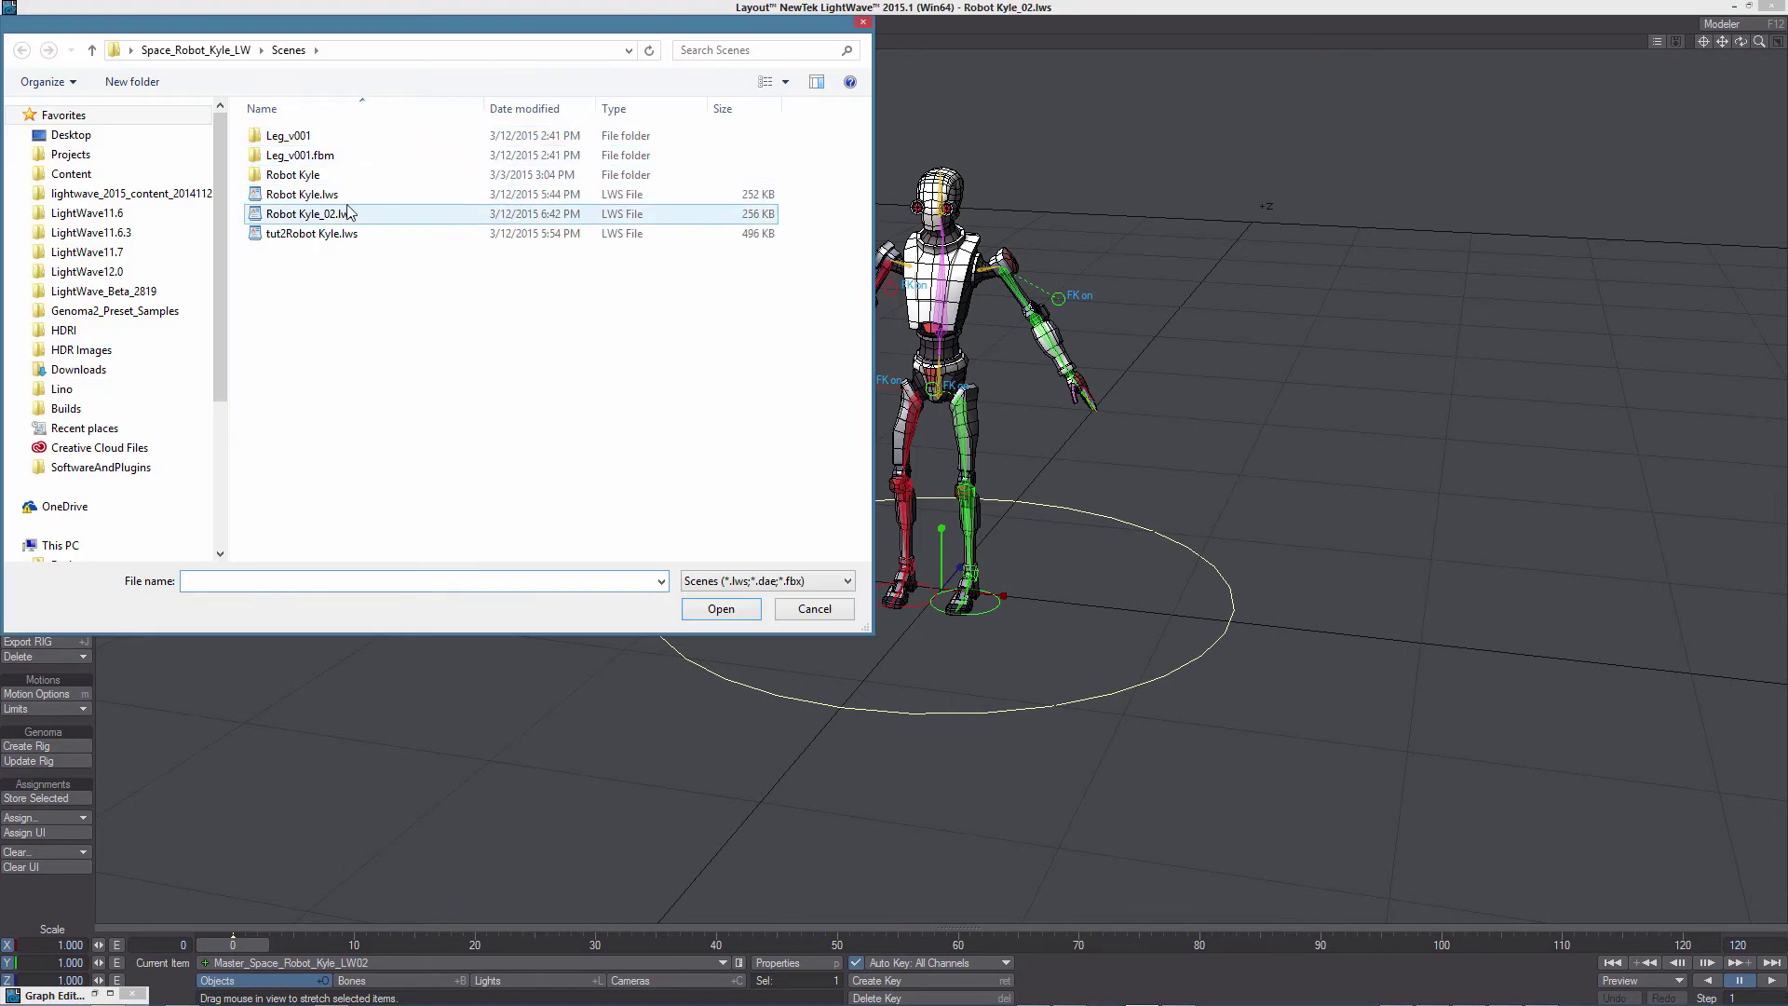
click(295, 198)
click(731, 610)
click(735, 82)
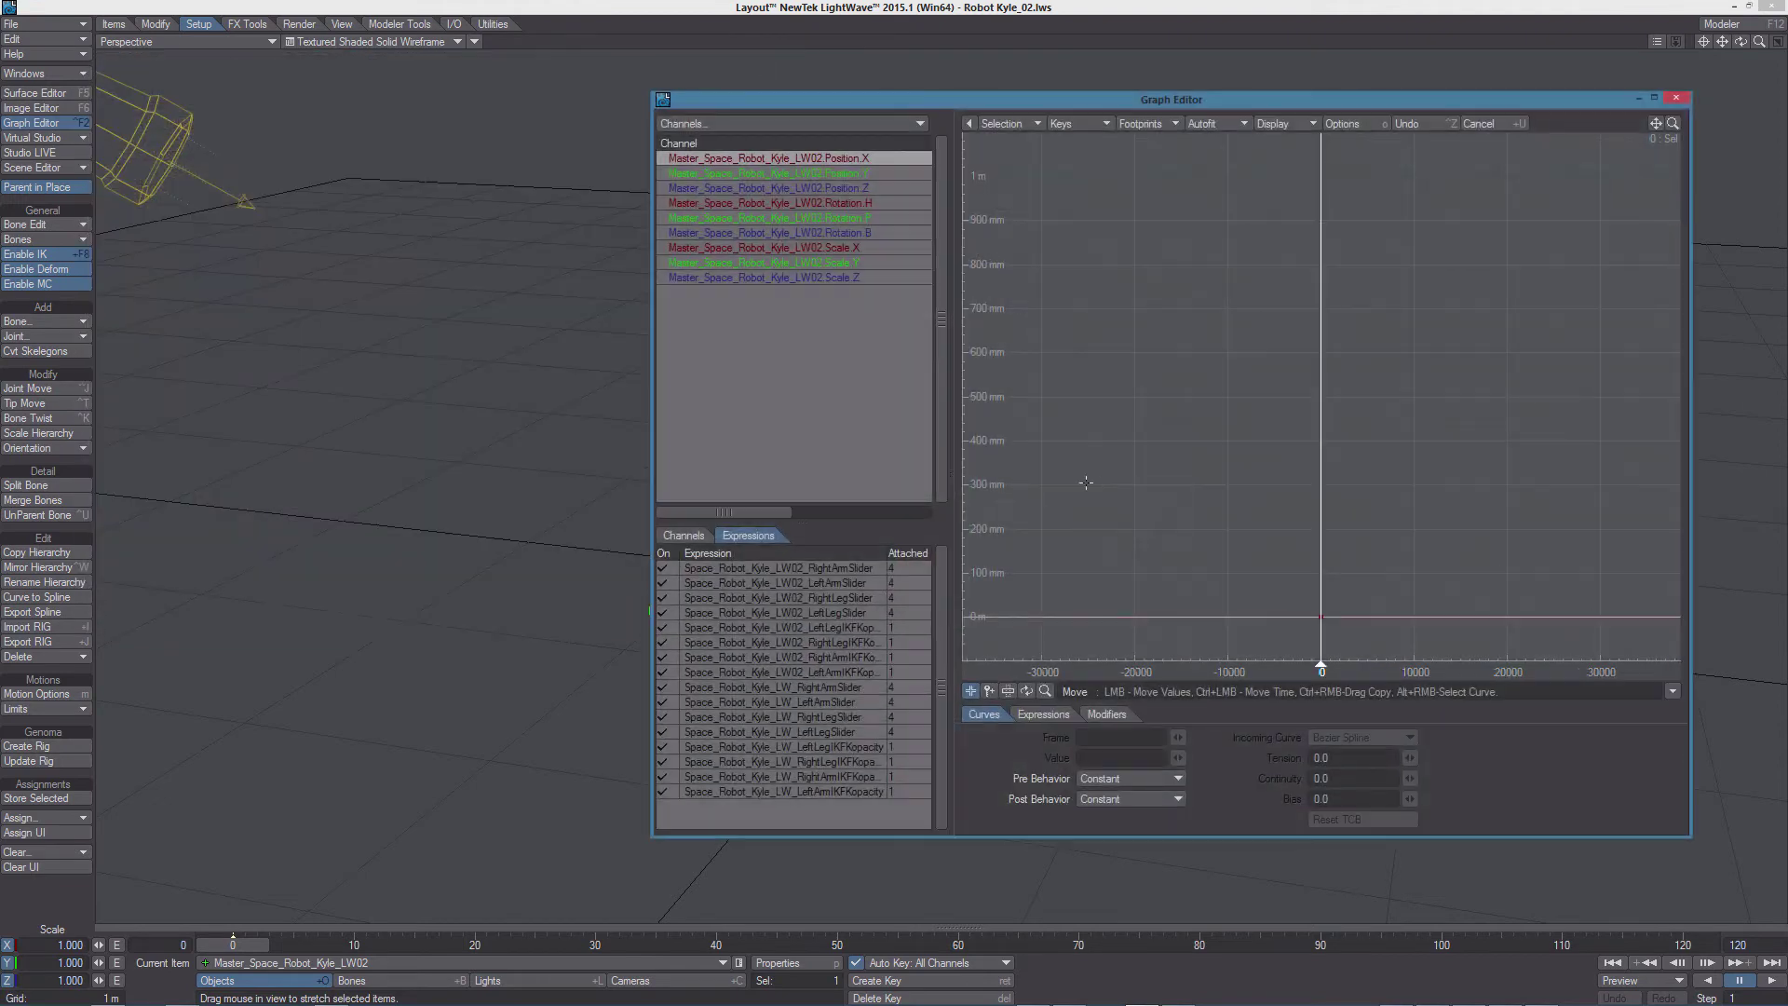
- Compare the Space_Robot_Kyle_LW02_RightArmSlider and Space_Robot_Kyle_LW_RightLegSlider expression values in the Graph Editor, then close it
drag(1551, 106, 1341, 33)
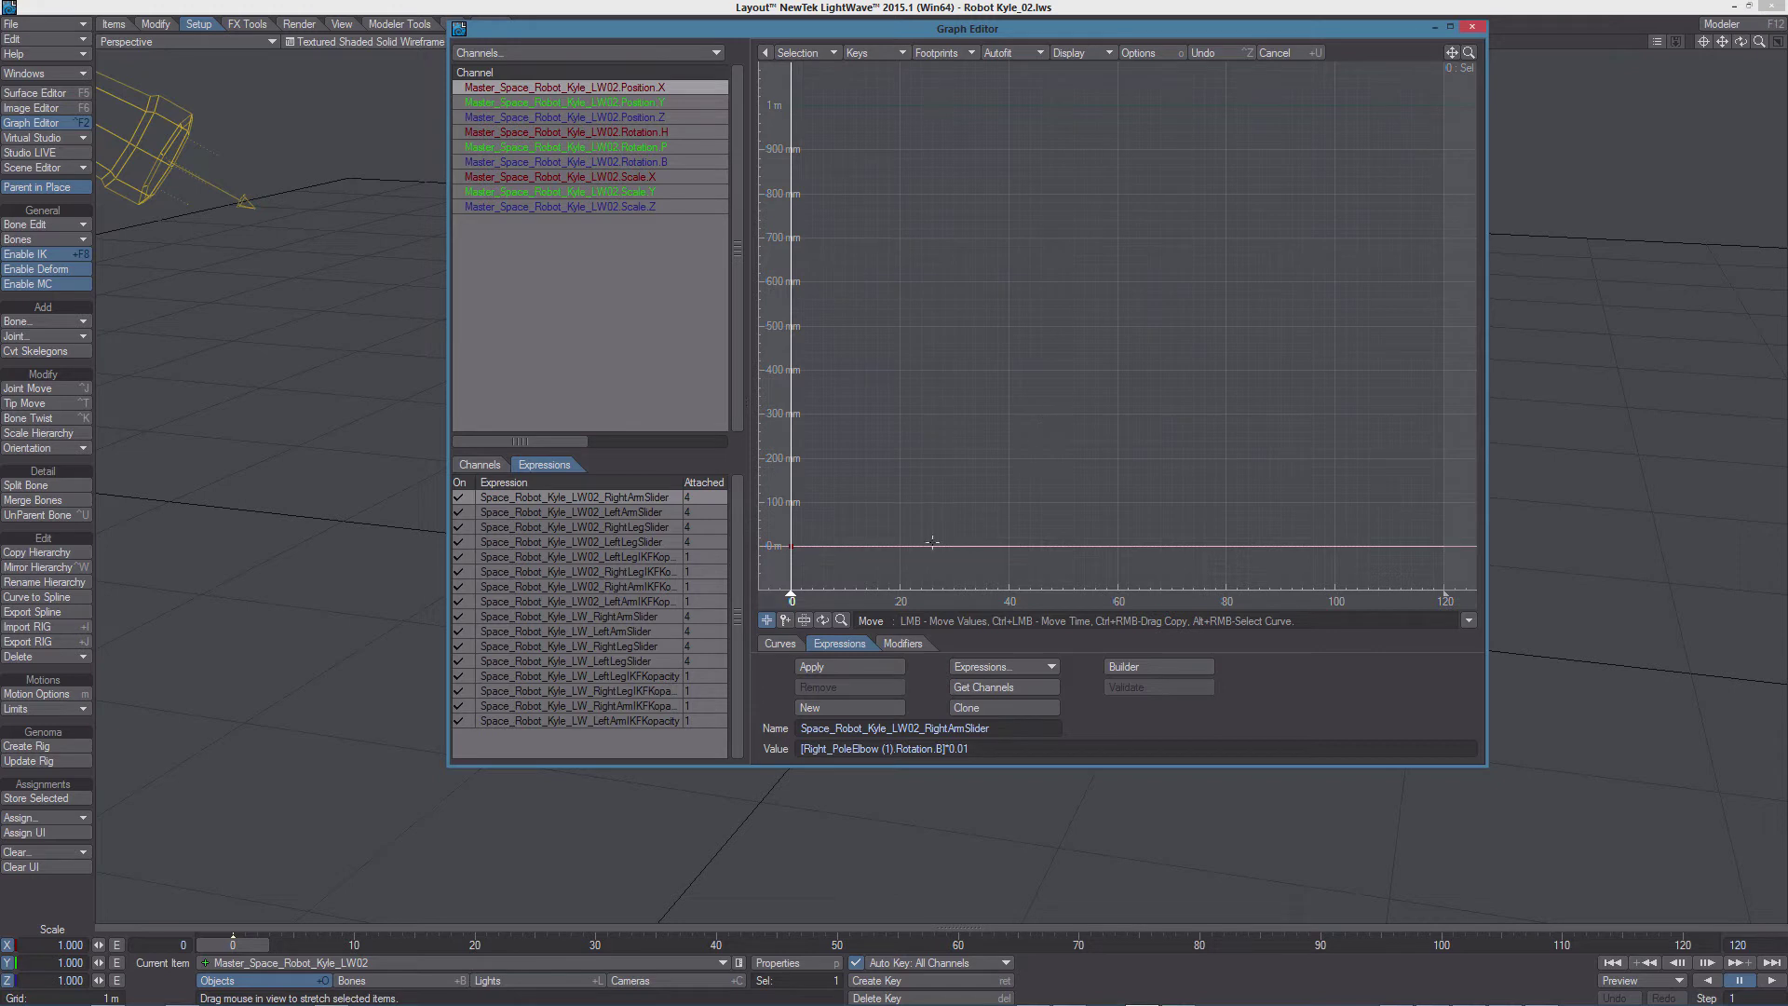
click(589, 645)
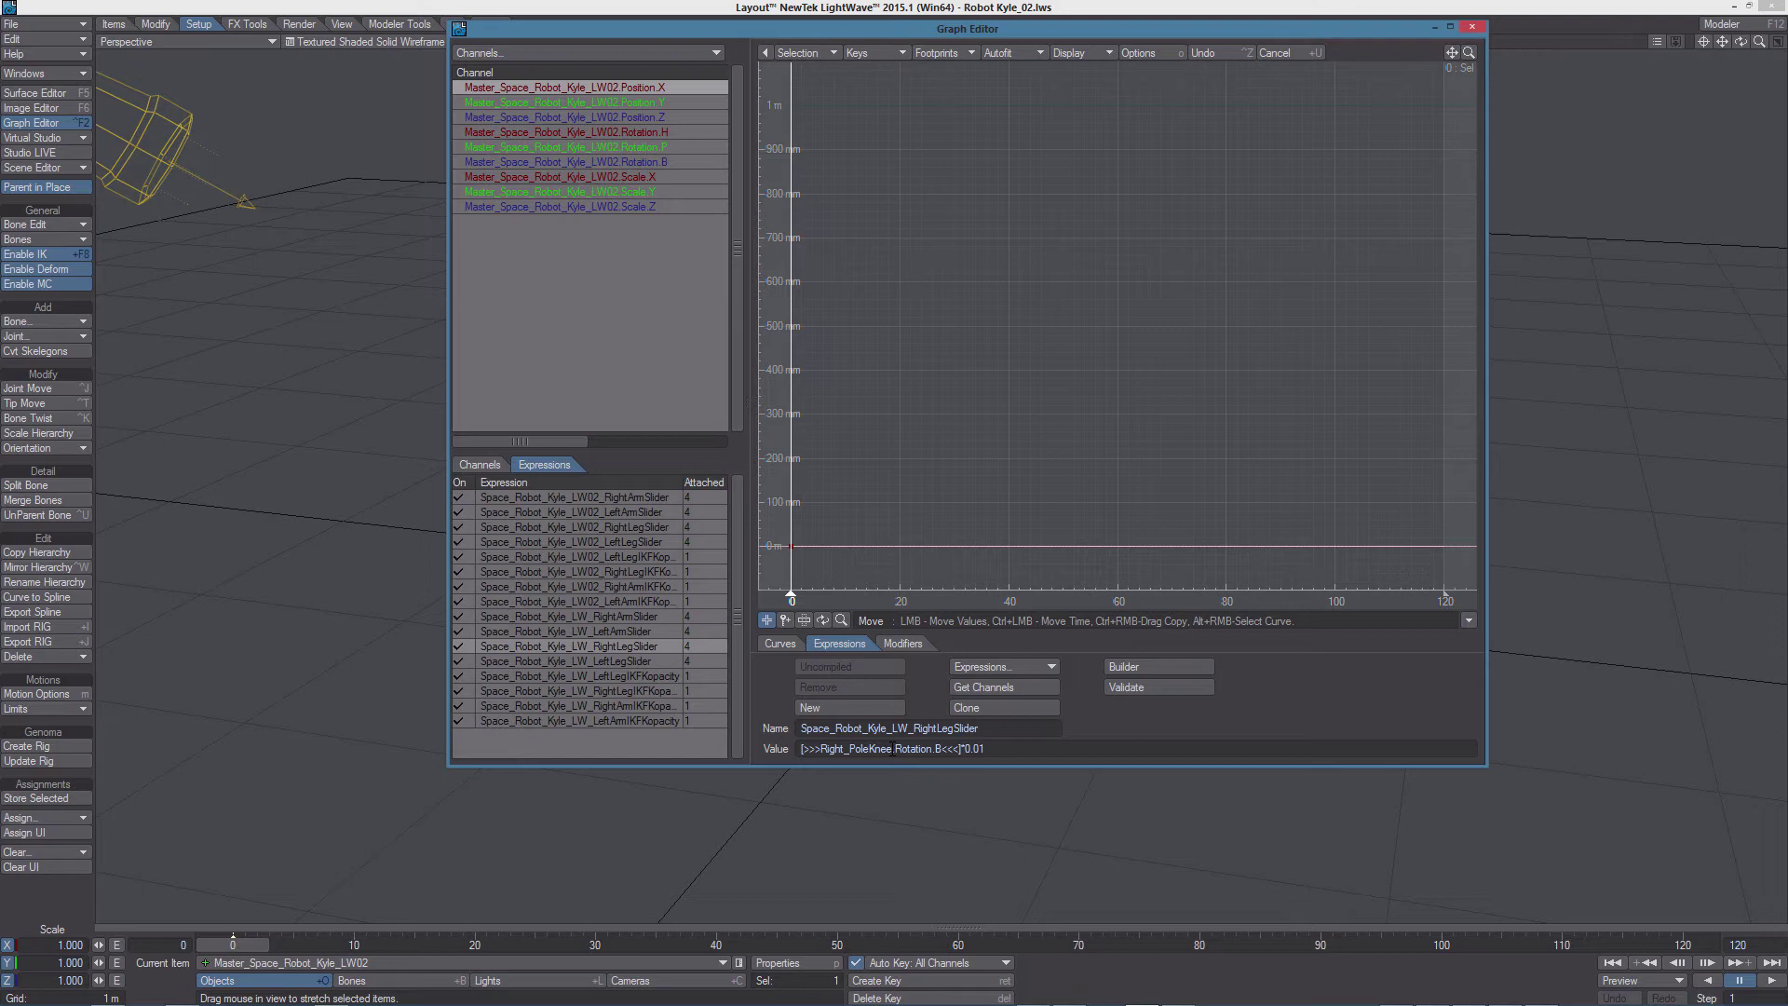
click(1471, 27)
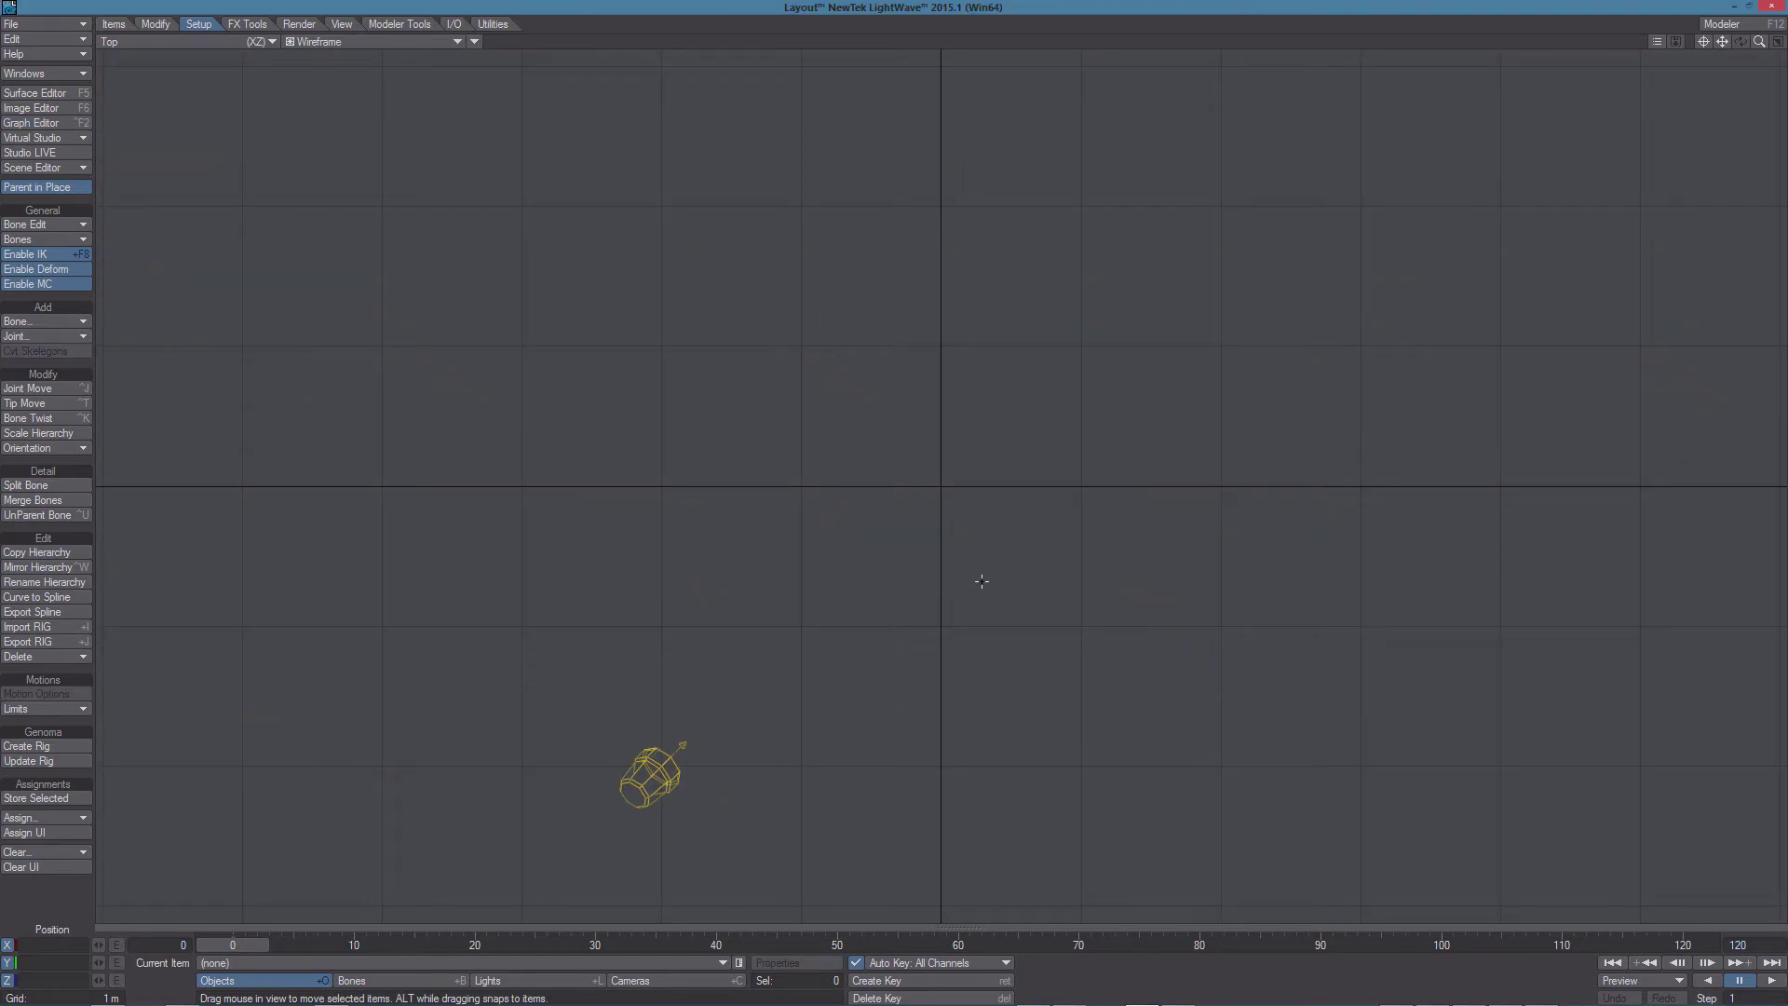
- Show the emptied scene in perspective and add a null object with the default name Null
key(4)
key(ctrl+n)
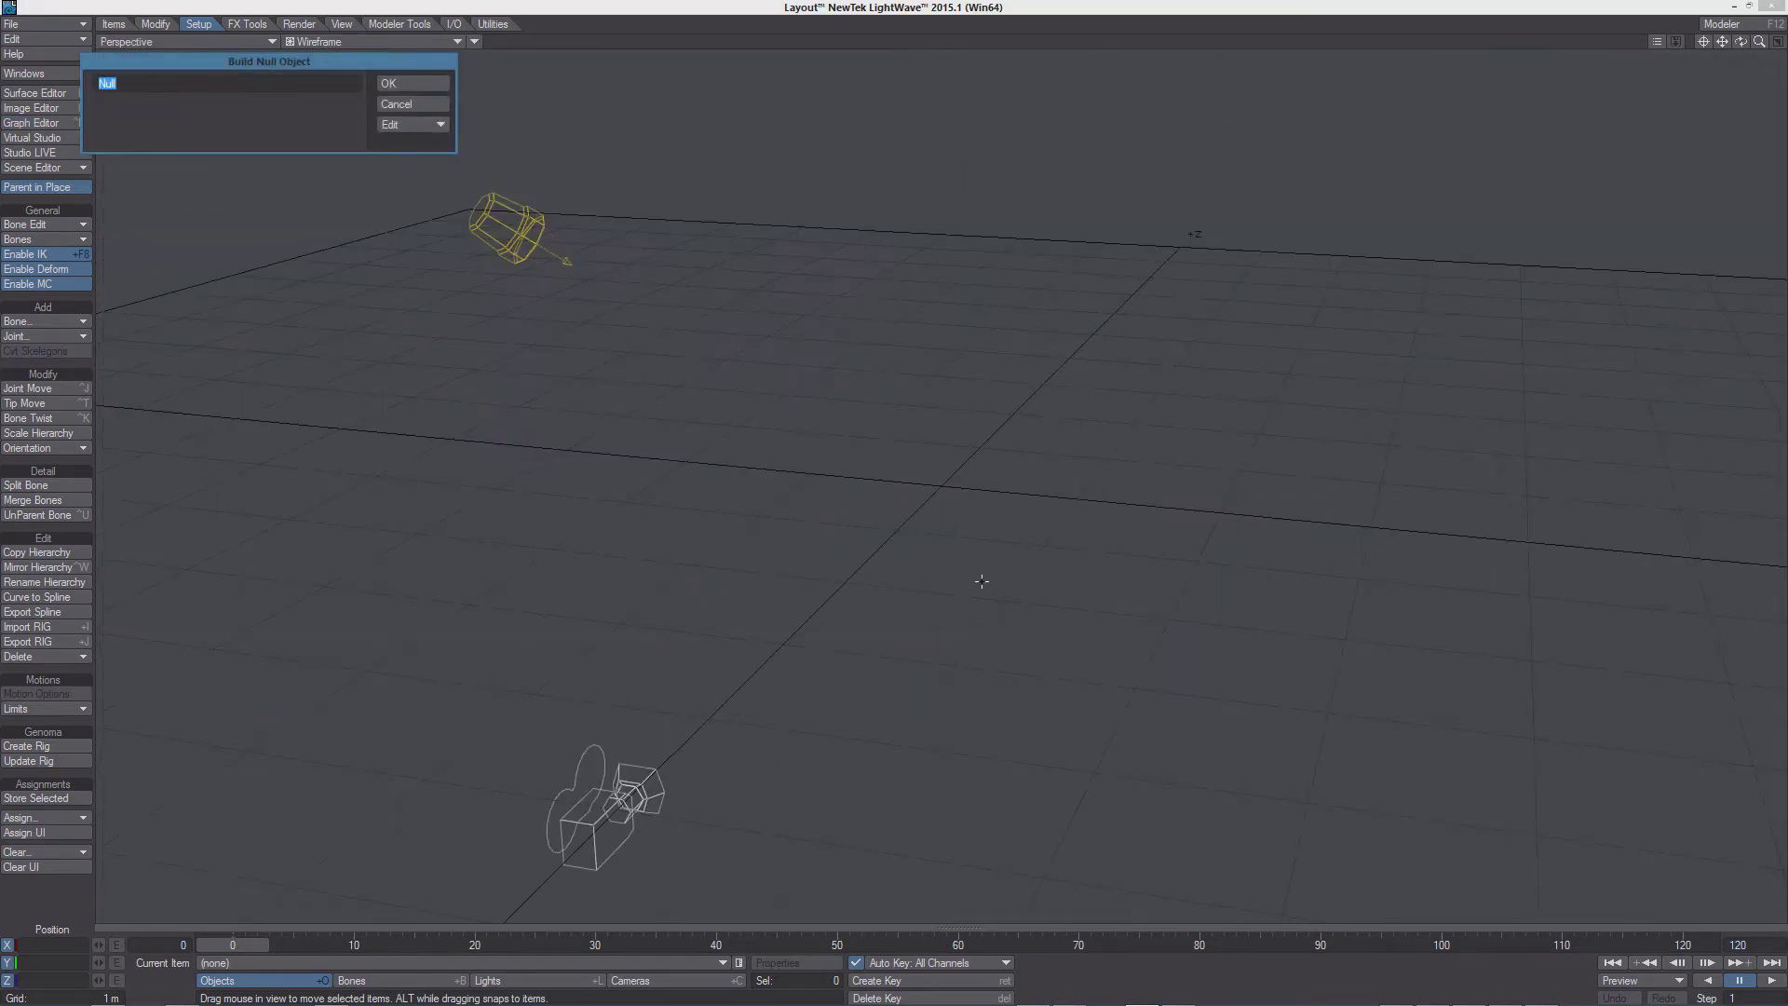
key(Return)
alt+drag(1025, 580, 1002, 550)
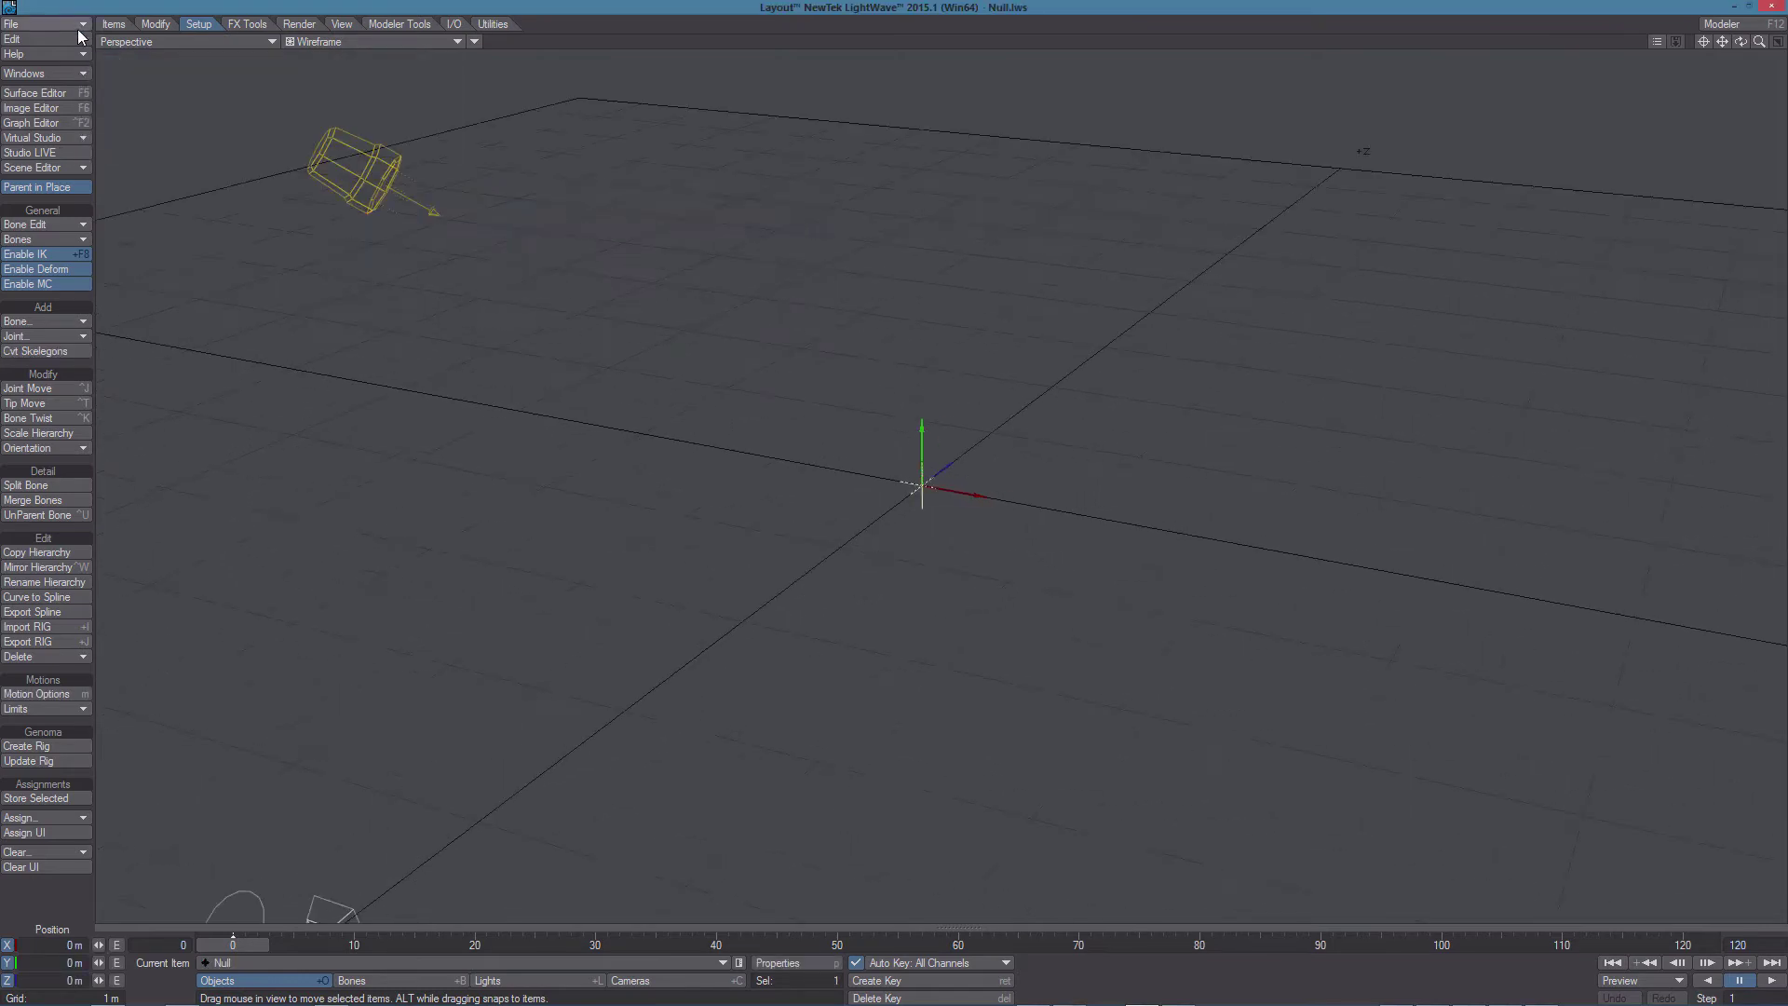
- Save the scene as Null.lws in the Scenes folder
click(57, 24)
mouse_move(74, 23)
mouse_move(99, 61)
click(244, 78)
click(254, 540)
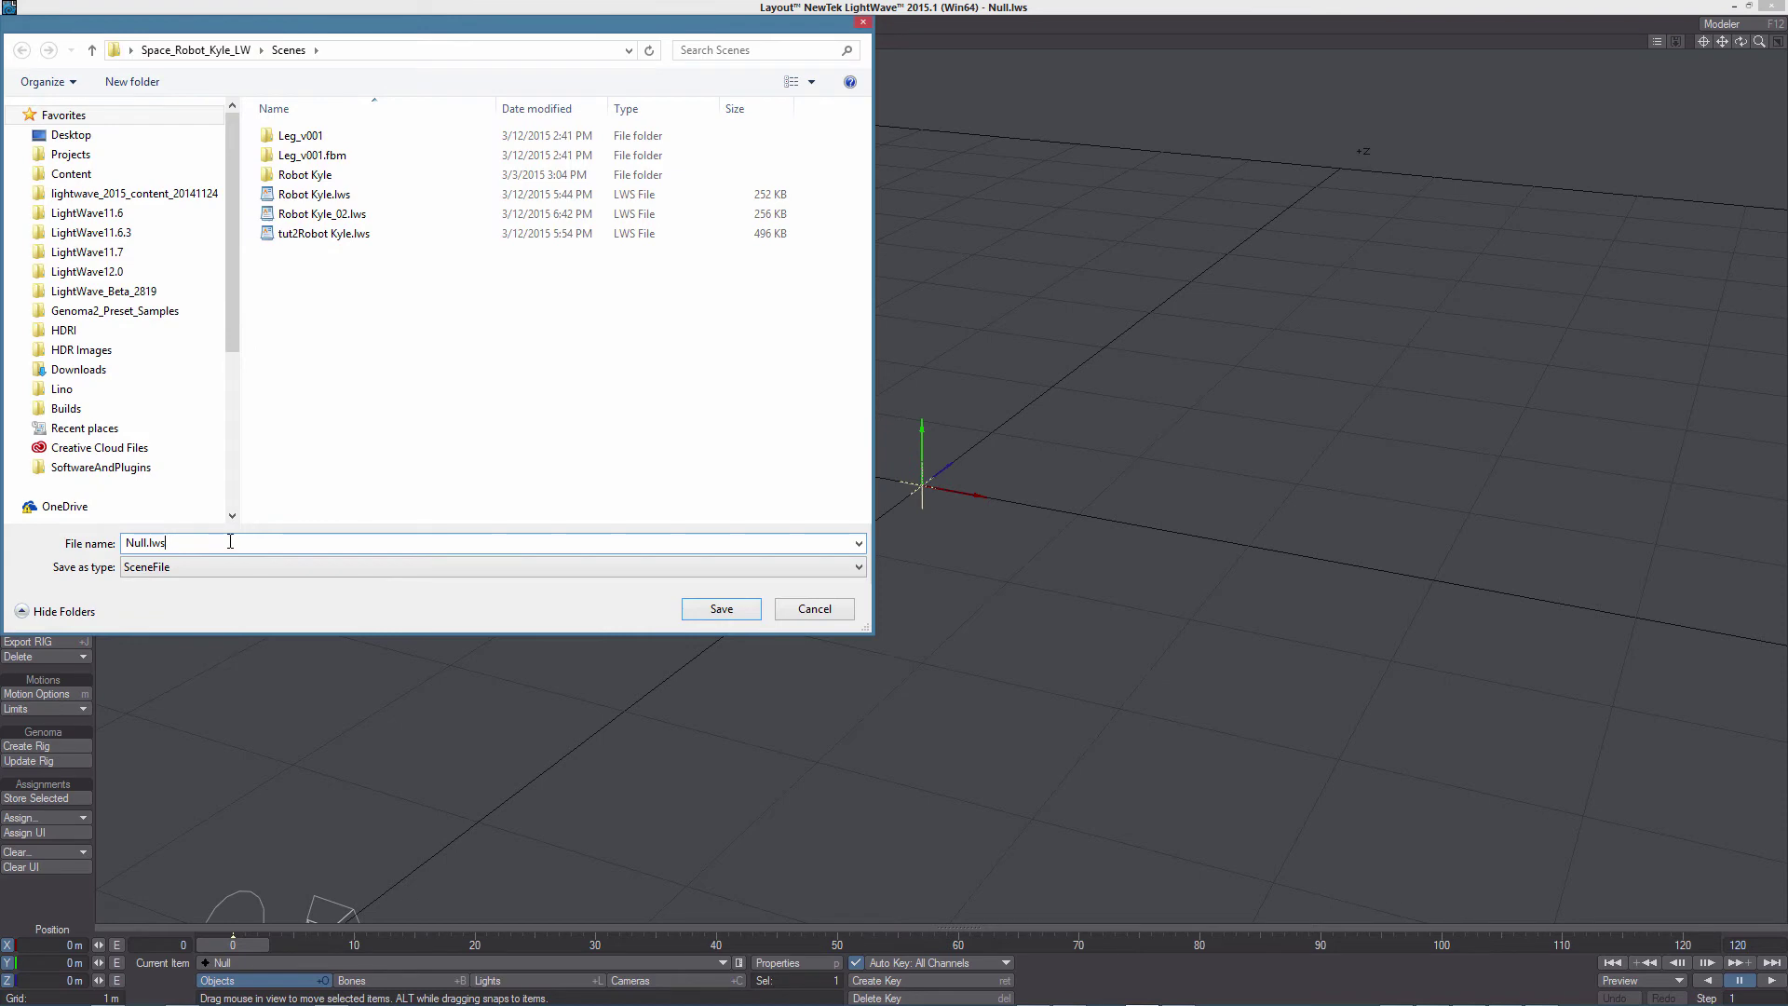
click(713, 610)
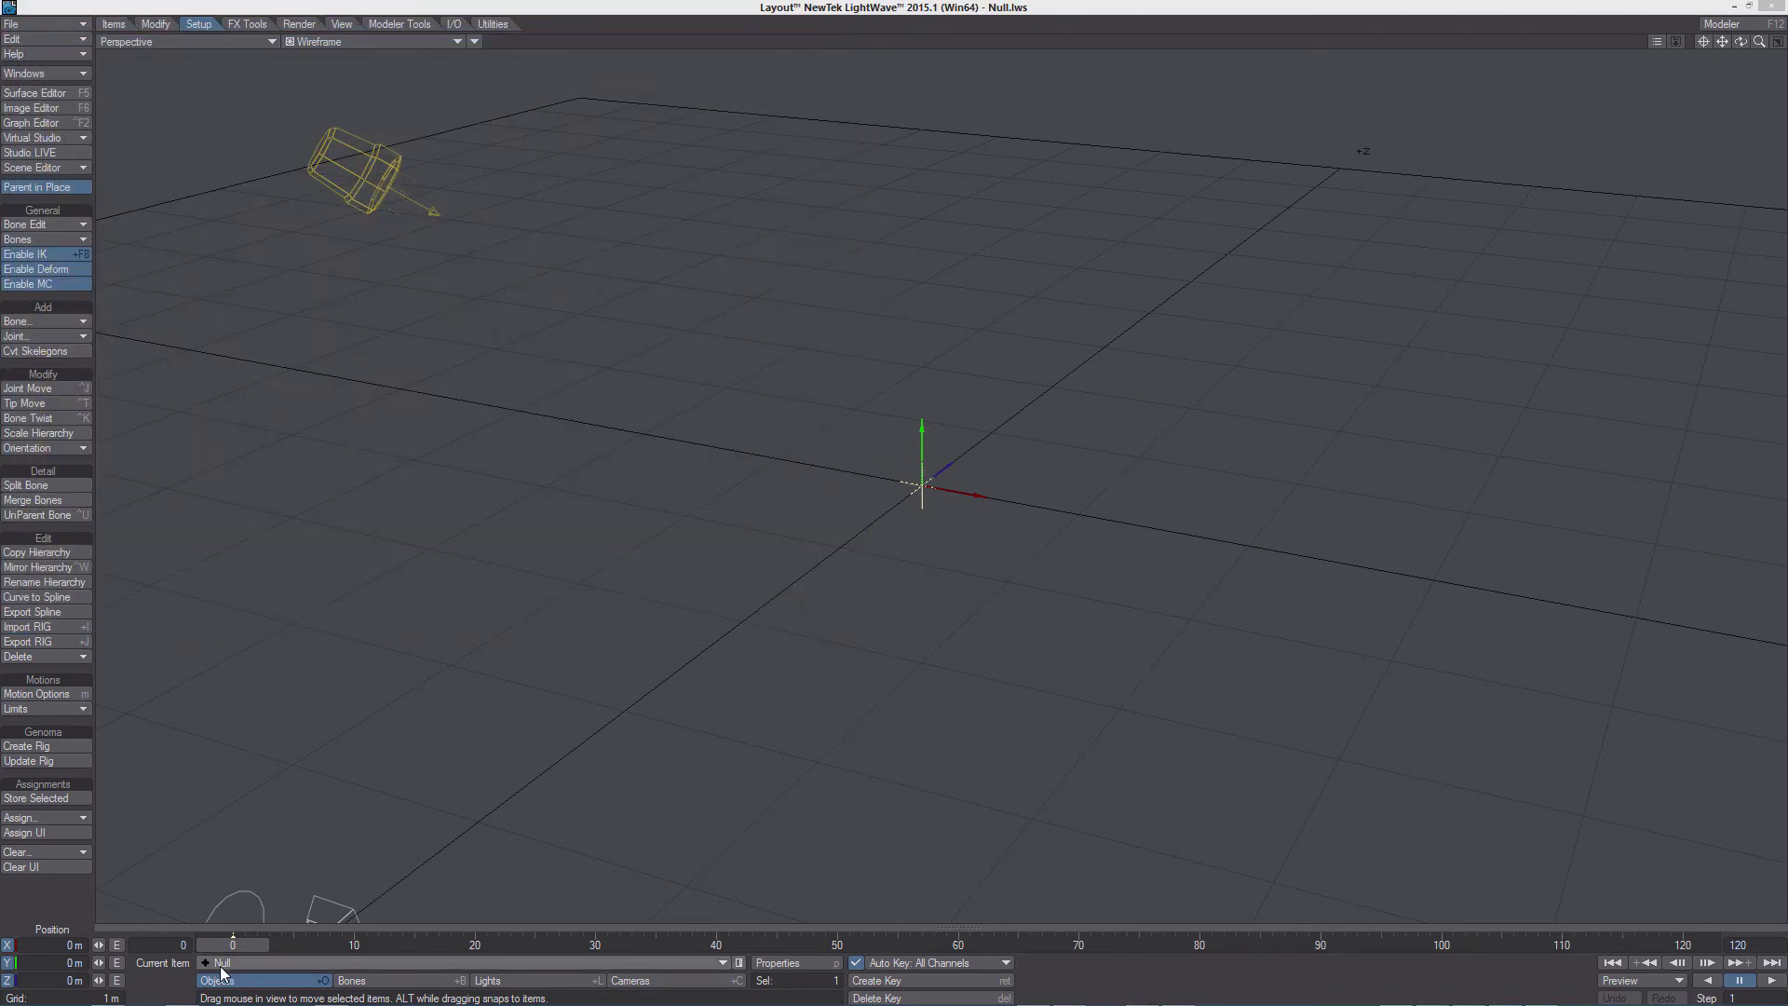
- Load the Null object from the Null.lws scene into the current scene
click(55, 25)
mouse_move(110, 8)
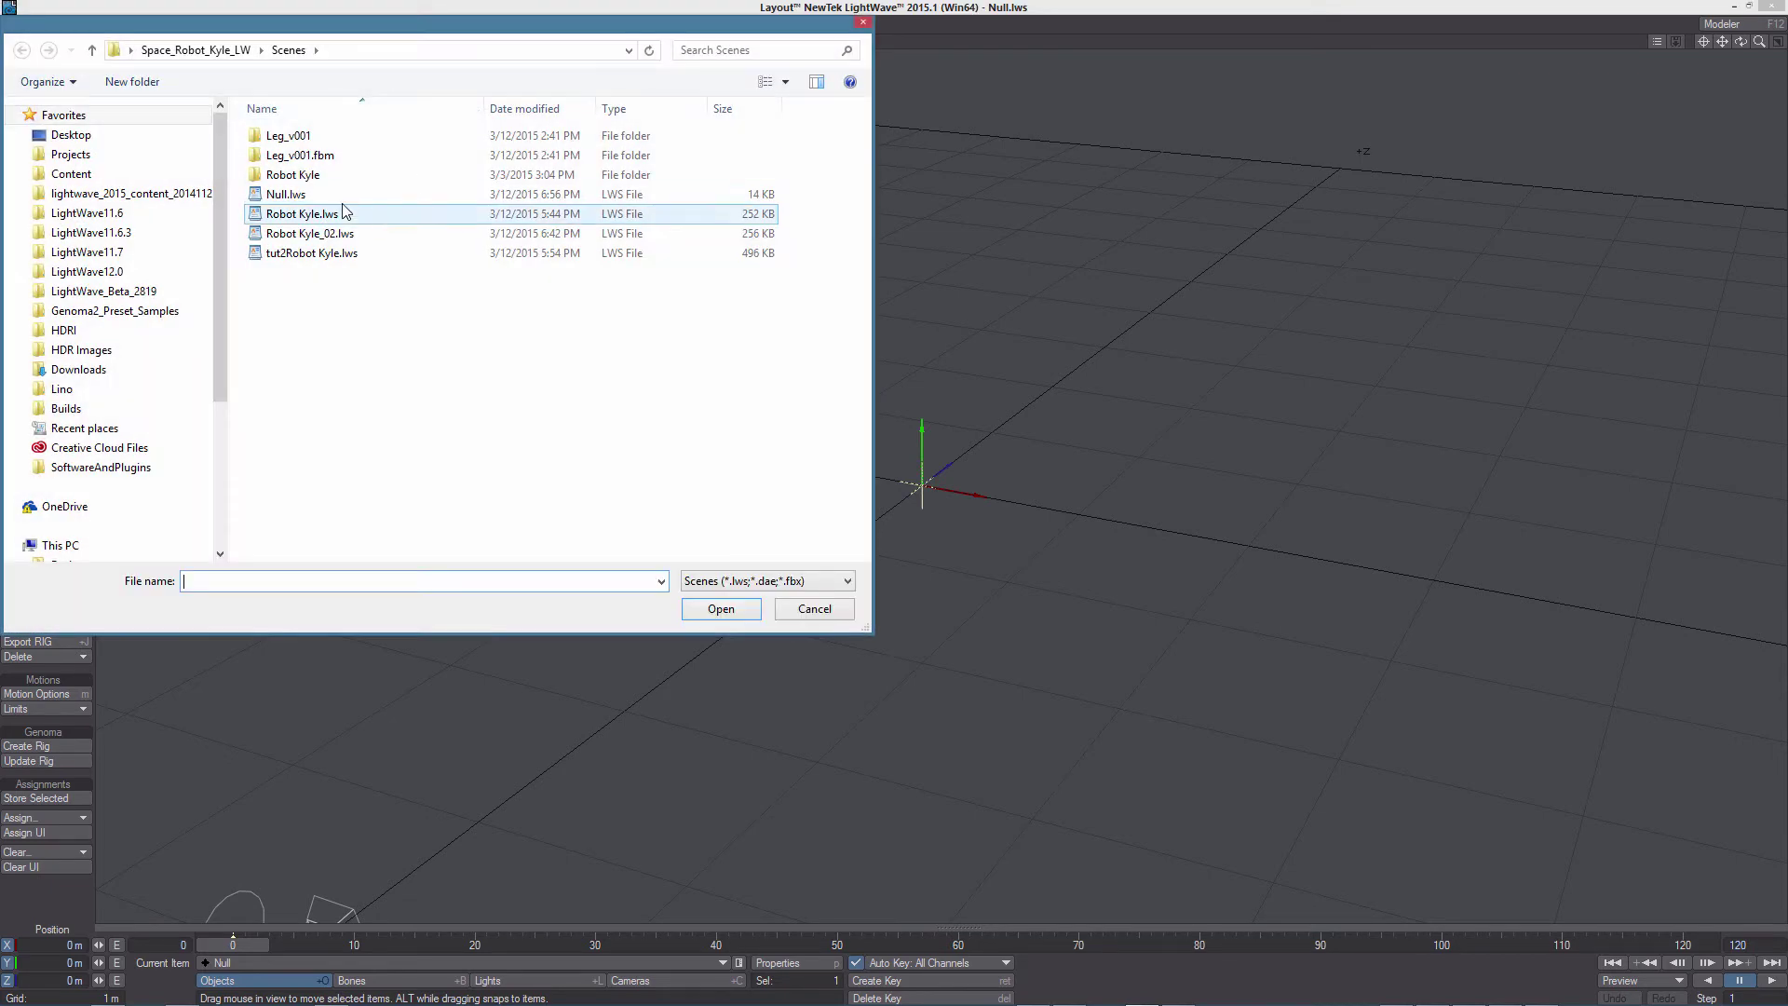
click(285, 194)
click(721, 609)
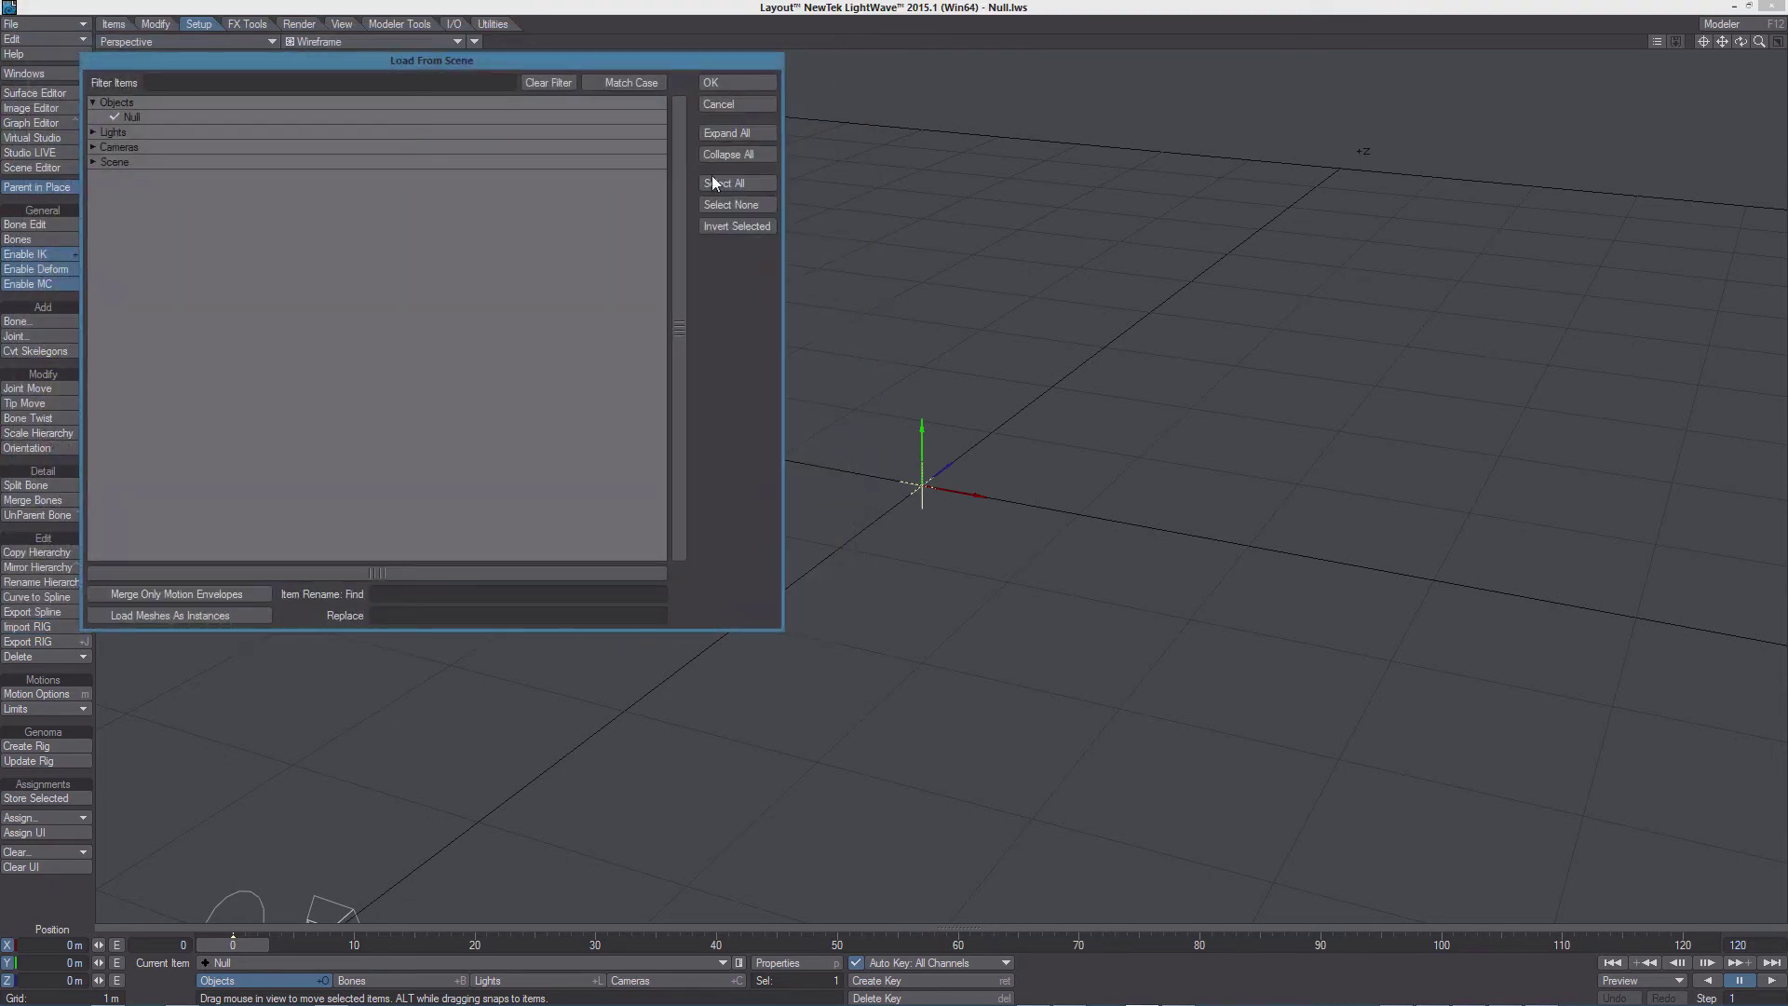
click(720, 83)
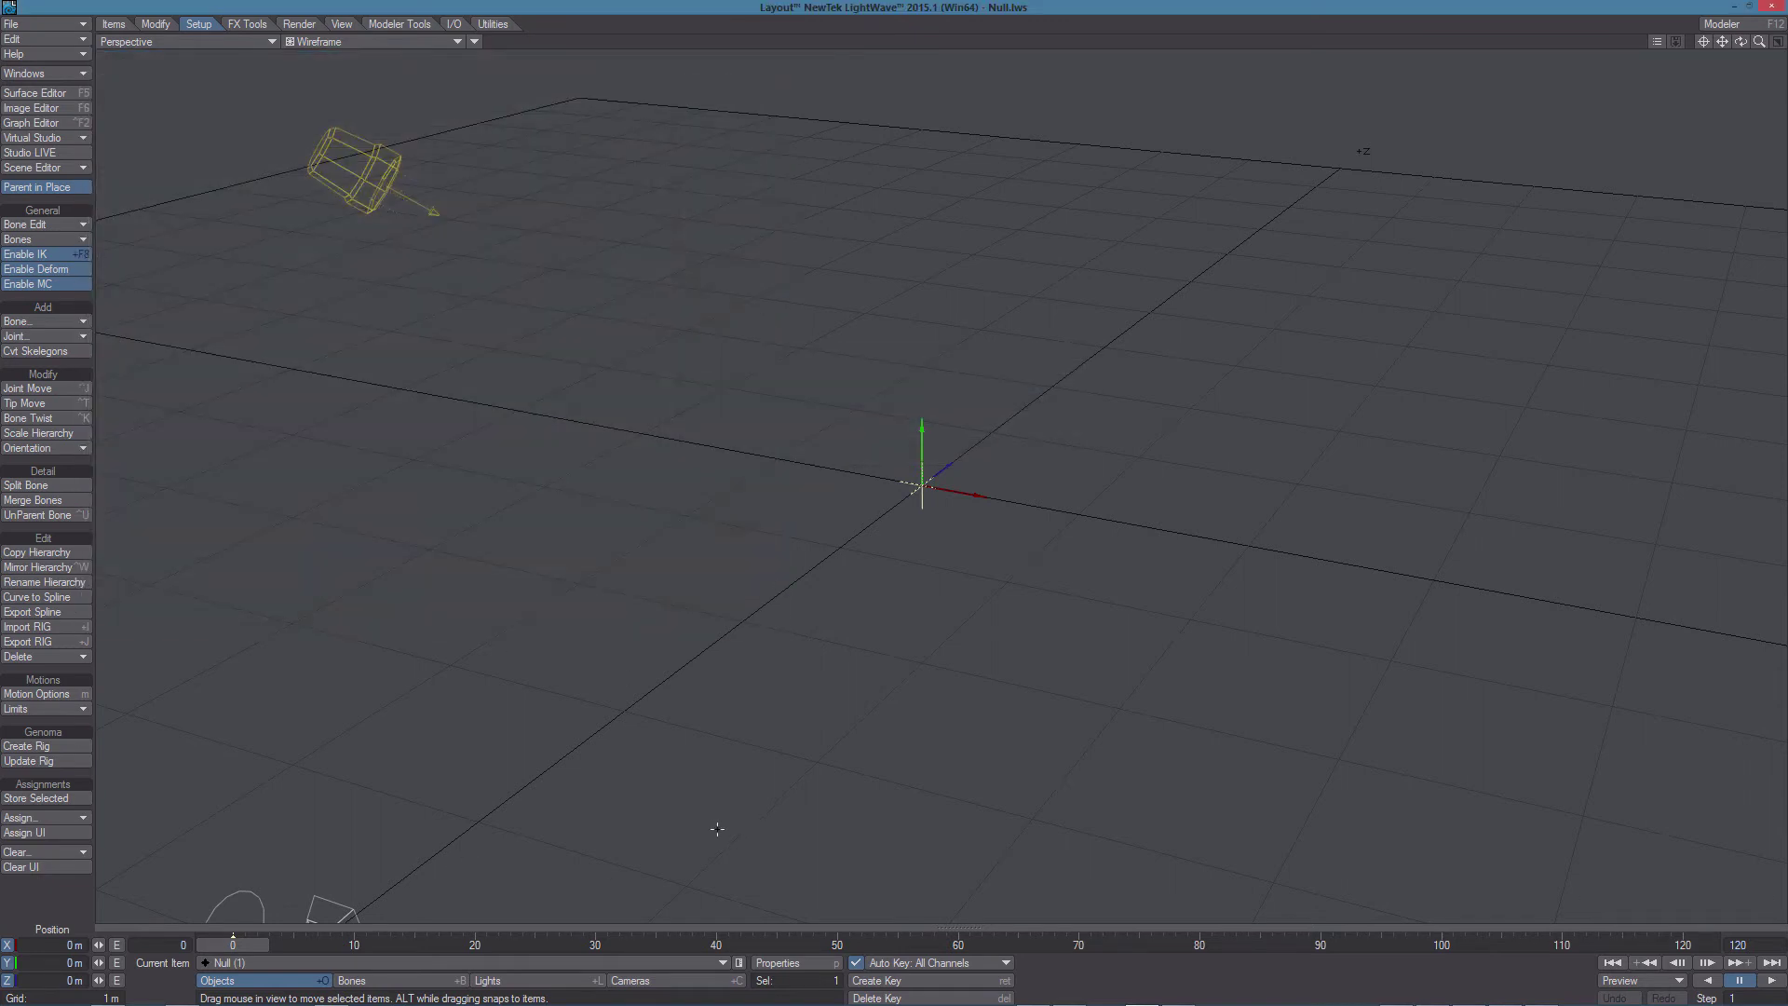
- Open the current item list of objects and examine how the two nulls are named
click(745, 962)
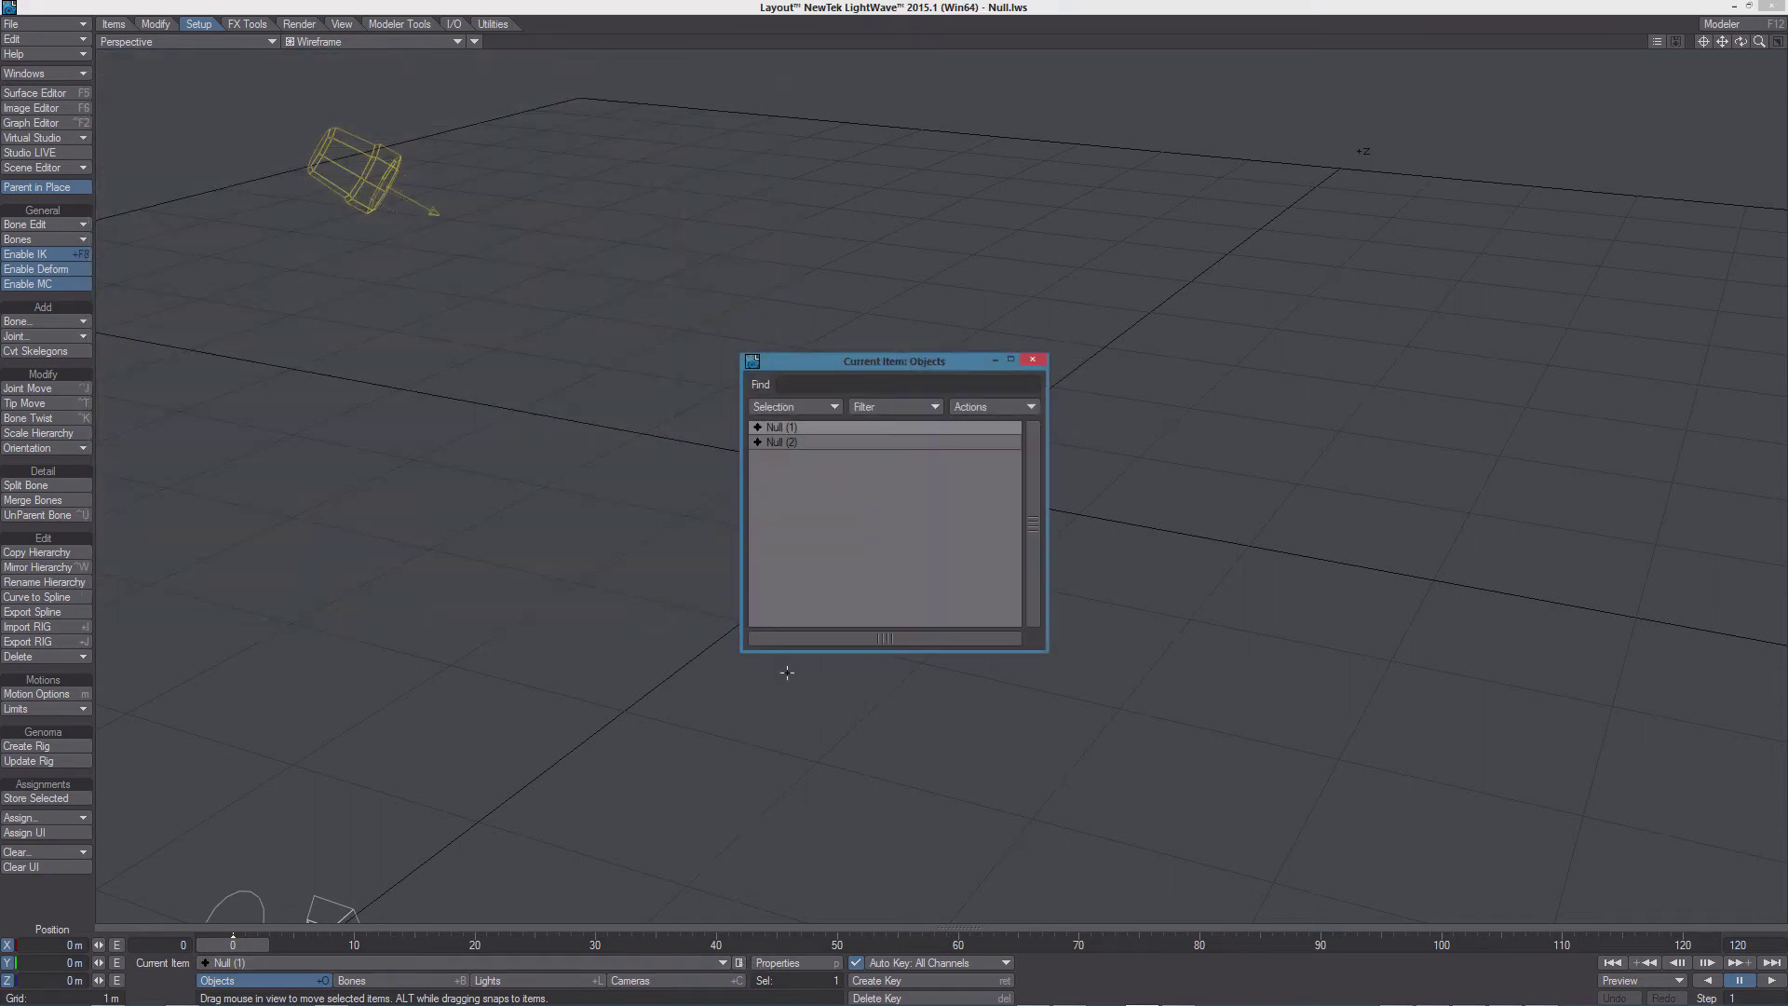
drag(849, 361, 552, 276)
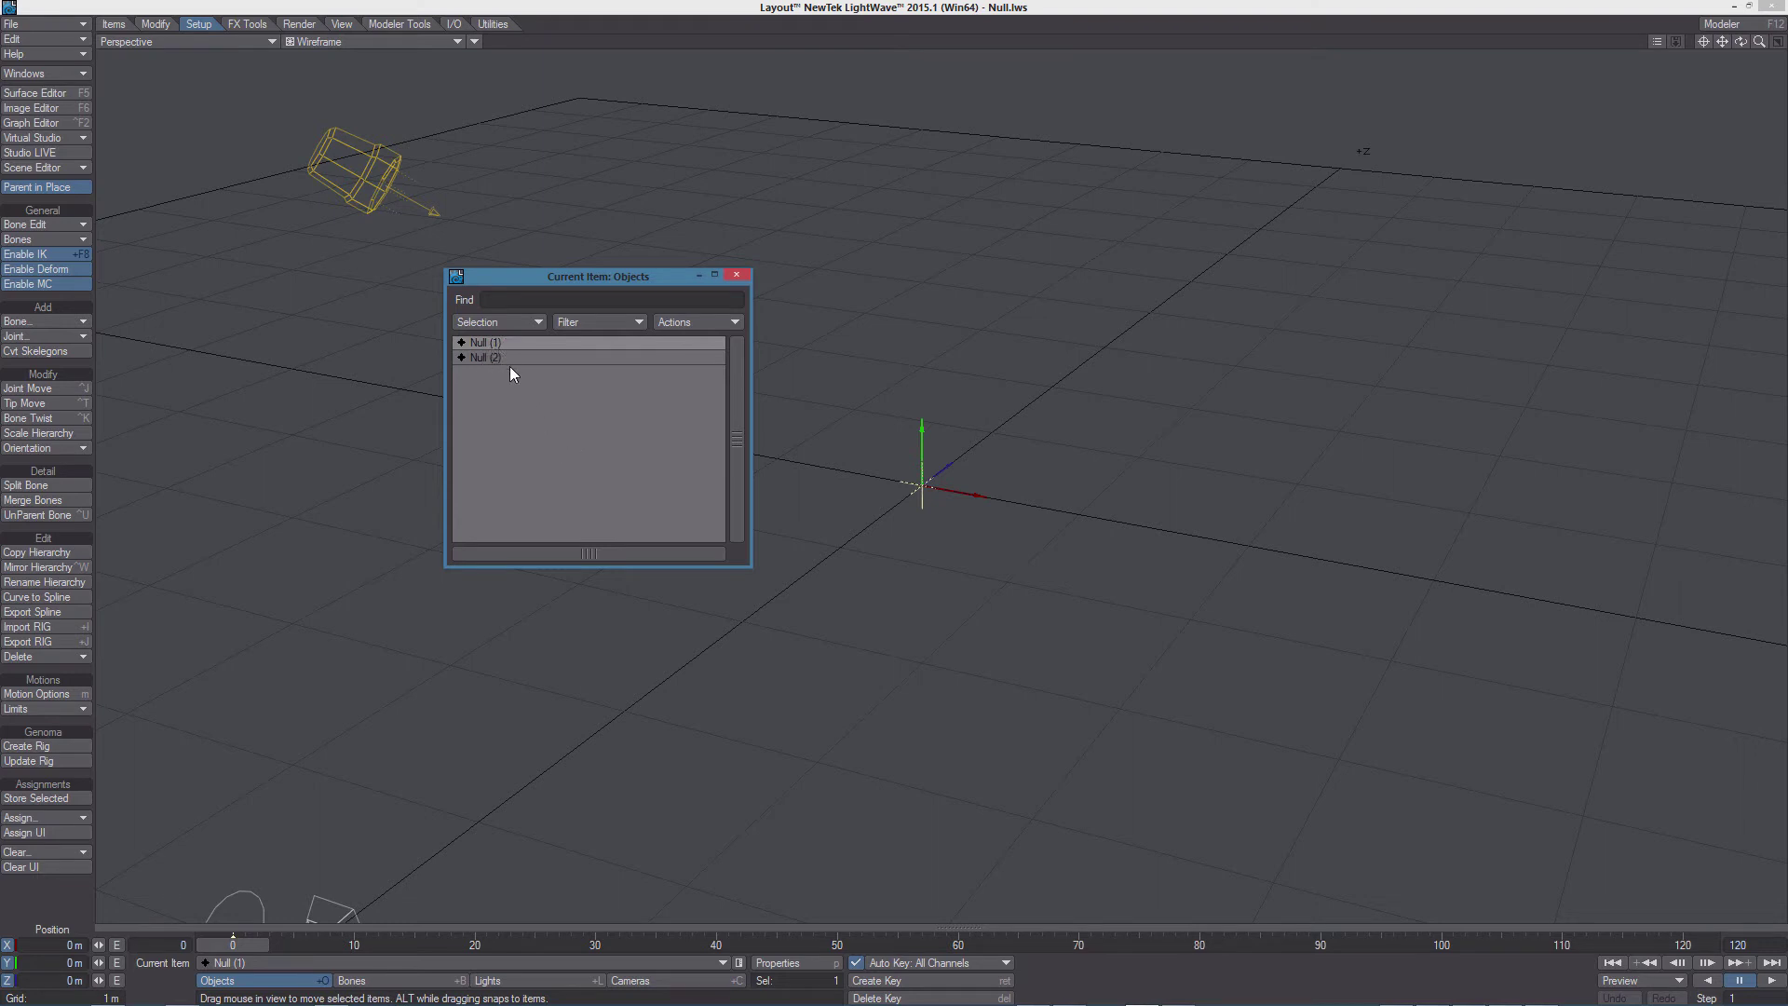
click(1224, 455)
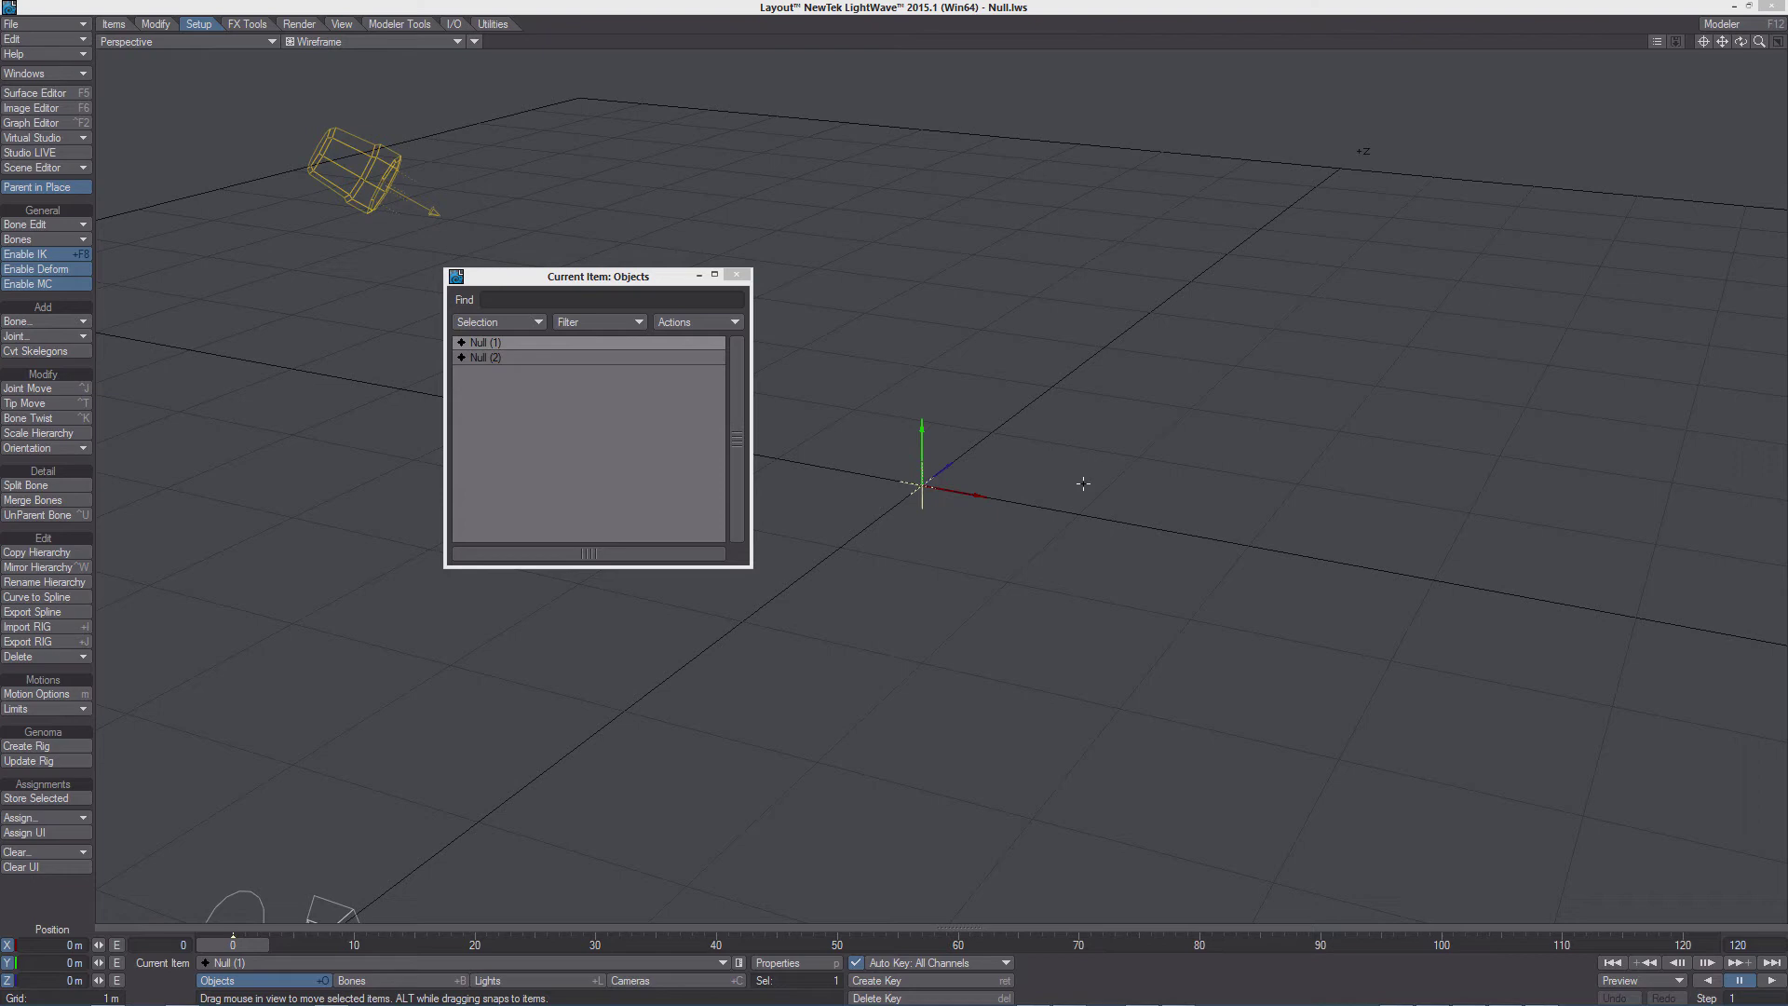
- Load the scene Robot Kyle_02.lws
click(937, 4)
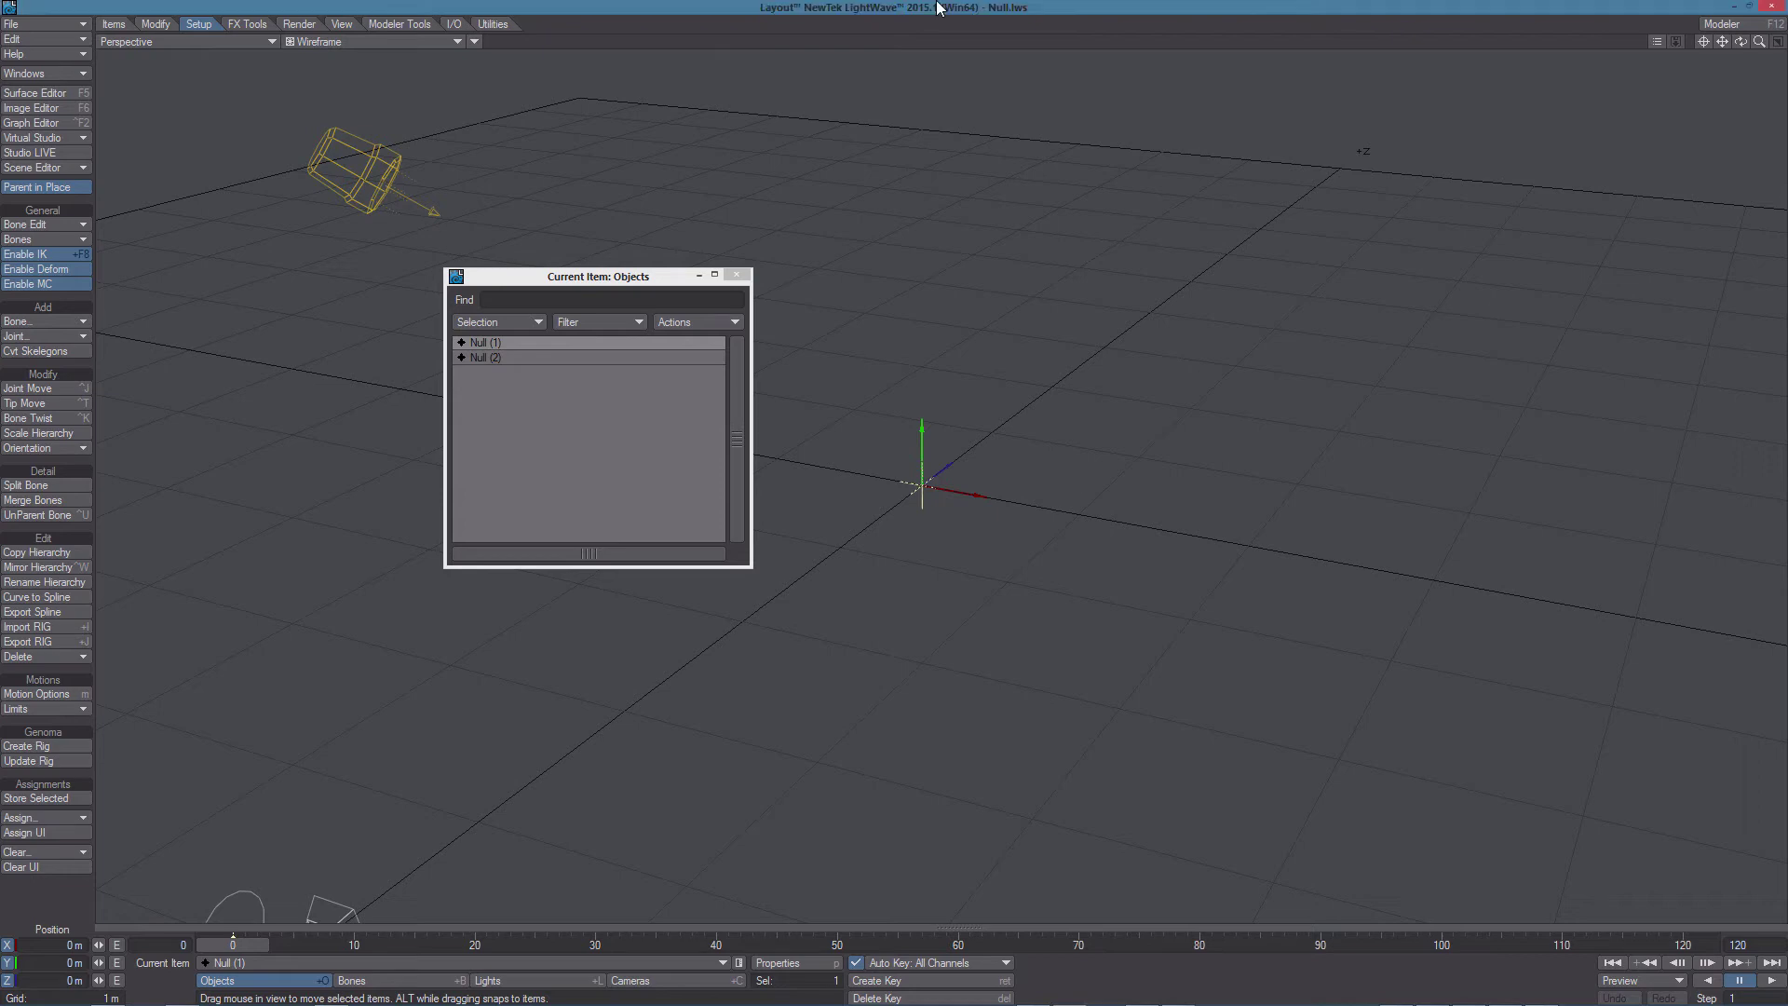
click(45, 24)
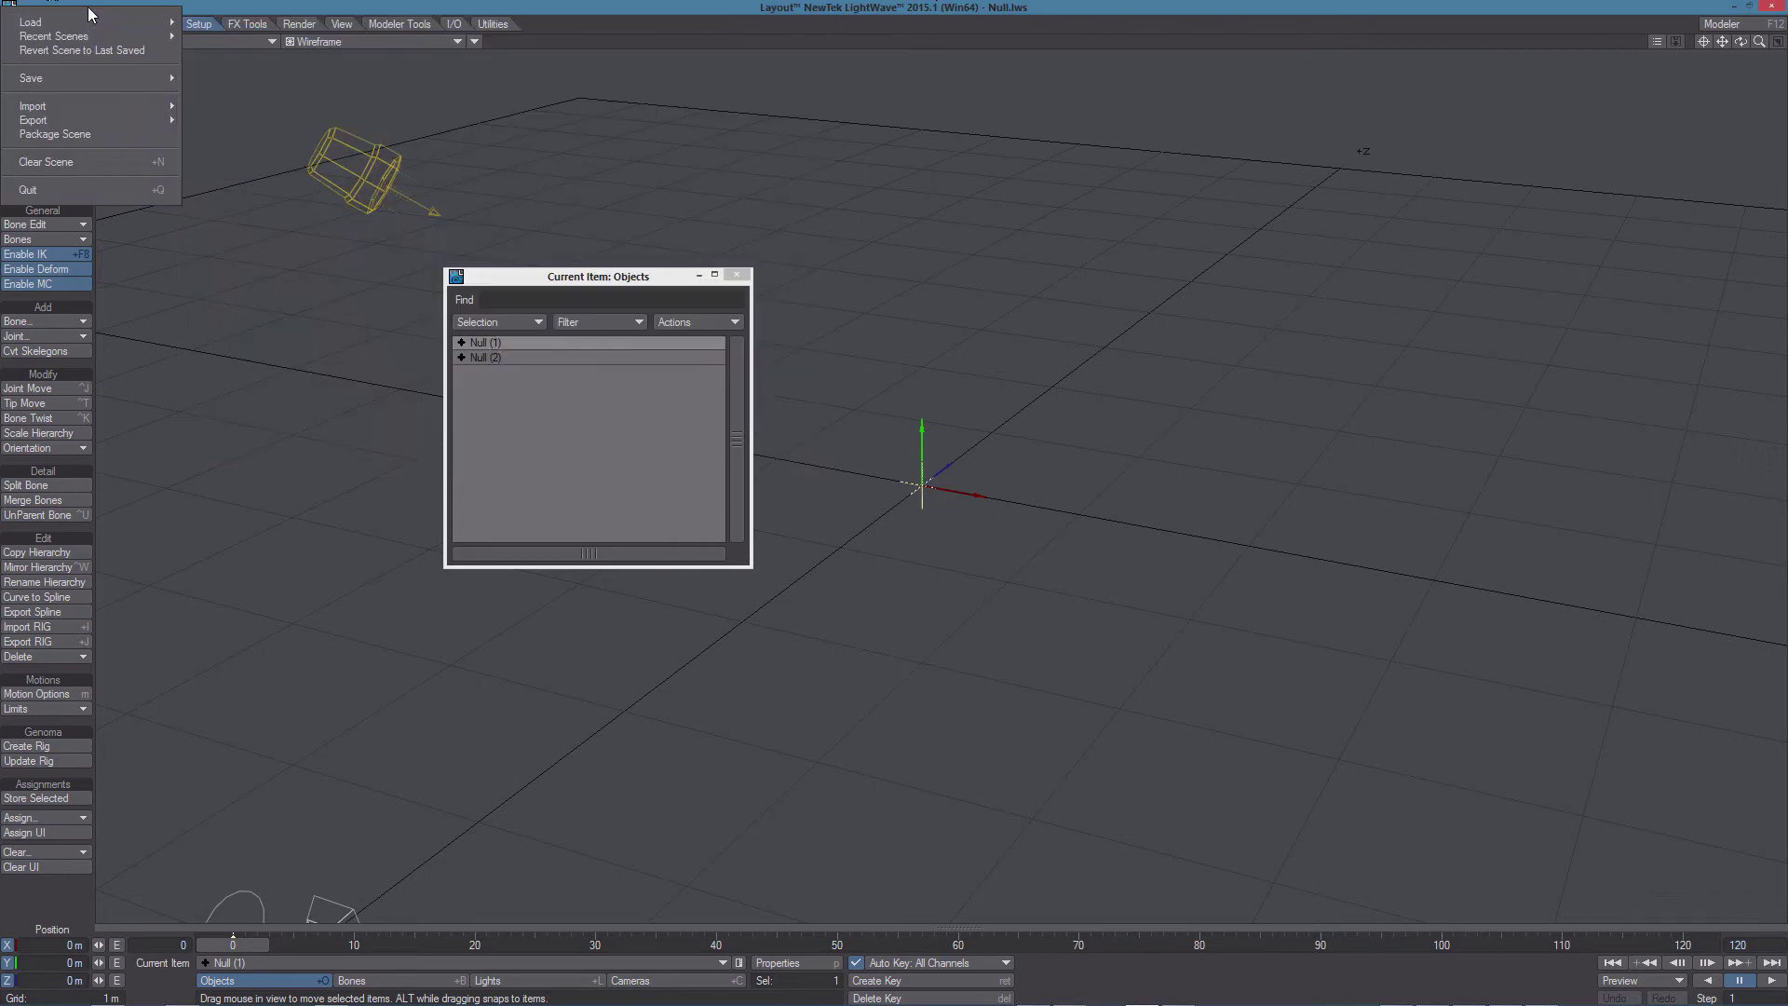
mouse_move(92, 21)
click(253, 38)
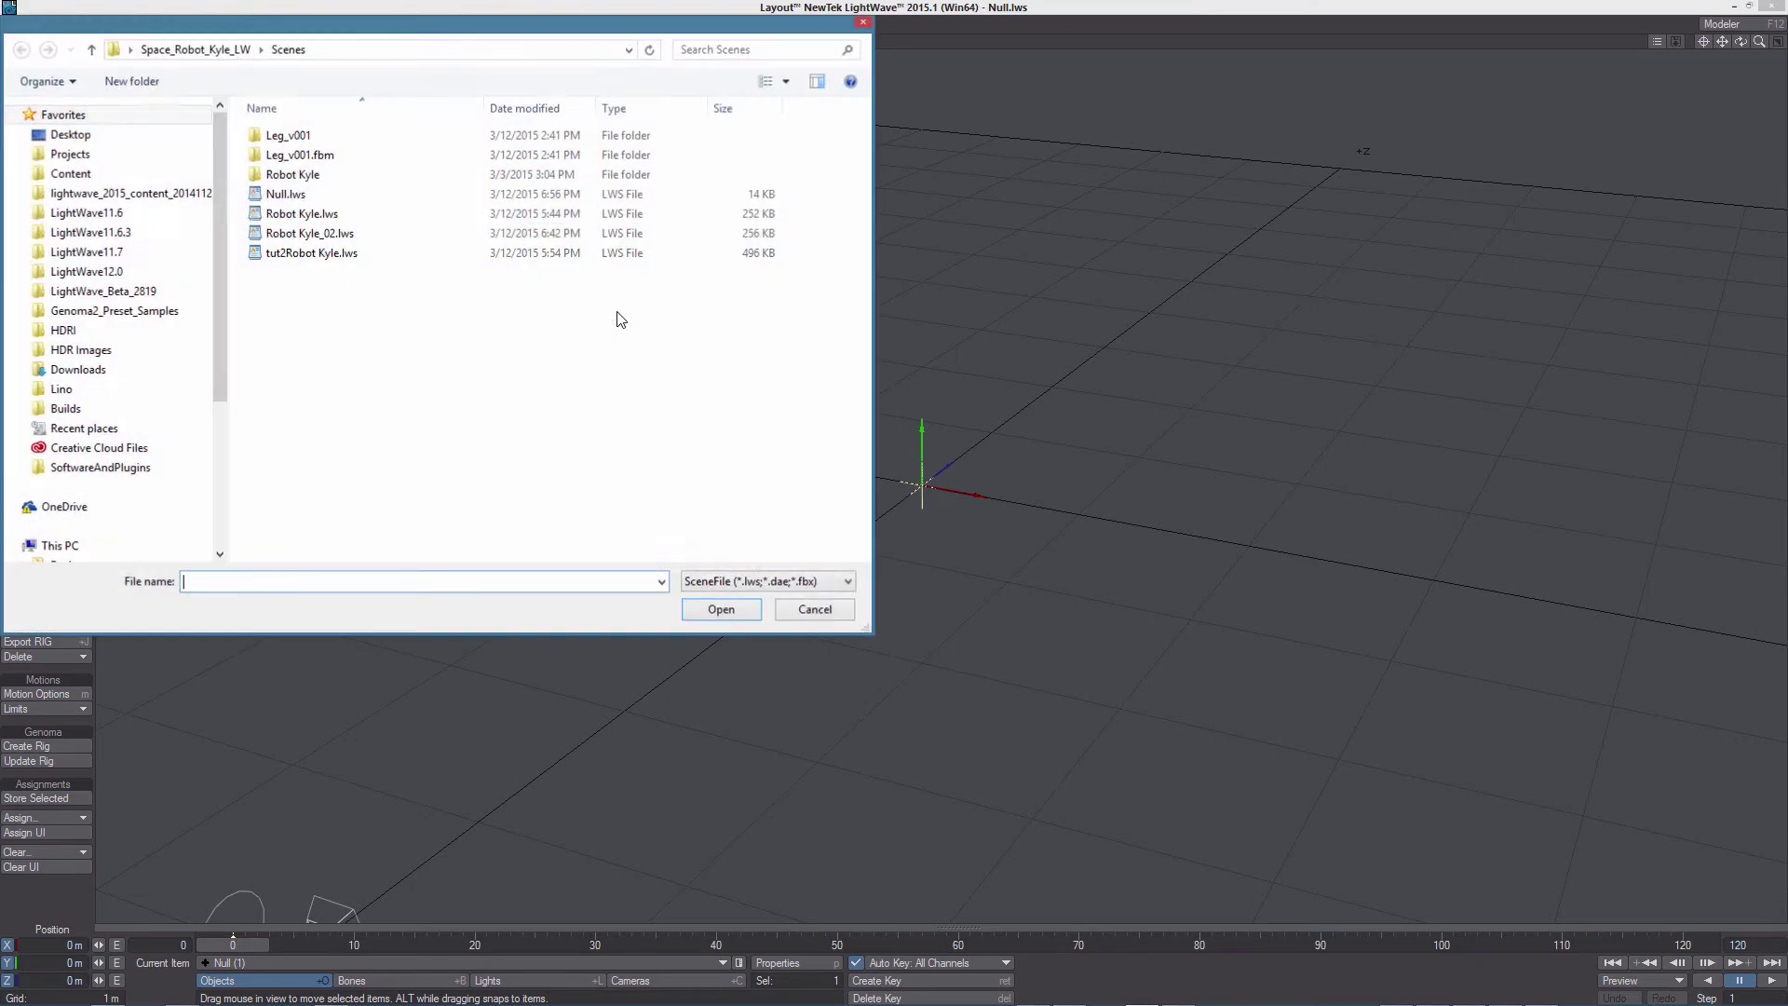
double_click(310, 234)
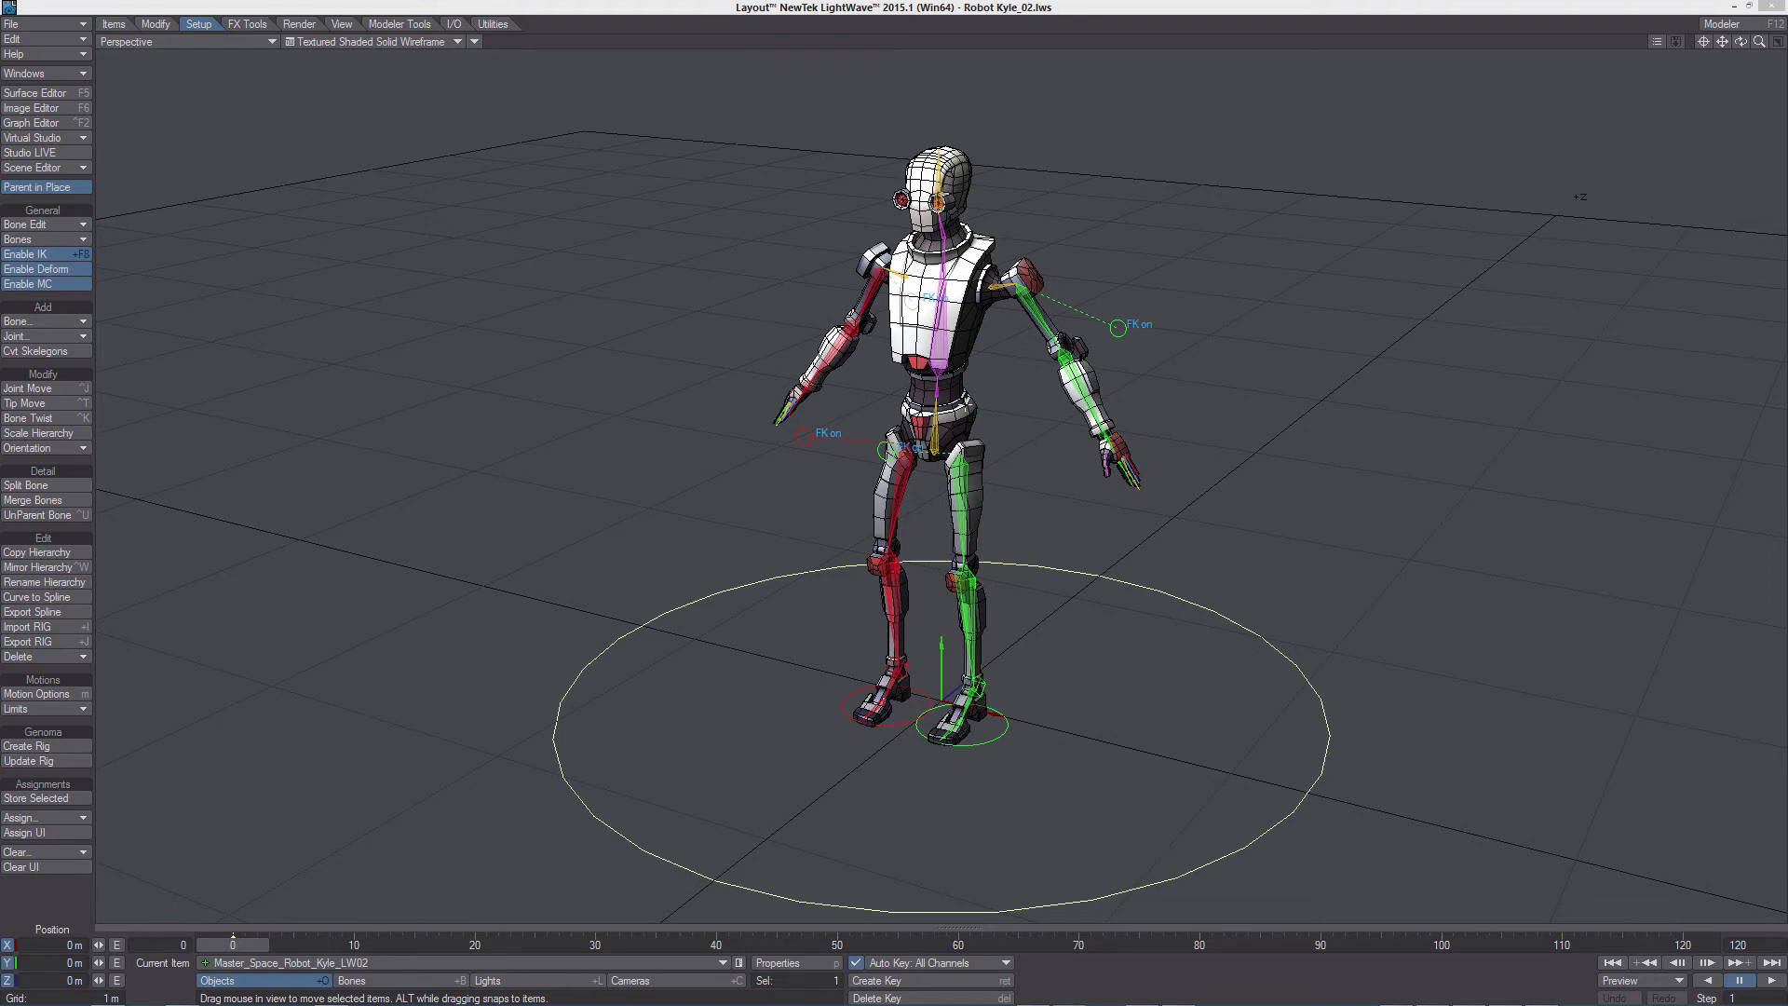
- Run the LScript RenameIKFKControlsGenoma2Unity.ls from the Scripts folder on the rigged robot
click(488, 25)
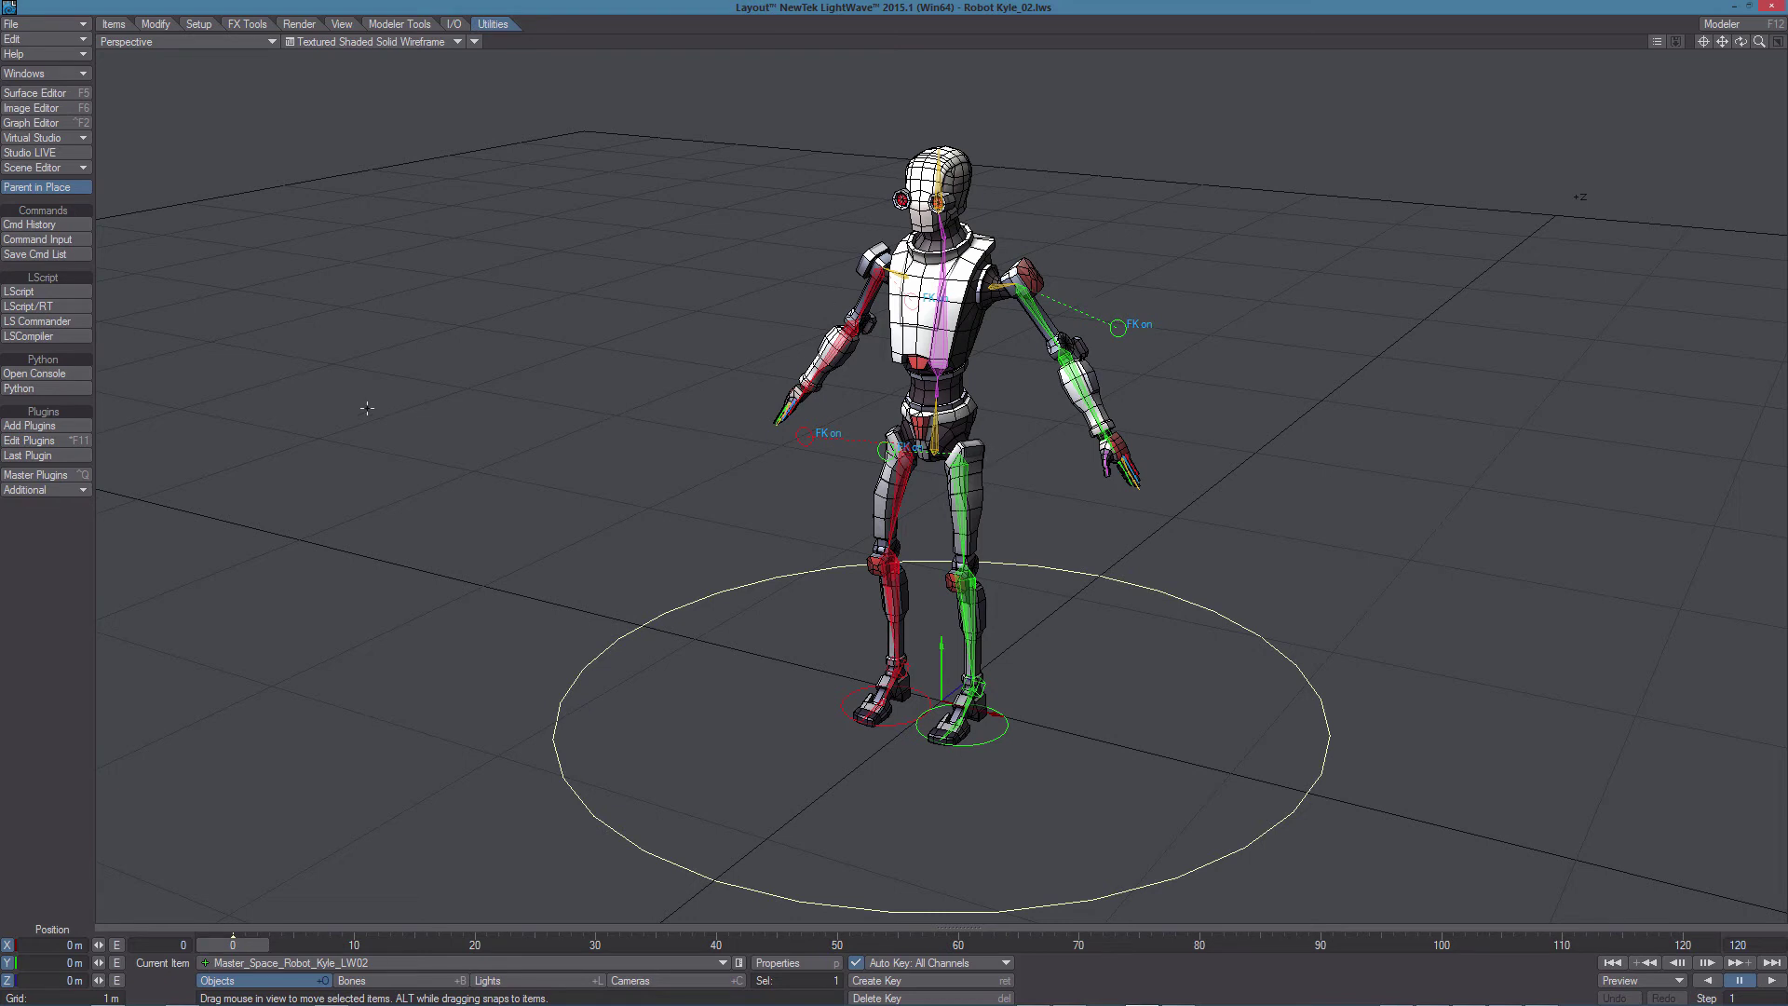
click(37, 292)
click(372, 136)
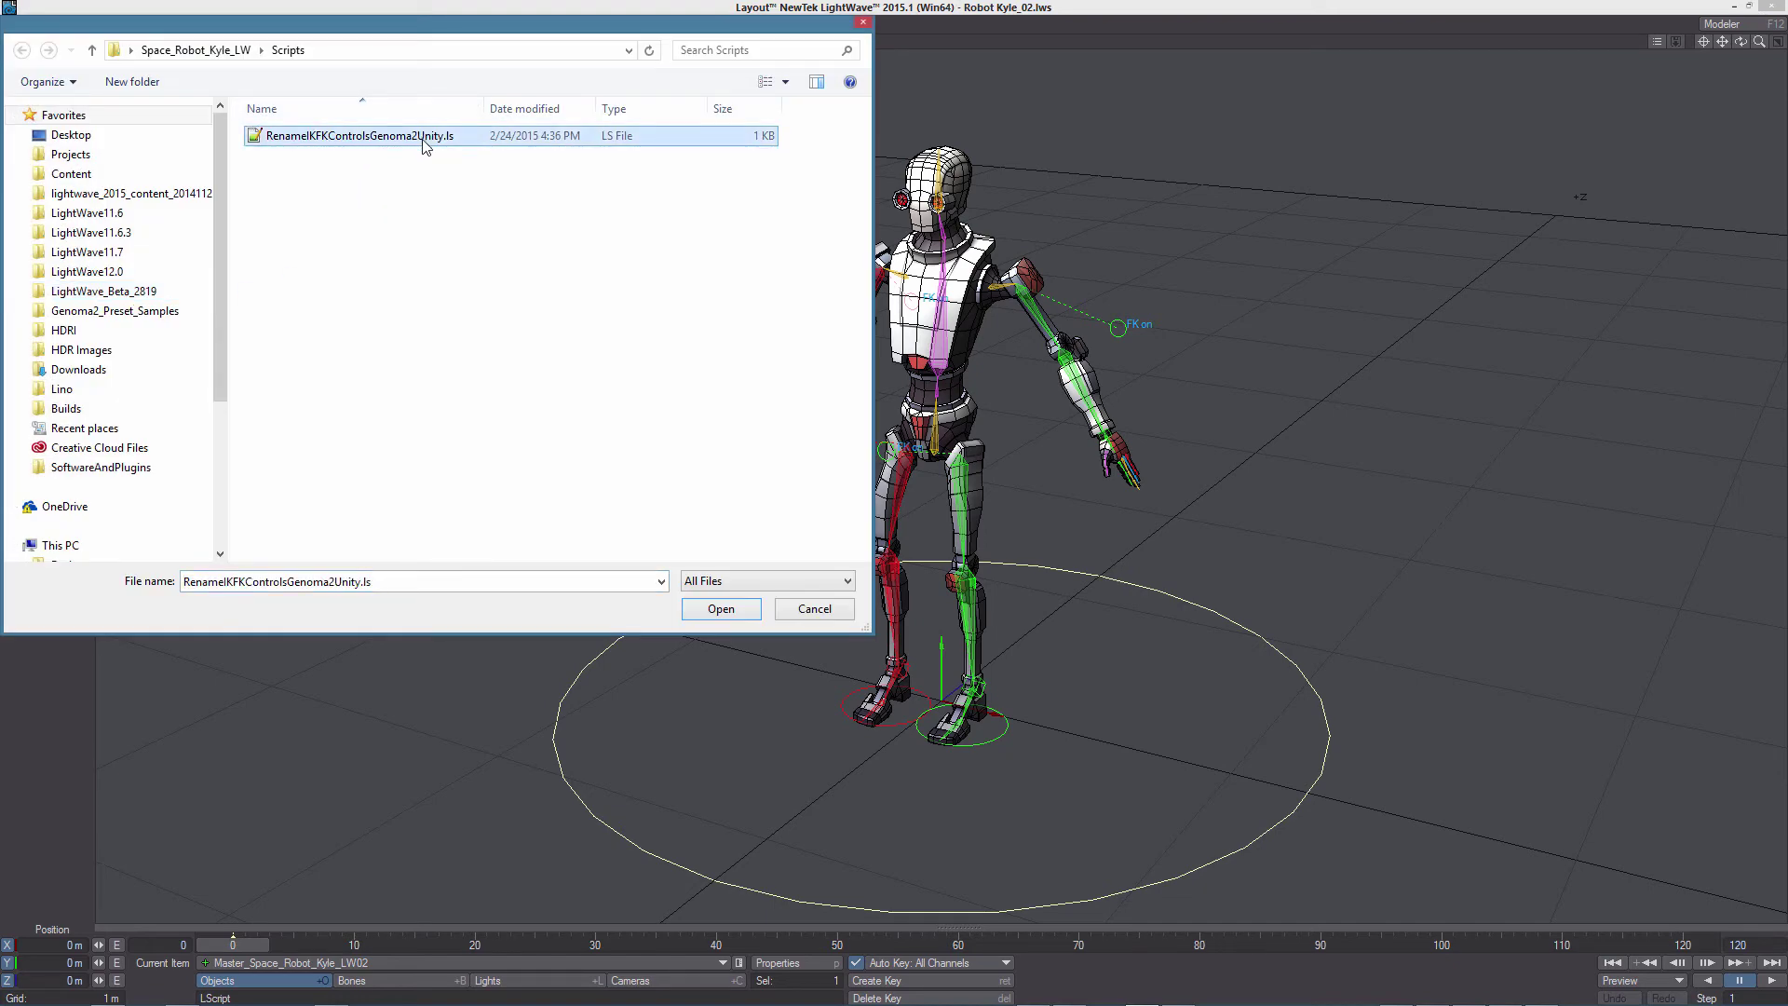
click(721, 609)
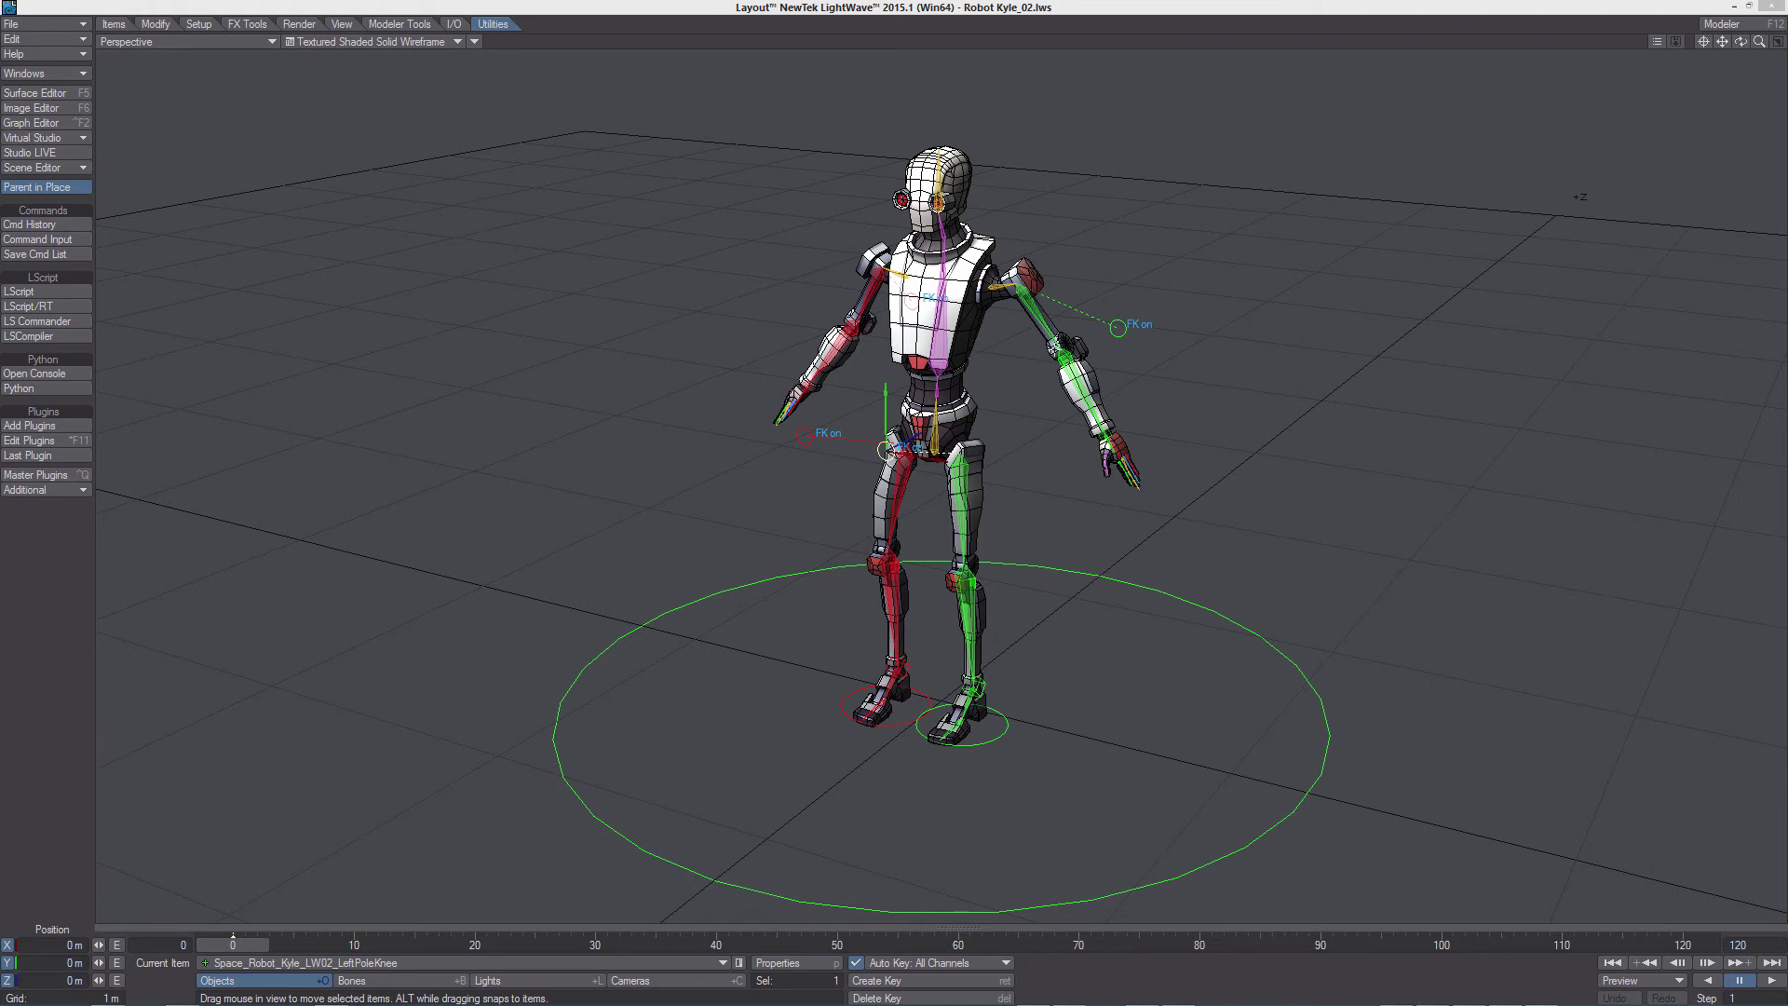
- Inspect the controller name in the Space_Robot_Kyle_LW02_RightLegSlider expression's value in the Graph Editor, then close it
click(744, 11)
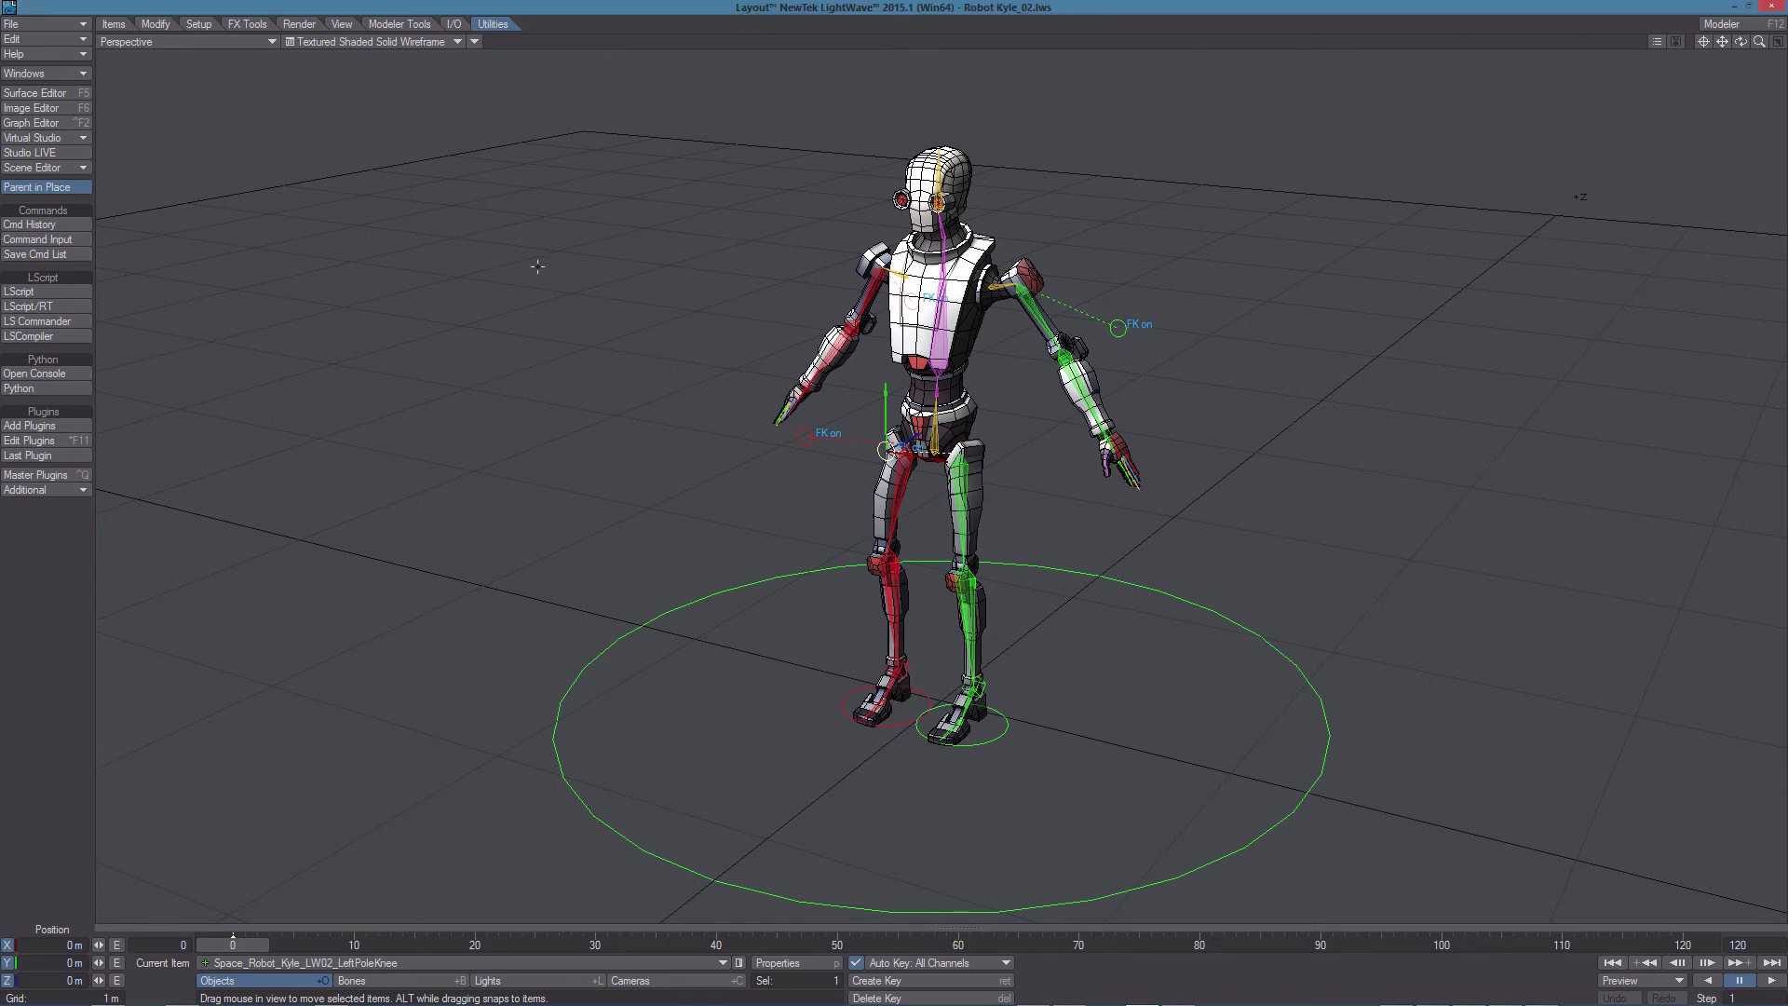
key(ctrl+F2)
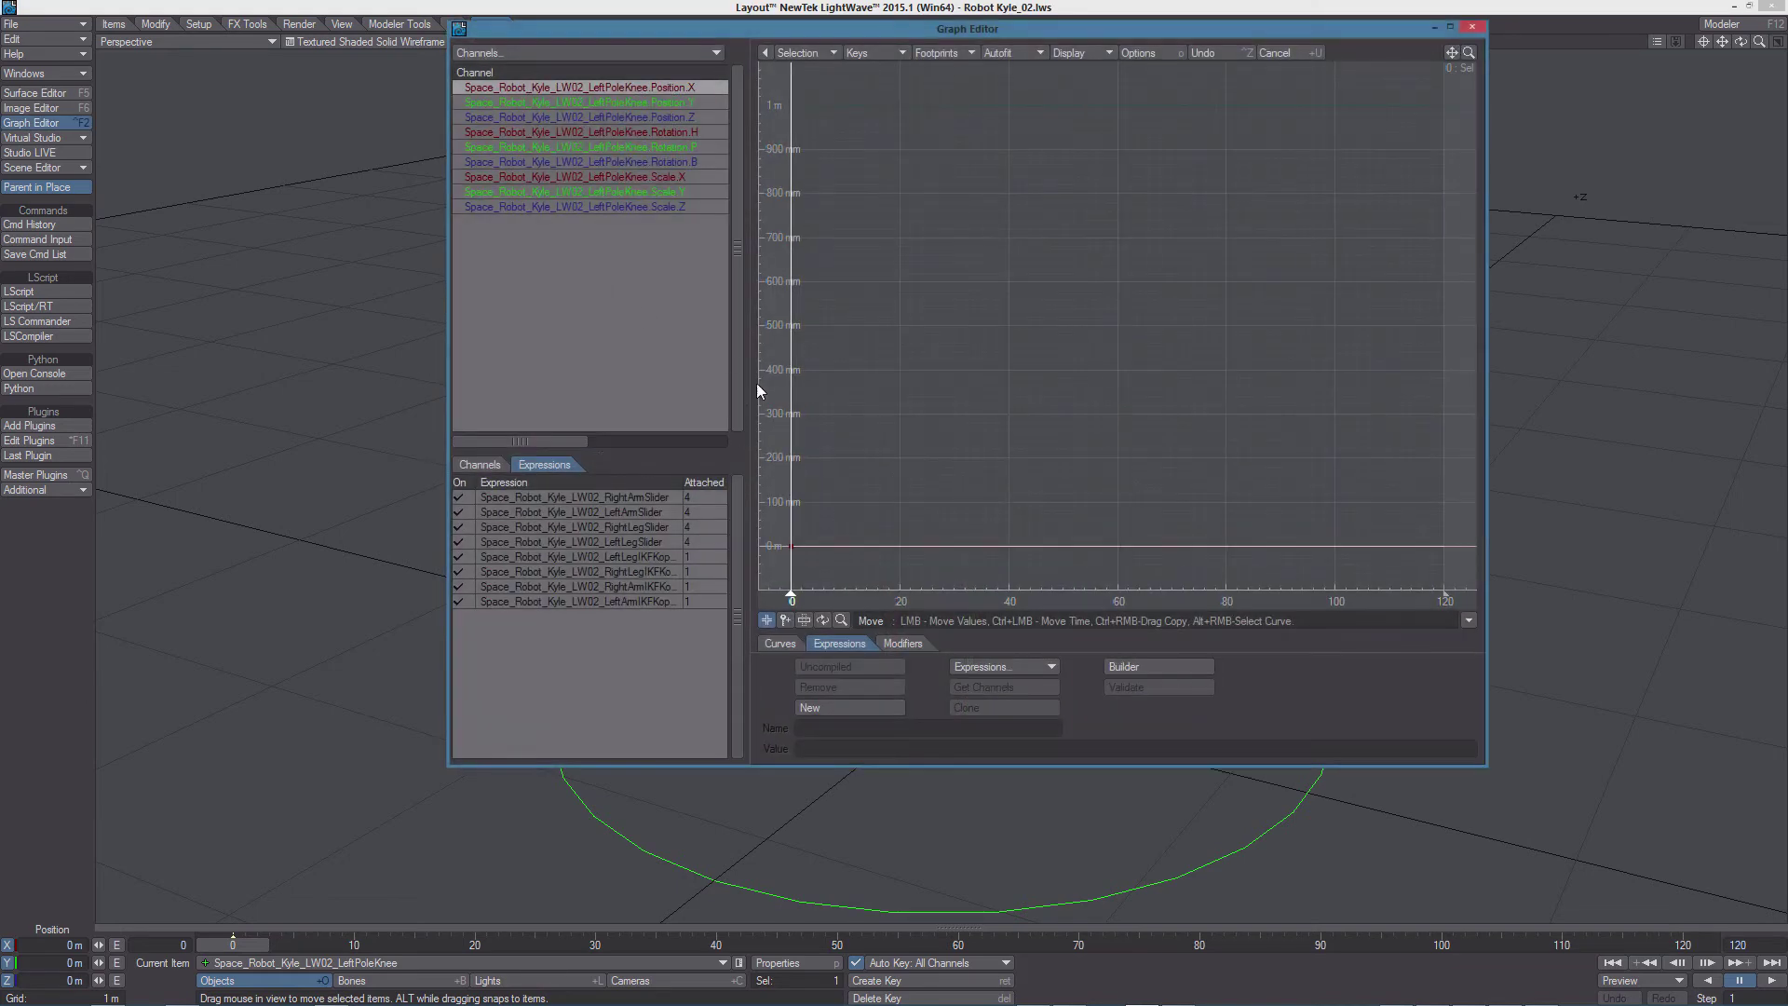
click(598, 528)
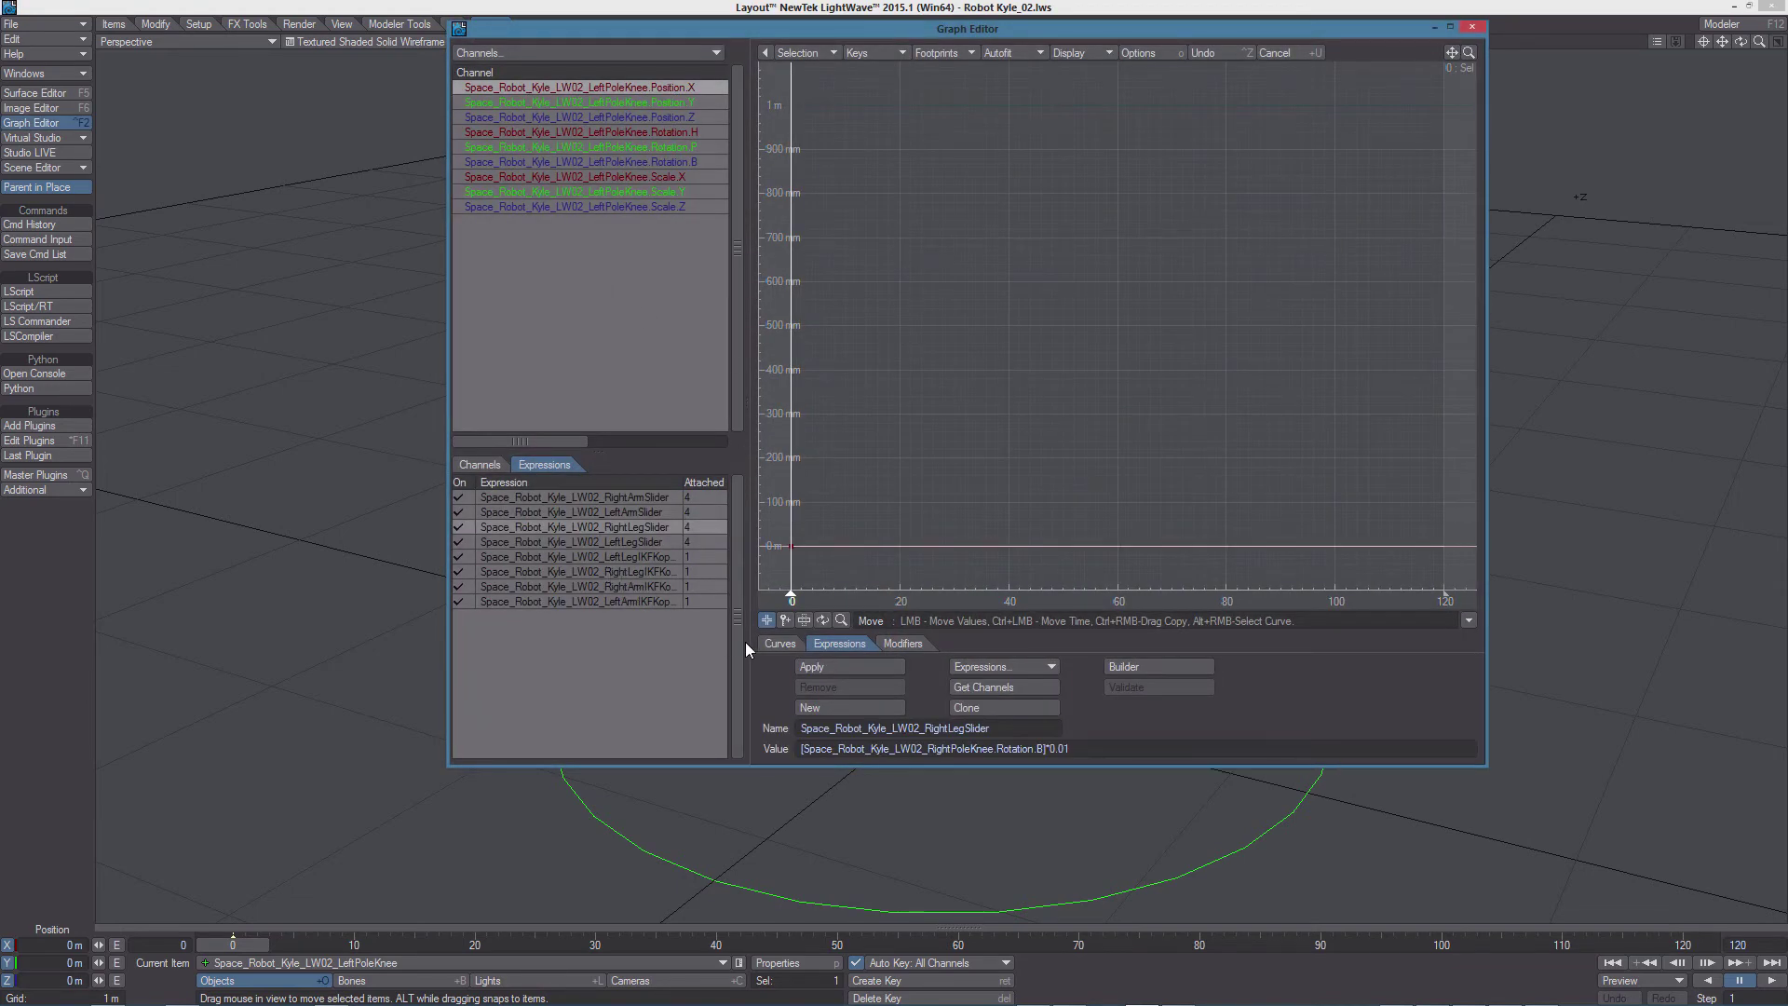
drag(801, 748, 922, 749)
click(1471, 26)
- Load all items from the scene Robot Kyle.lws and move Master_Space_Robot_Kyle_LW02 aside to about X -1.51 m, Z -570 mm
click(67, 24)
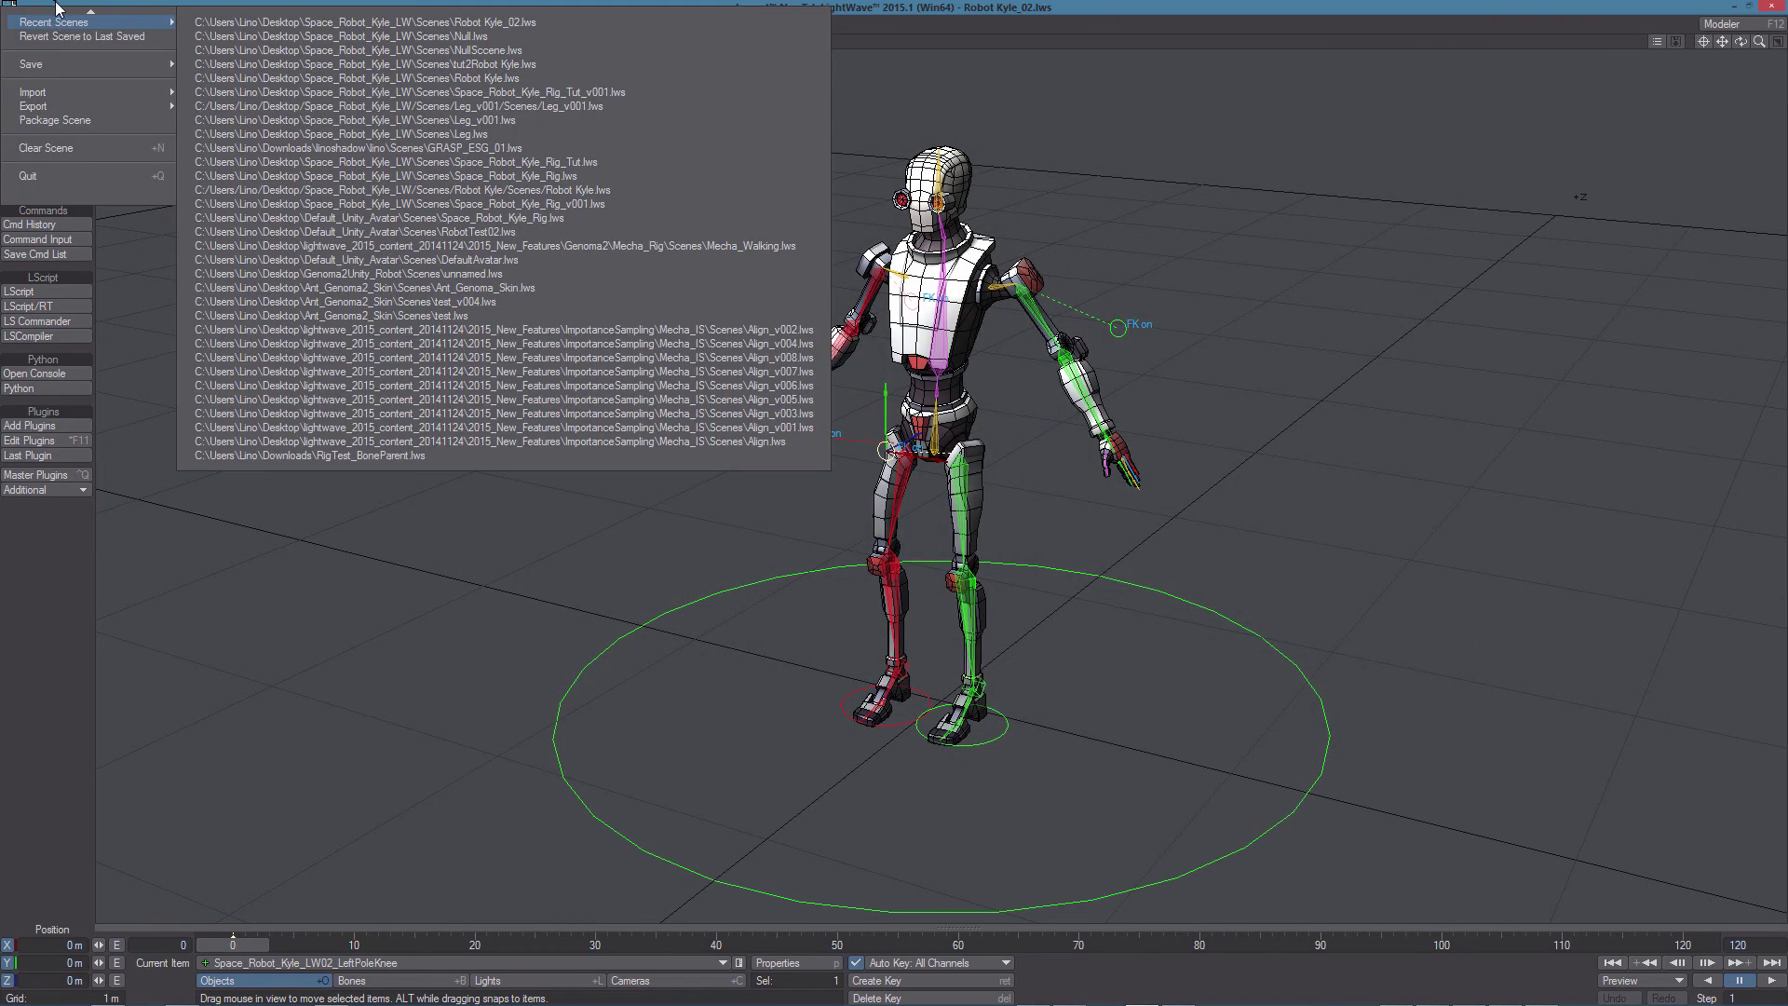
mouse_move(90, 26)
click(280, 37)
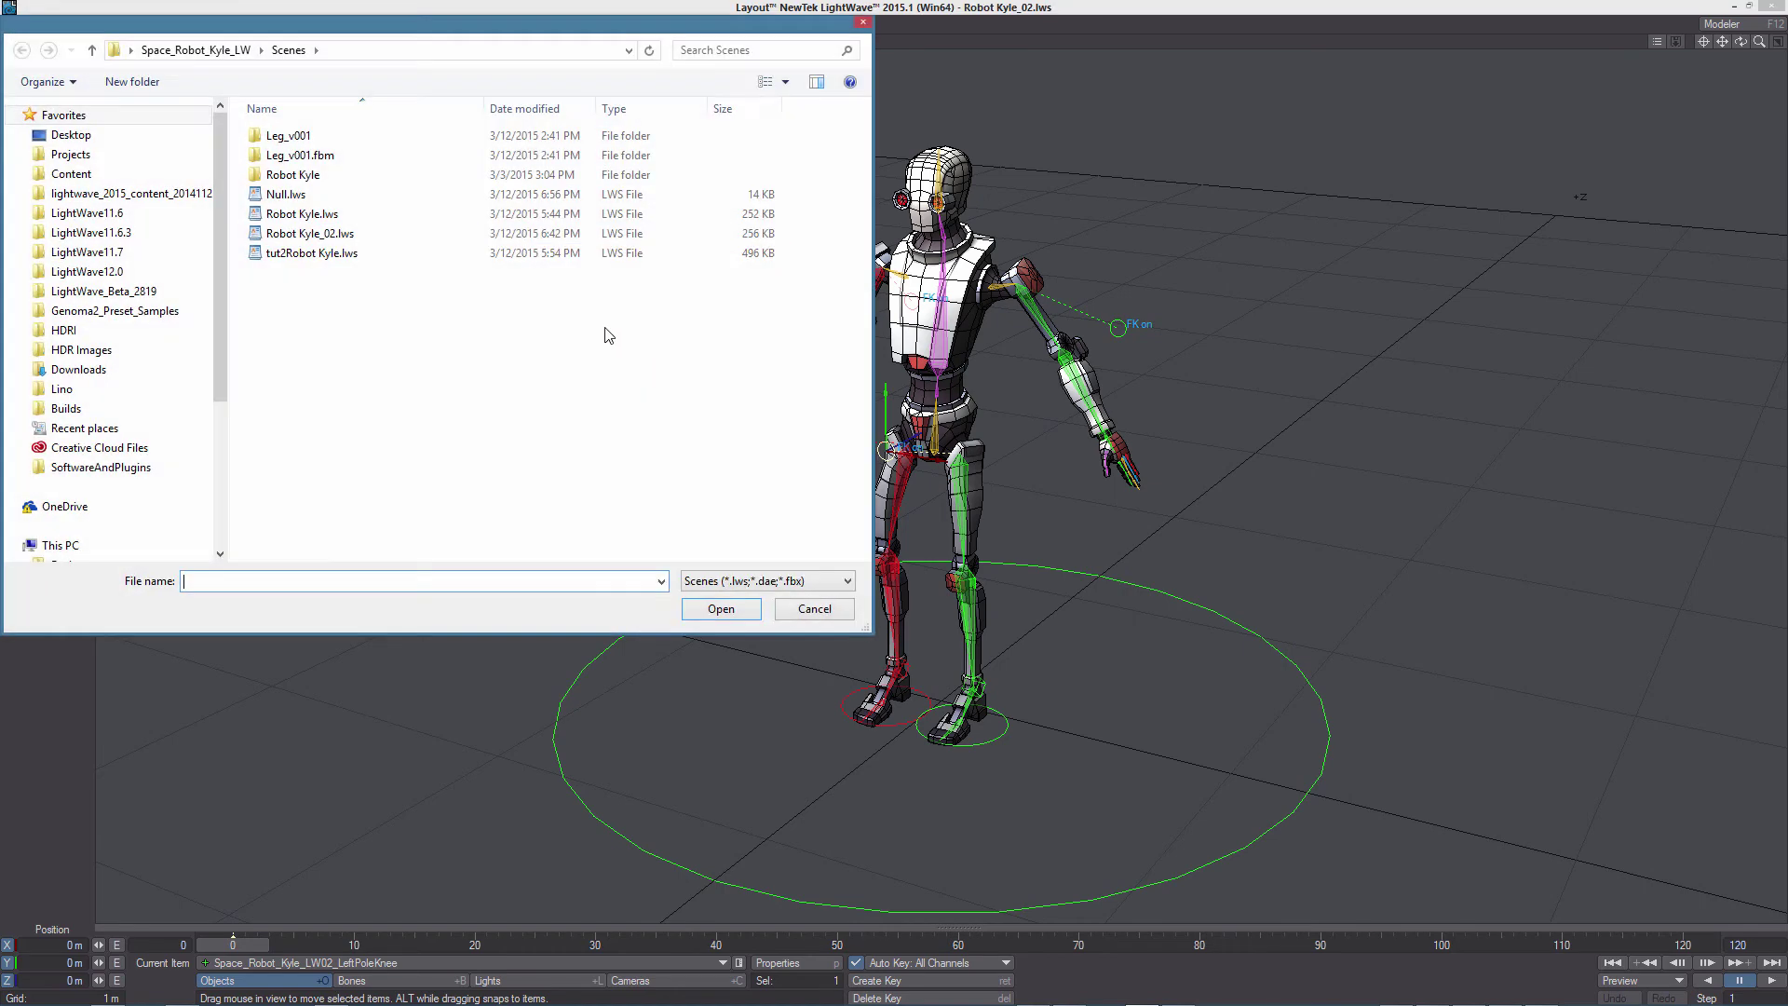
click(302, 214)
click(721, 609)
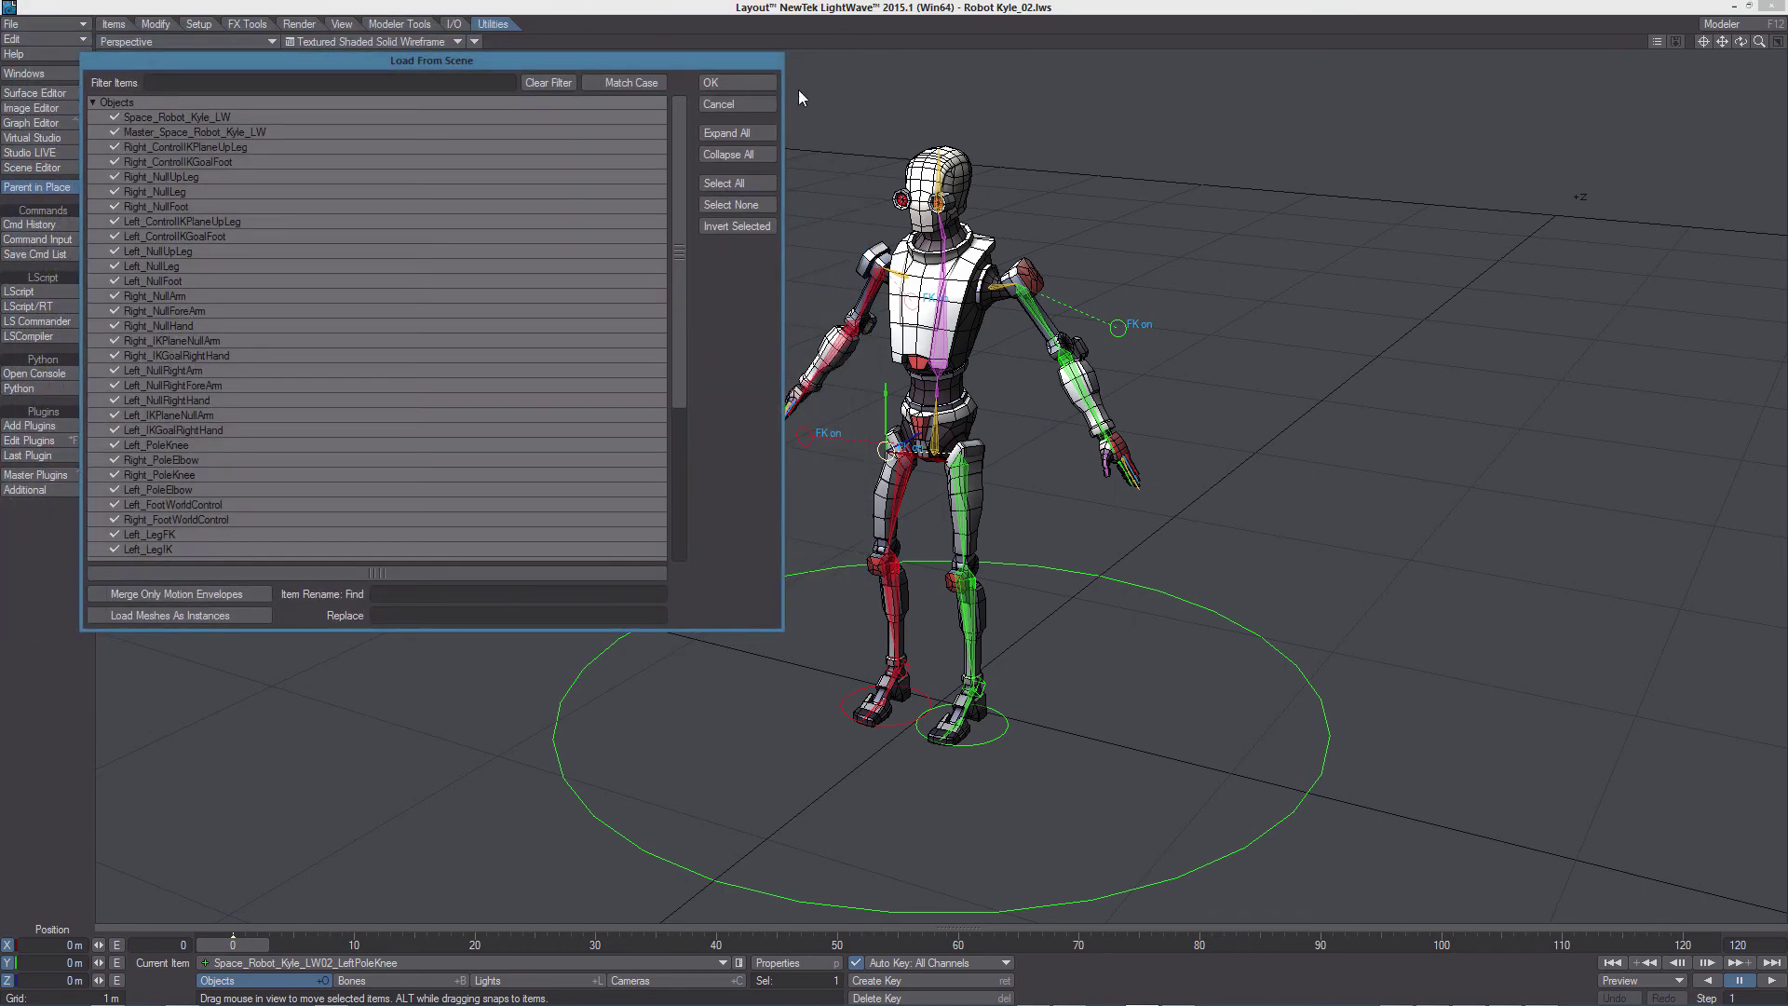
click(736, 82)
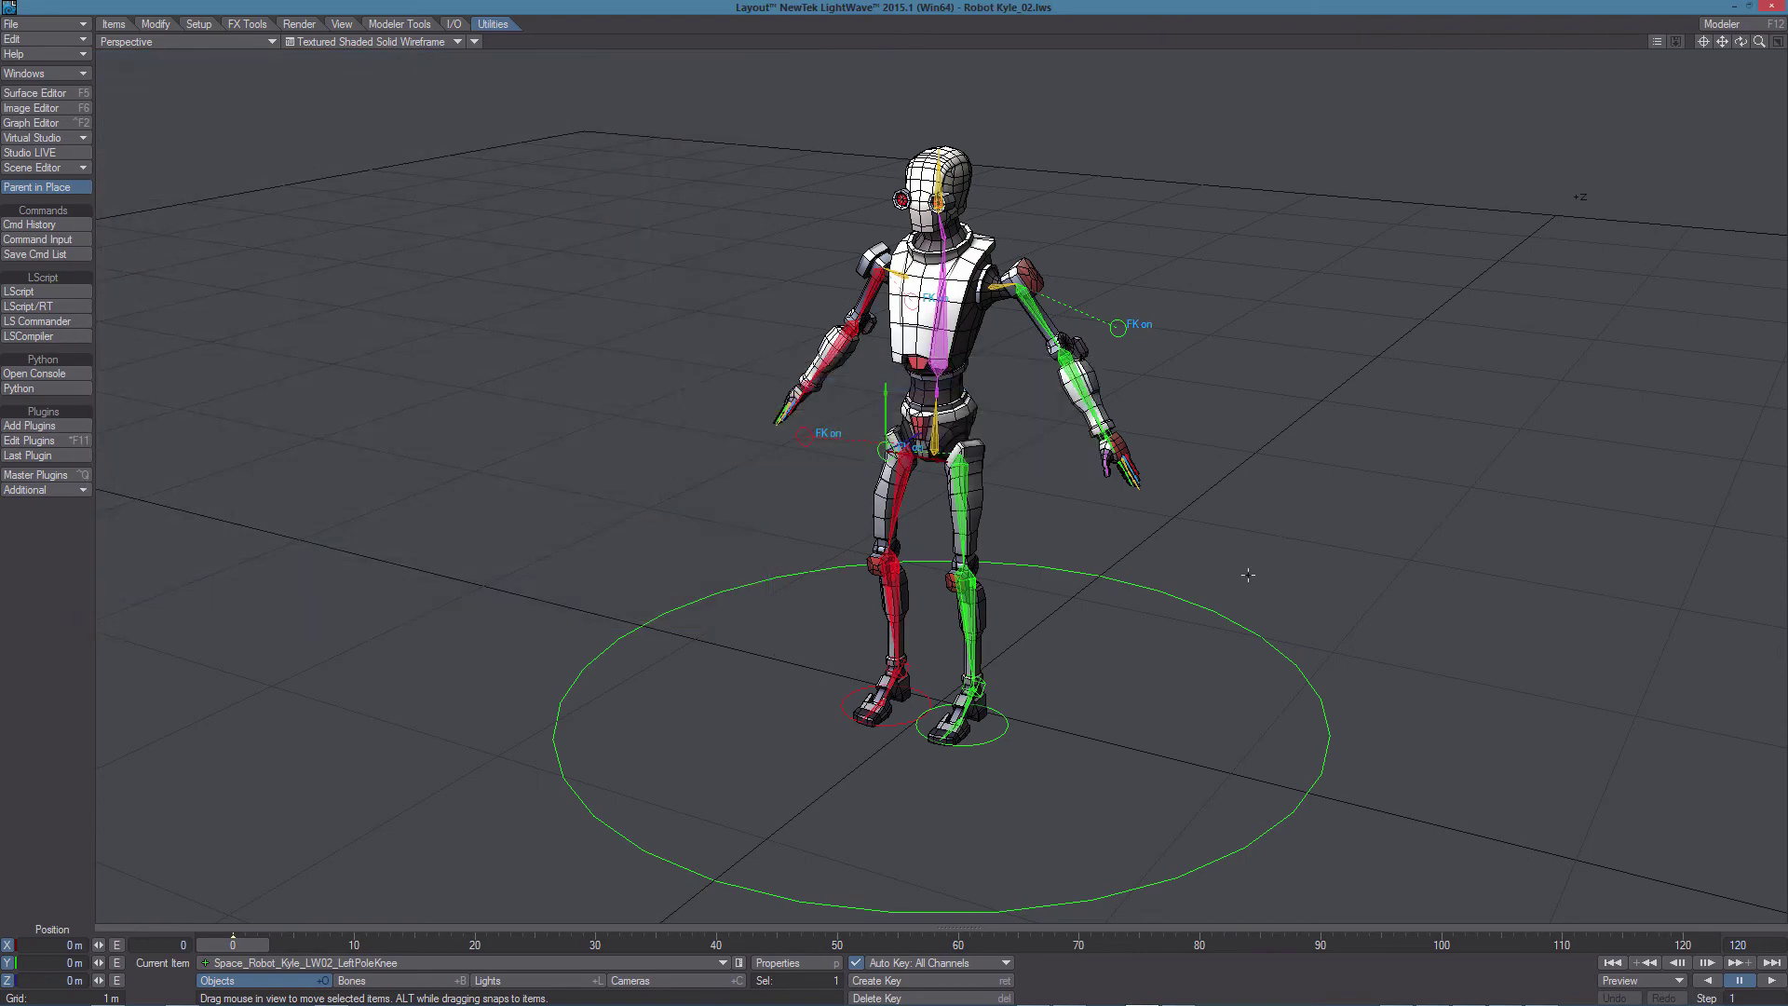
click(1196, 602)
drag(1372, 663, 1611, 651)
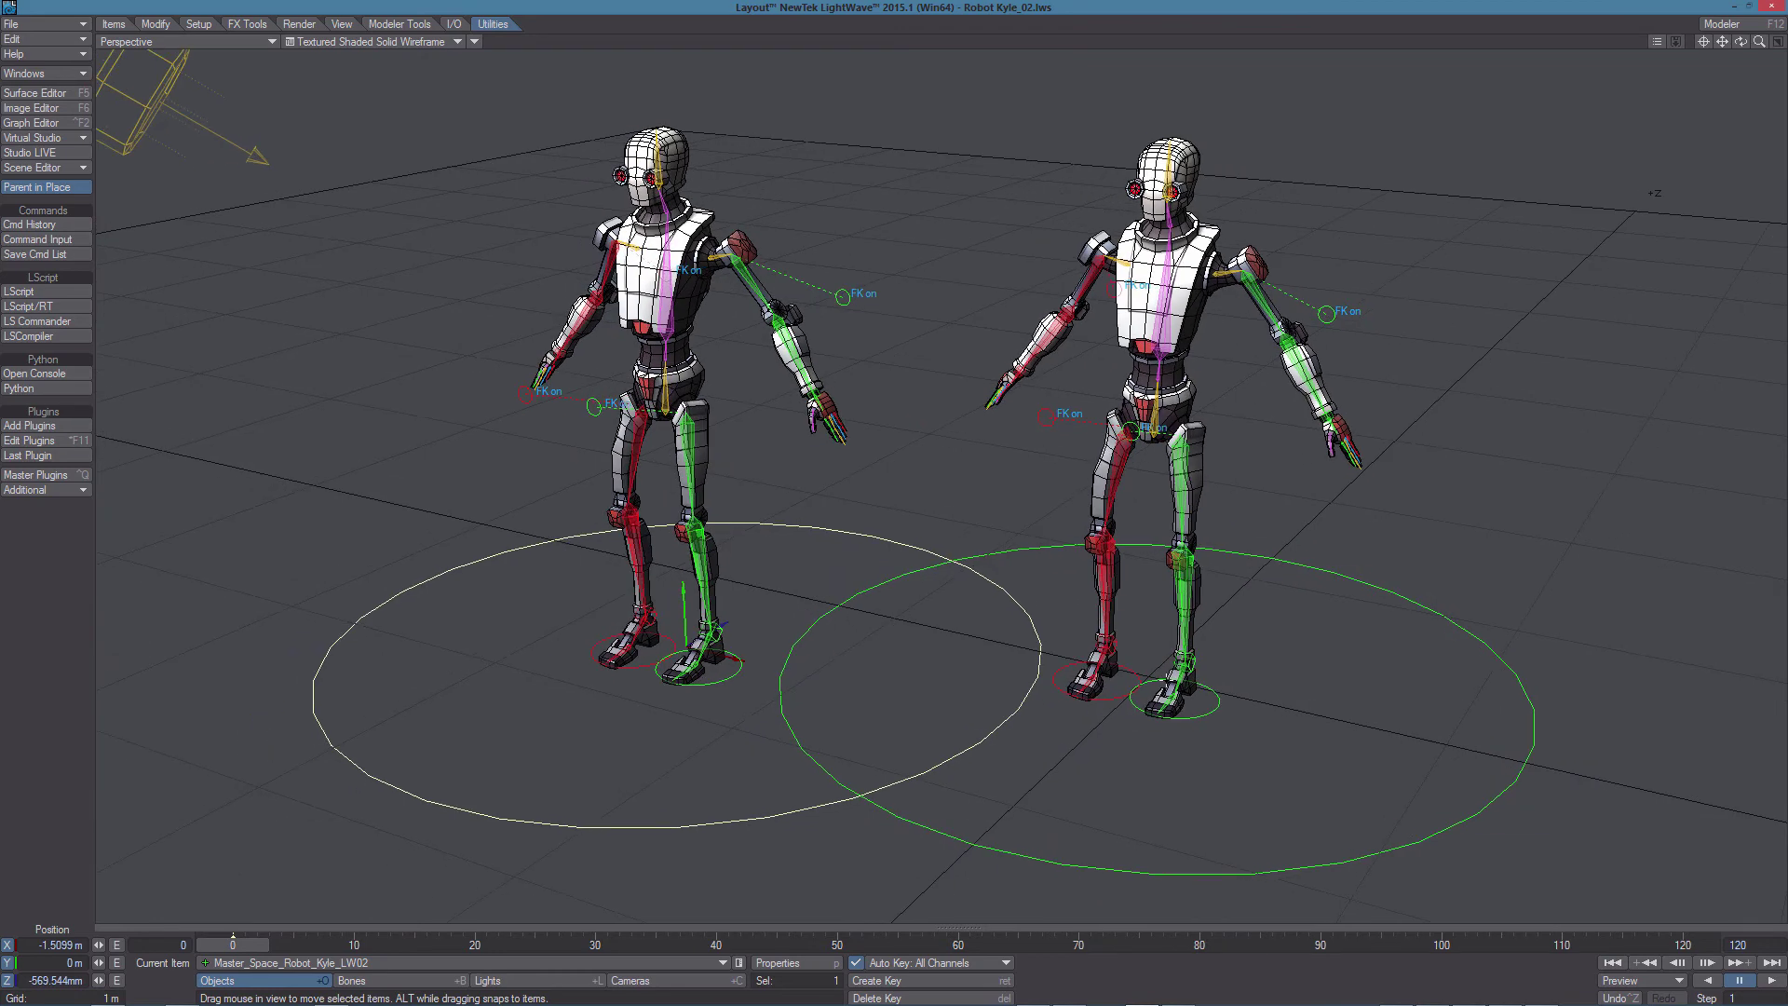
- Examine the slider and IKFK opacity expressions of both robots in the Graph Editor to compare their names
key(ctrl+F2)
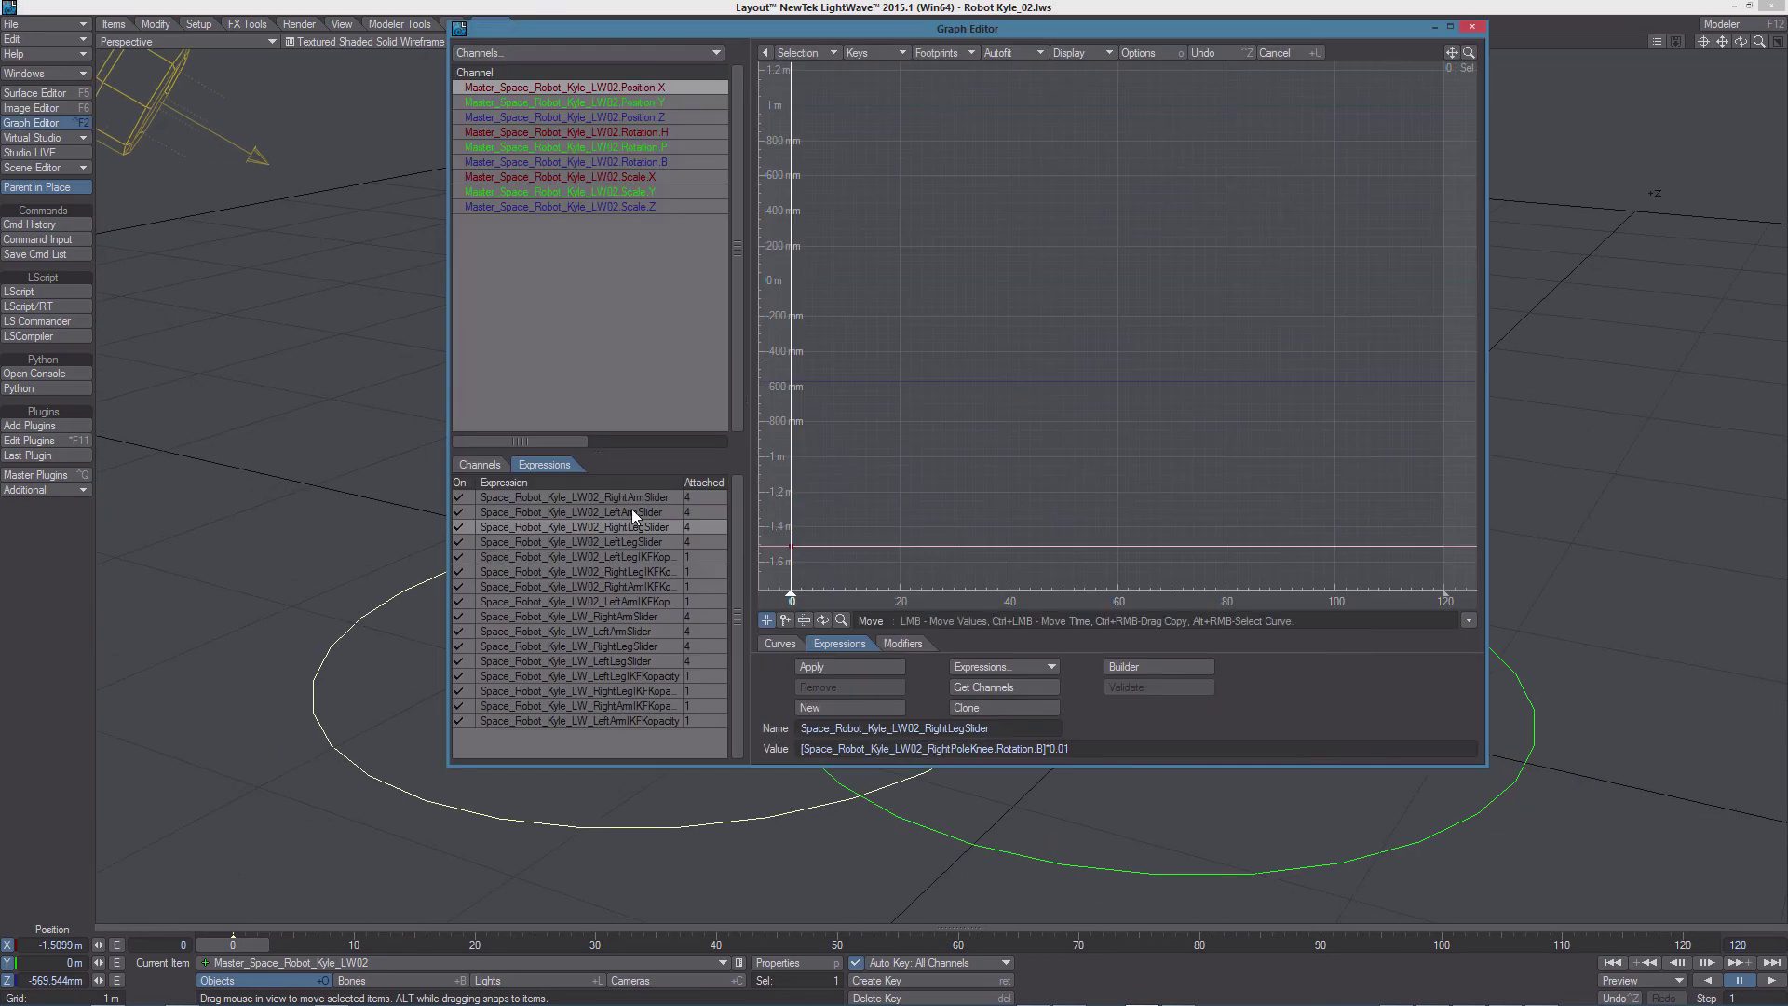
click(617, 572)
click(617, 543)
click(617, 584)
click(609, 675)
click(628, 720)
click(628, 690)
click(624, 630)
click(643, 557)
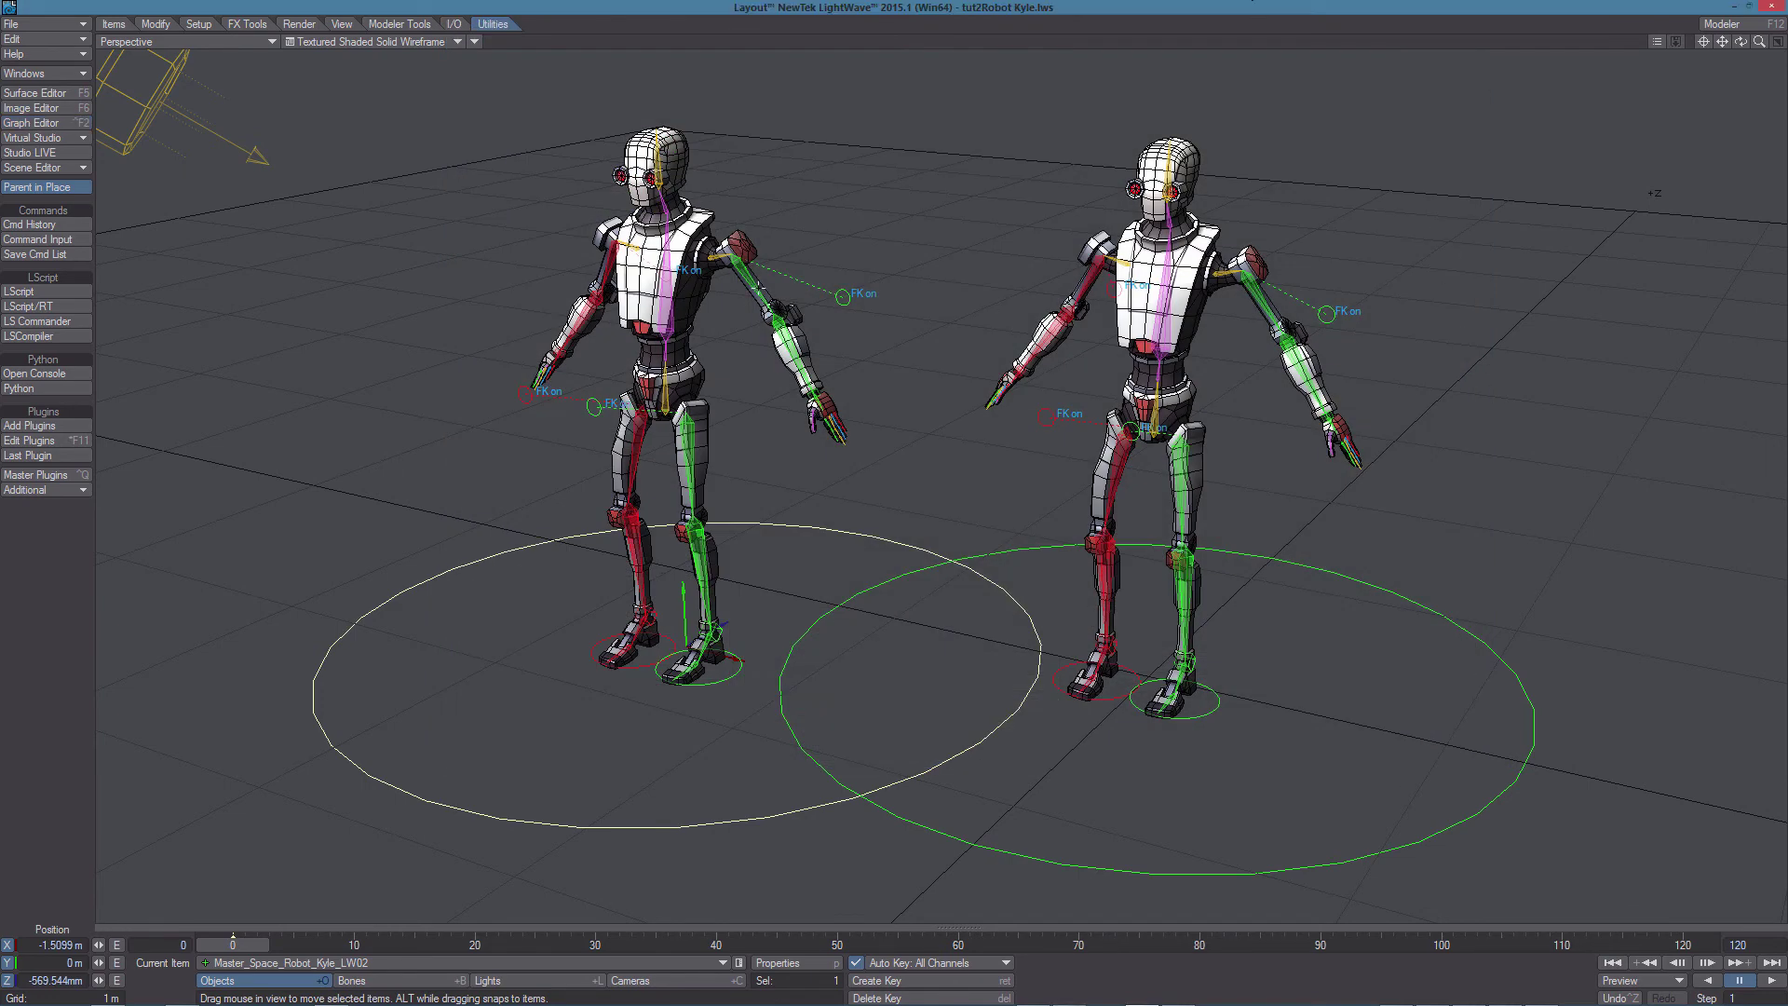
click(757, 289)
click(757, 289)
shift+click(799, 365)
shift+click(611, 263)
shift+click(585, 316)
shift+click(686, 469)
shift+click(641, 462)
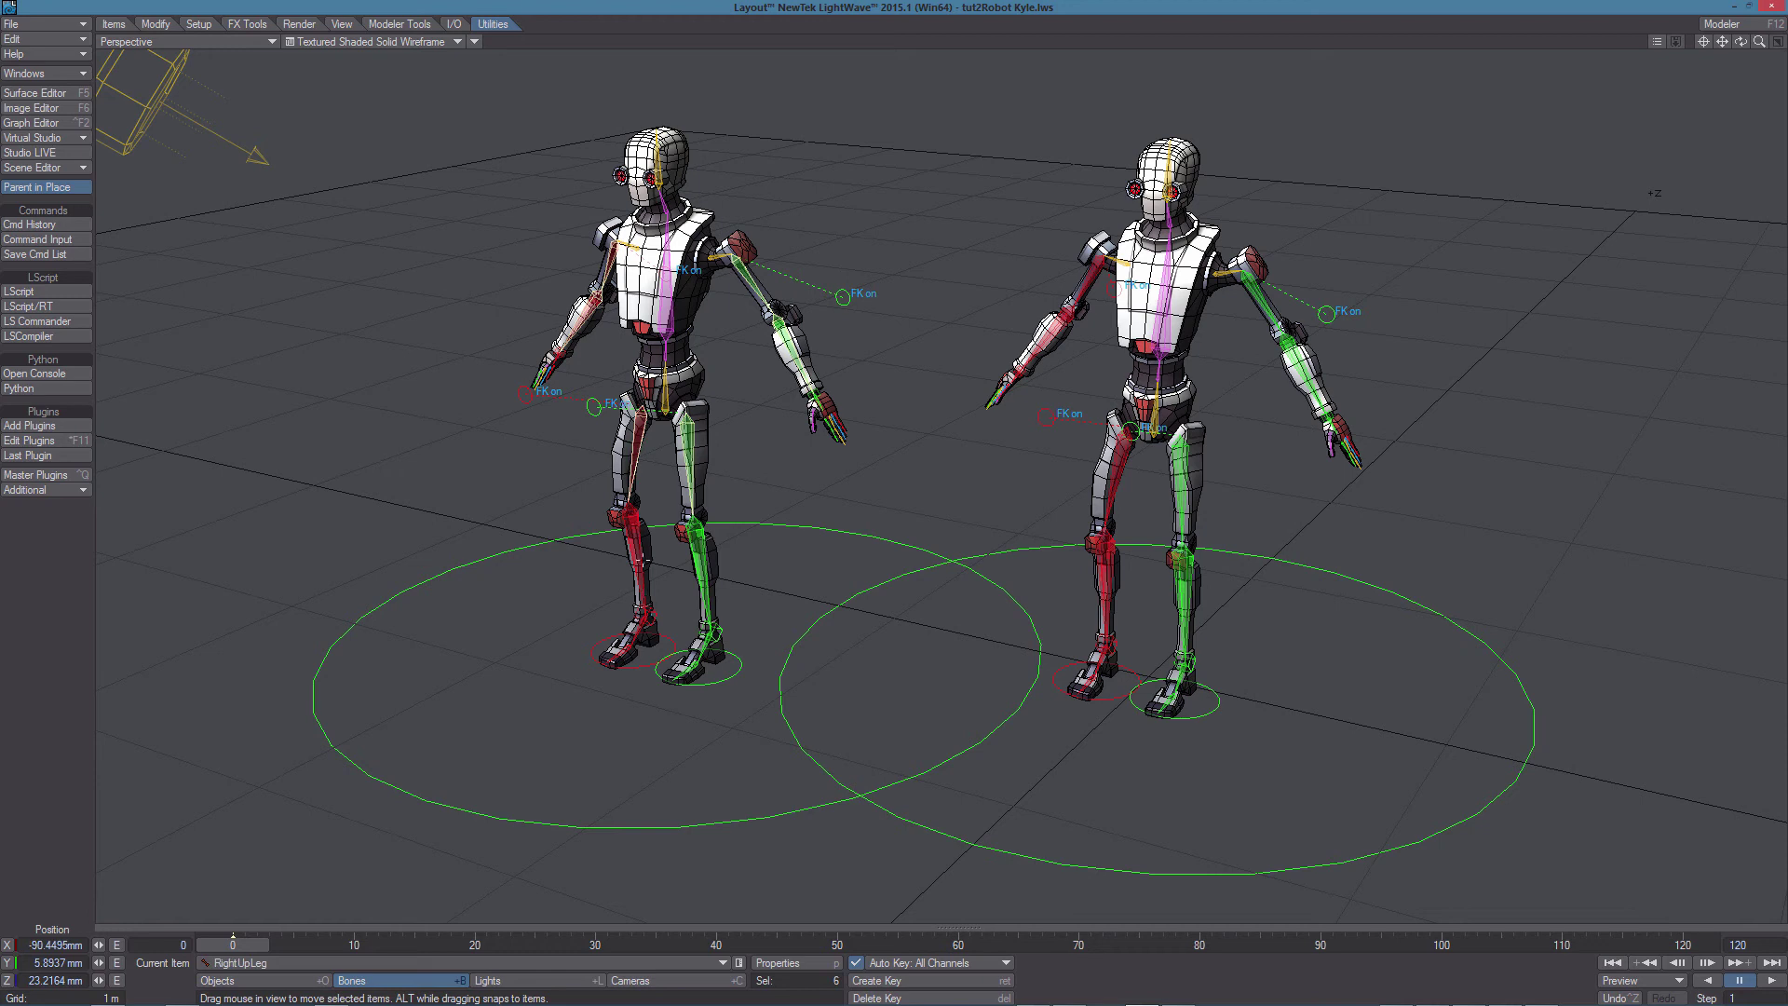
shift+click(637, 562)
shift+click(700, 573)
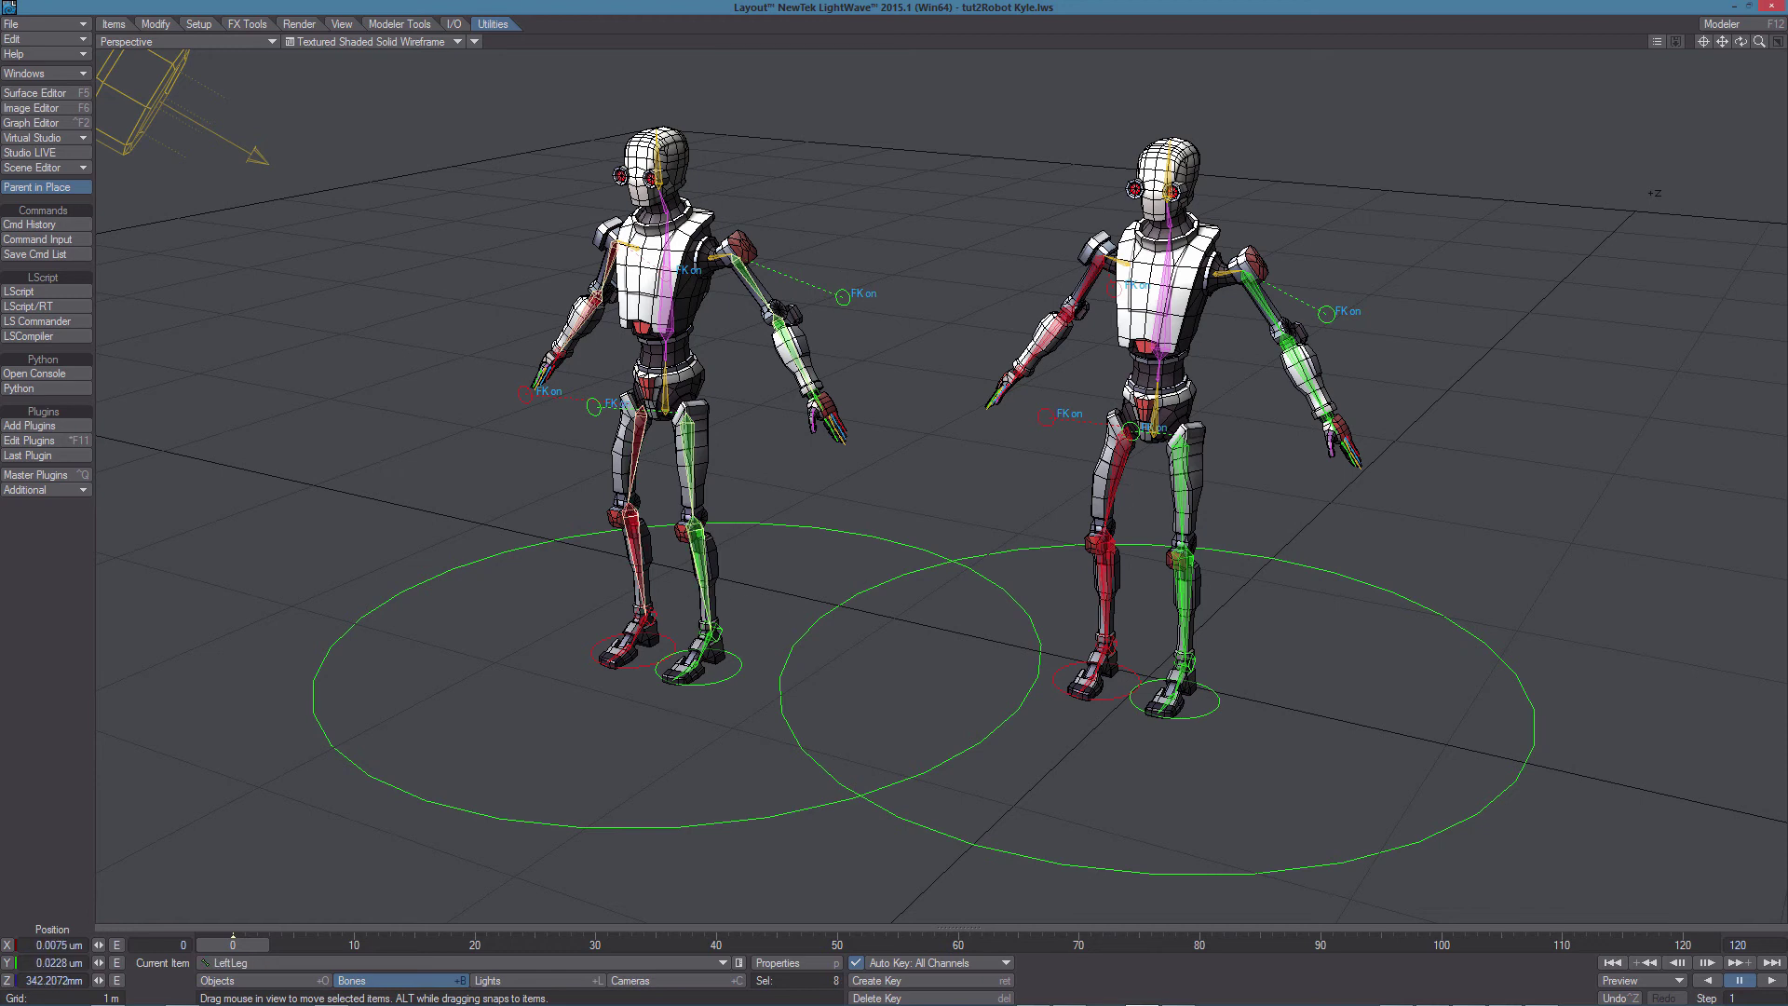
- Select the upper arm, forearm, thigh and shin bones of the newly loaded robot and rotate them together into an FK pose
click(1120, 478)
shift+click(1180, 487)
shift+click(1183, 596)
shift+click(1104, 586)
shift+click(1085, 277)
shift+click(1043, 344)
shift+click(1259, 298)
shift+click(1305, 377)
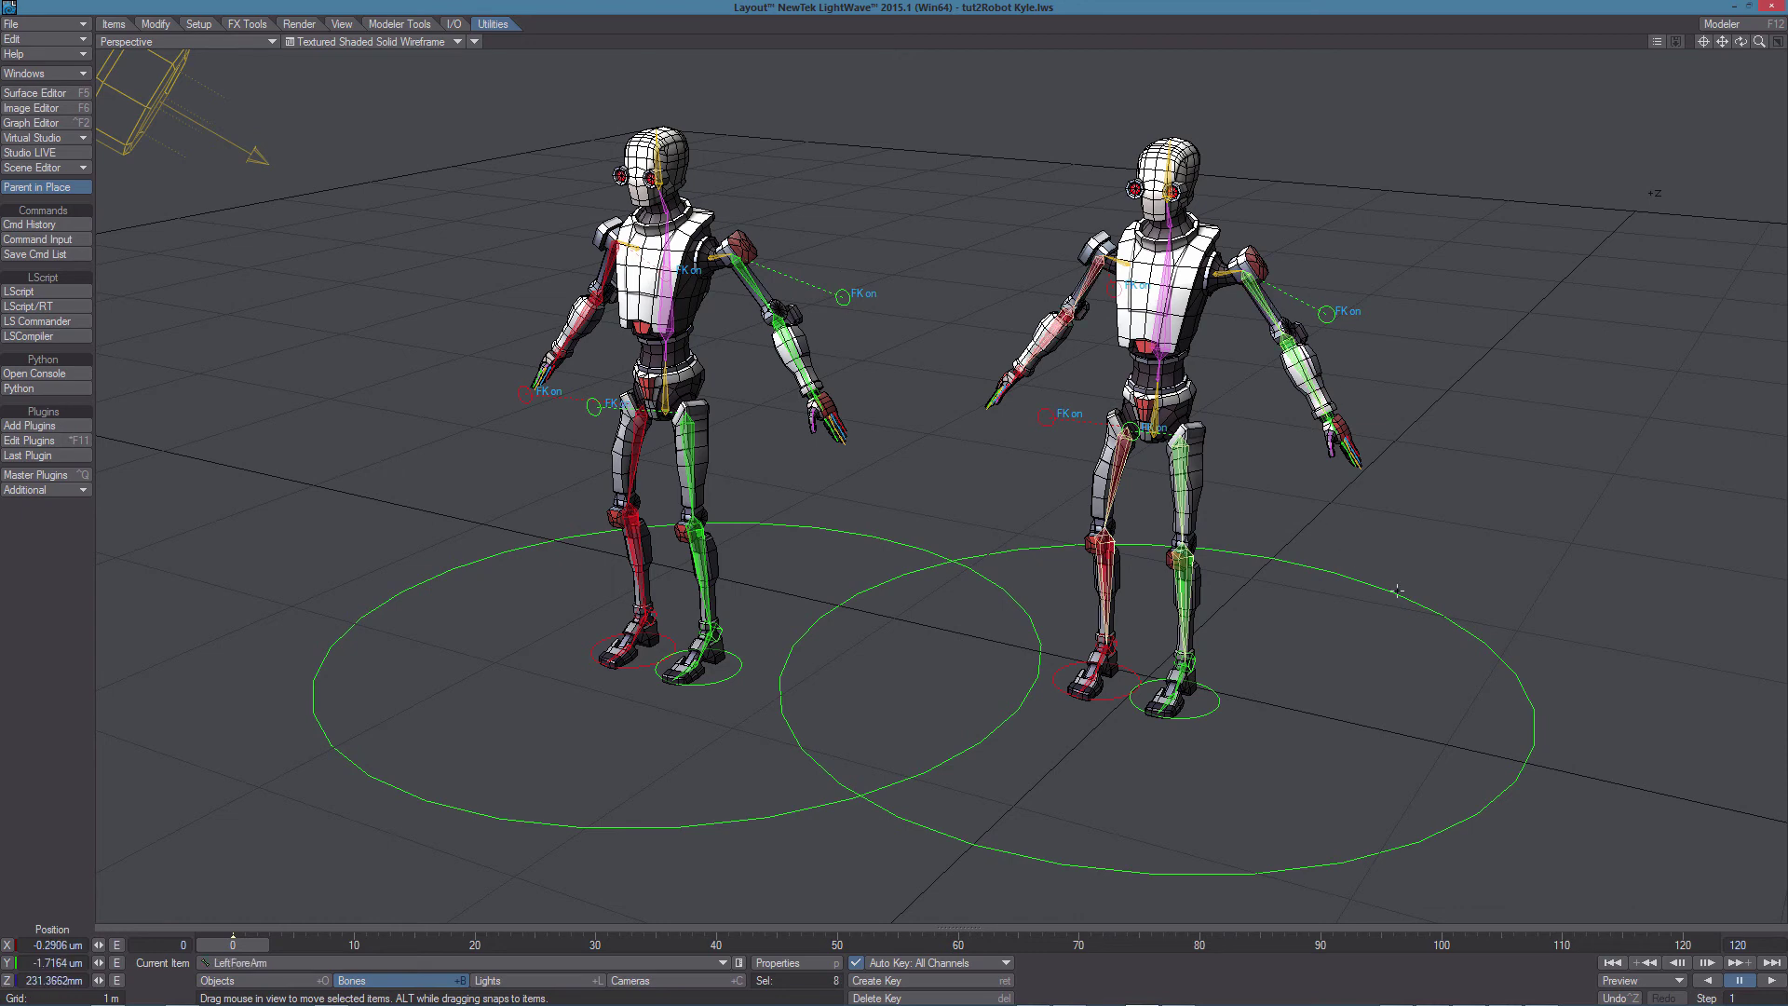
key(y)
drag(1361, 606, 1361, 717)
- Rotate the arm and leg bones of the Space_Robot_Kyle_LW02 robot together by about 3° heading and 18° pitch
click(752, 283)
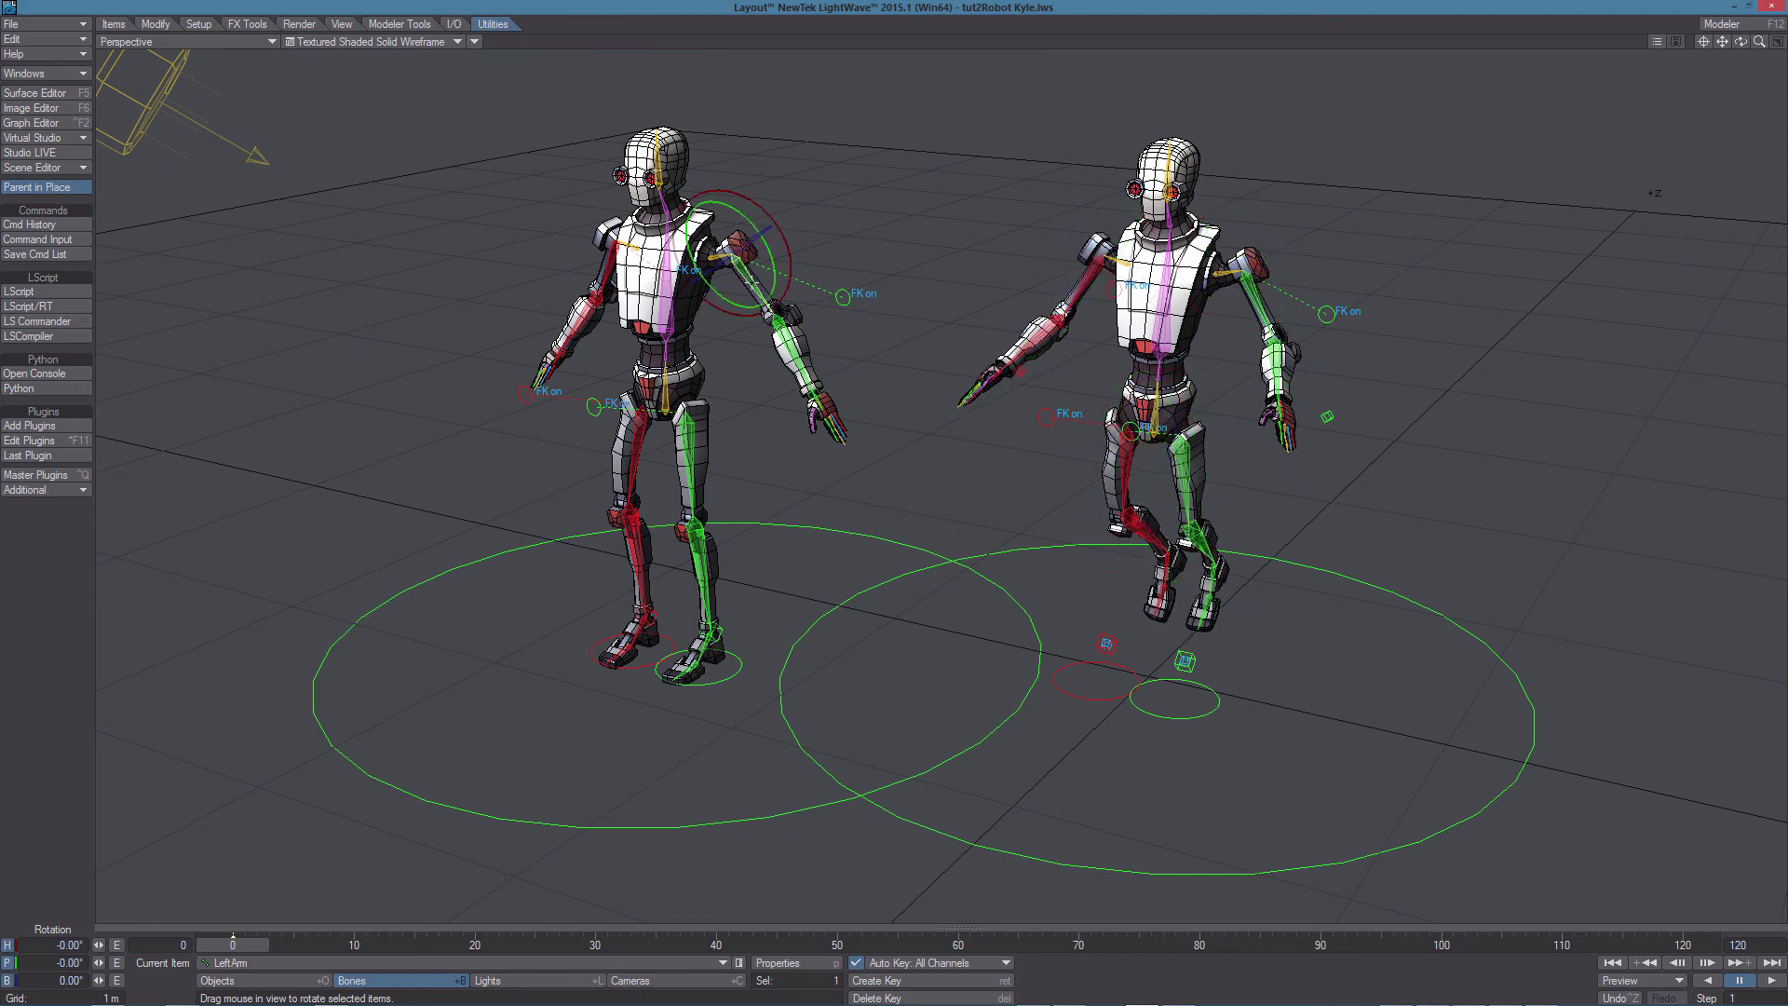
shift+click(784, 332)
shift+click(603, 276)
shift+click(582, 323)
shift+click(693, 455)
shift+click(701, 560)
shift+click(636, 488)
shift+click(636, 464)
drag(635, 464, 665, 614)
drag(814, 458, 833, 456)
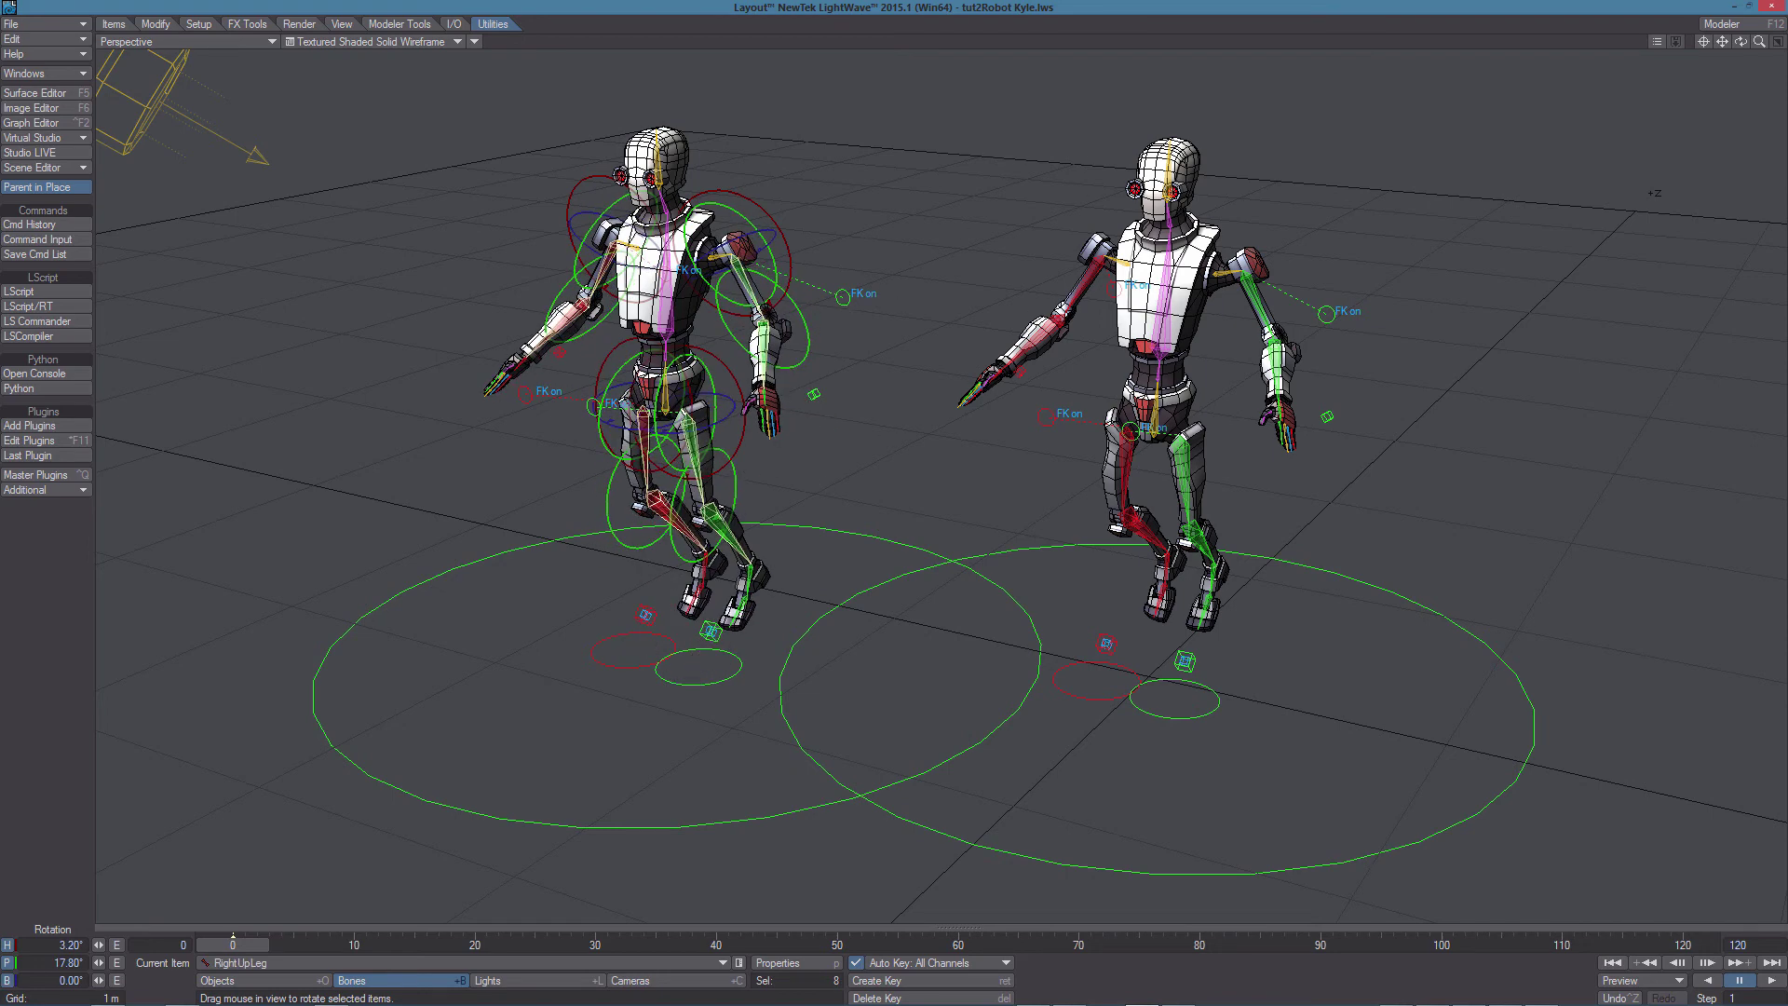
- Switch both arms of the Space_Robot_Kyle_LW02 robot to IK by rotating its two PoleElbow controls to 100° bank
click(763, 340)
click(843, 297)
alt+drag(842, 297, 940, 326)
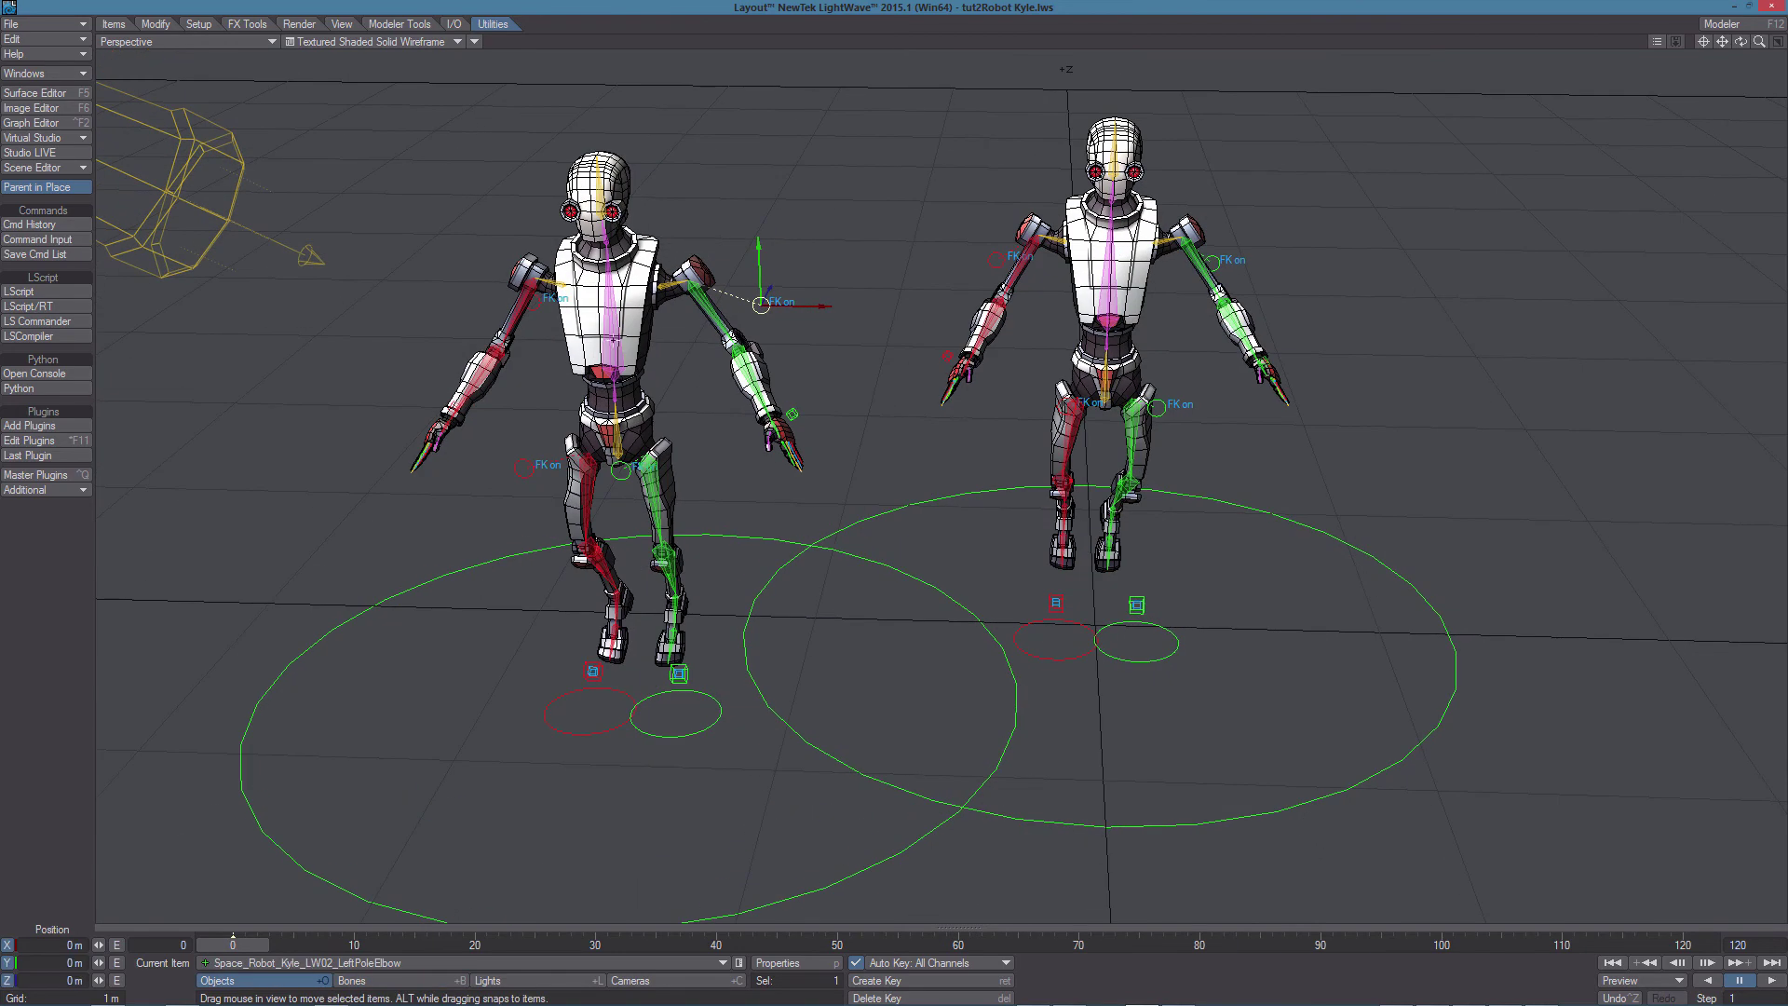
shift+click(538, 302)
key(y)
mouse_move(831, 421)
right_down()
mouse_move(885, 421)
mouse_move(782, 439)
mouse_move(851, 440)
right_up()
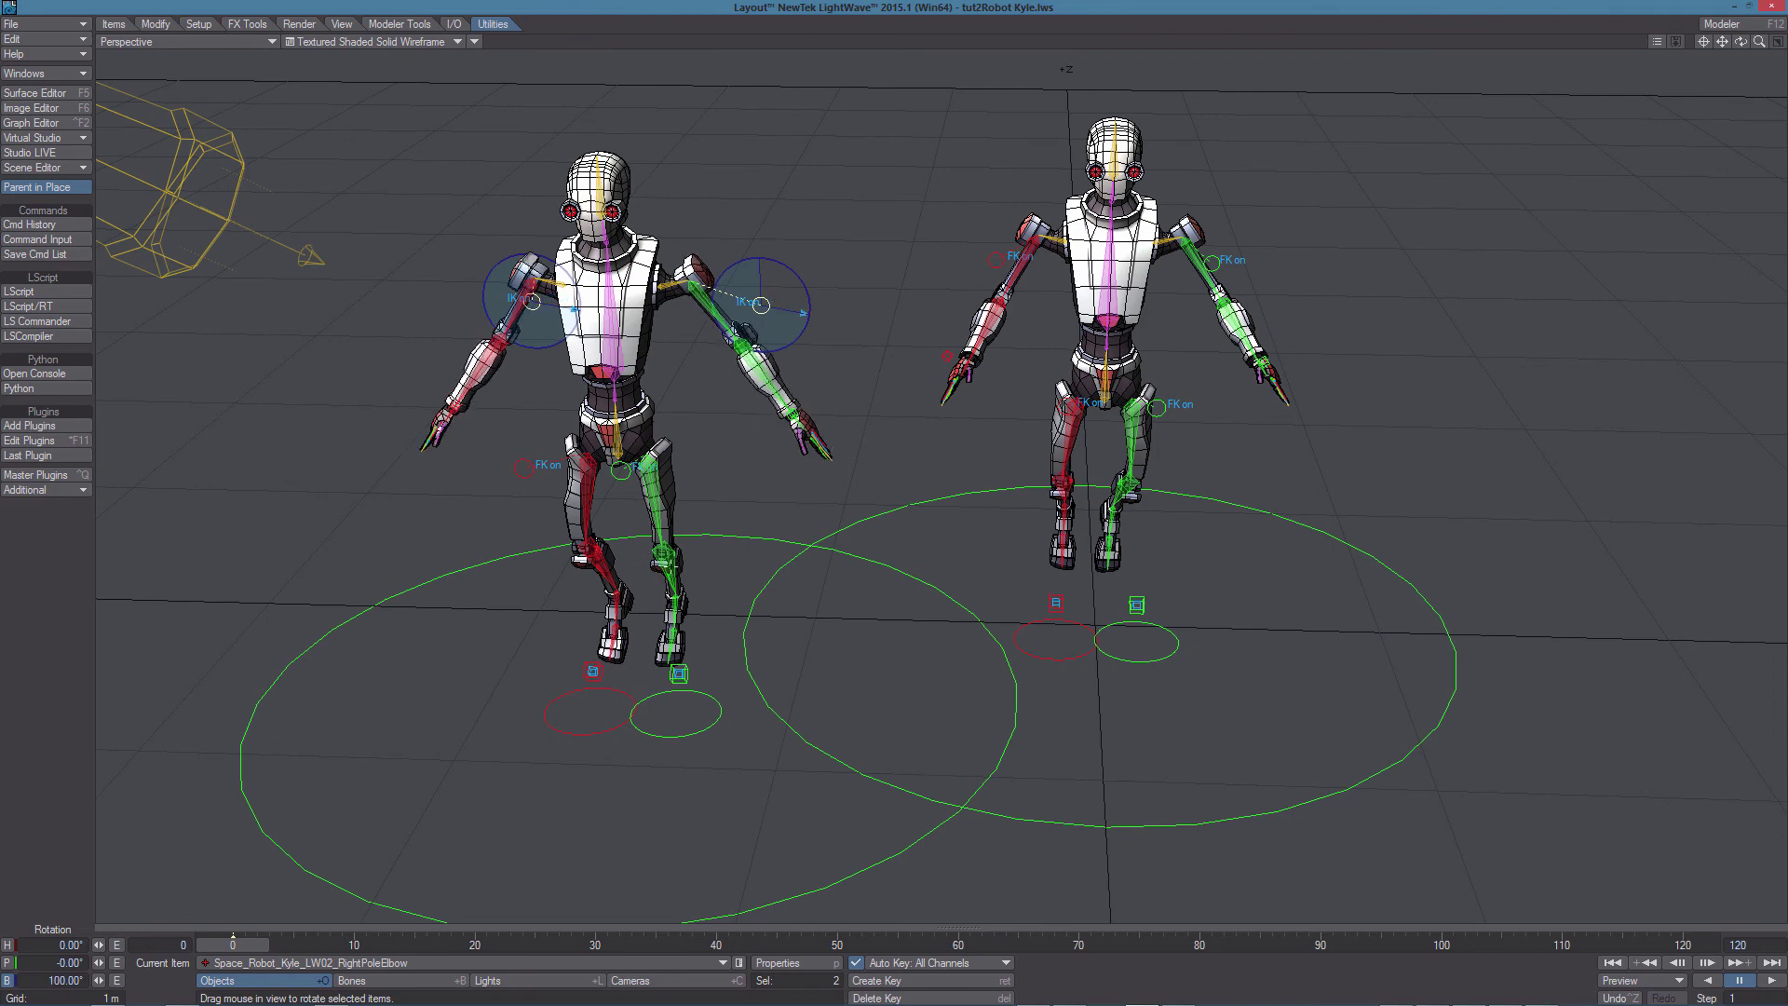
- Switch both legs of the Space_Robot_Kyle_LW02 robot to IK by rotating its two PoleKnee controls in bank
alt+drag(806, 437, 593, 431)
click(593, 429)
shift+click(513, 418)
right_drag(961, 630, 1085, 586)
- Switch the other robot's arms to IK by rotating Right_PoleElbow and Left_PoleElbow to 100° bank
click(1072, 274)
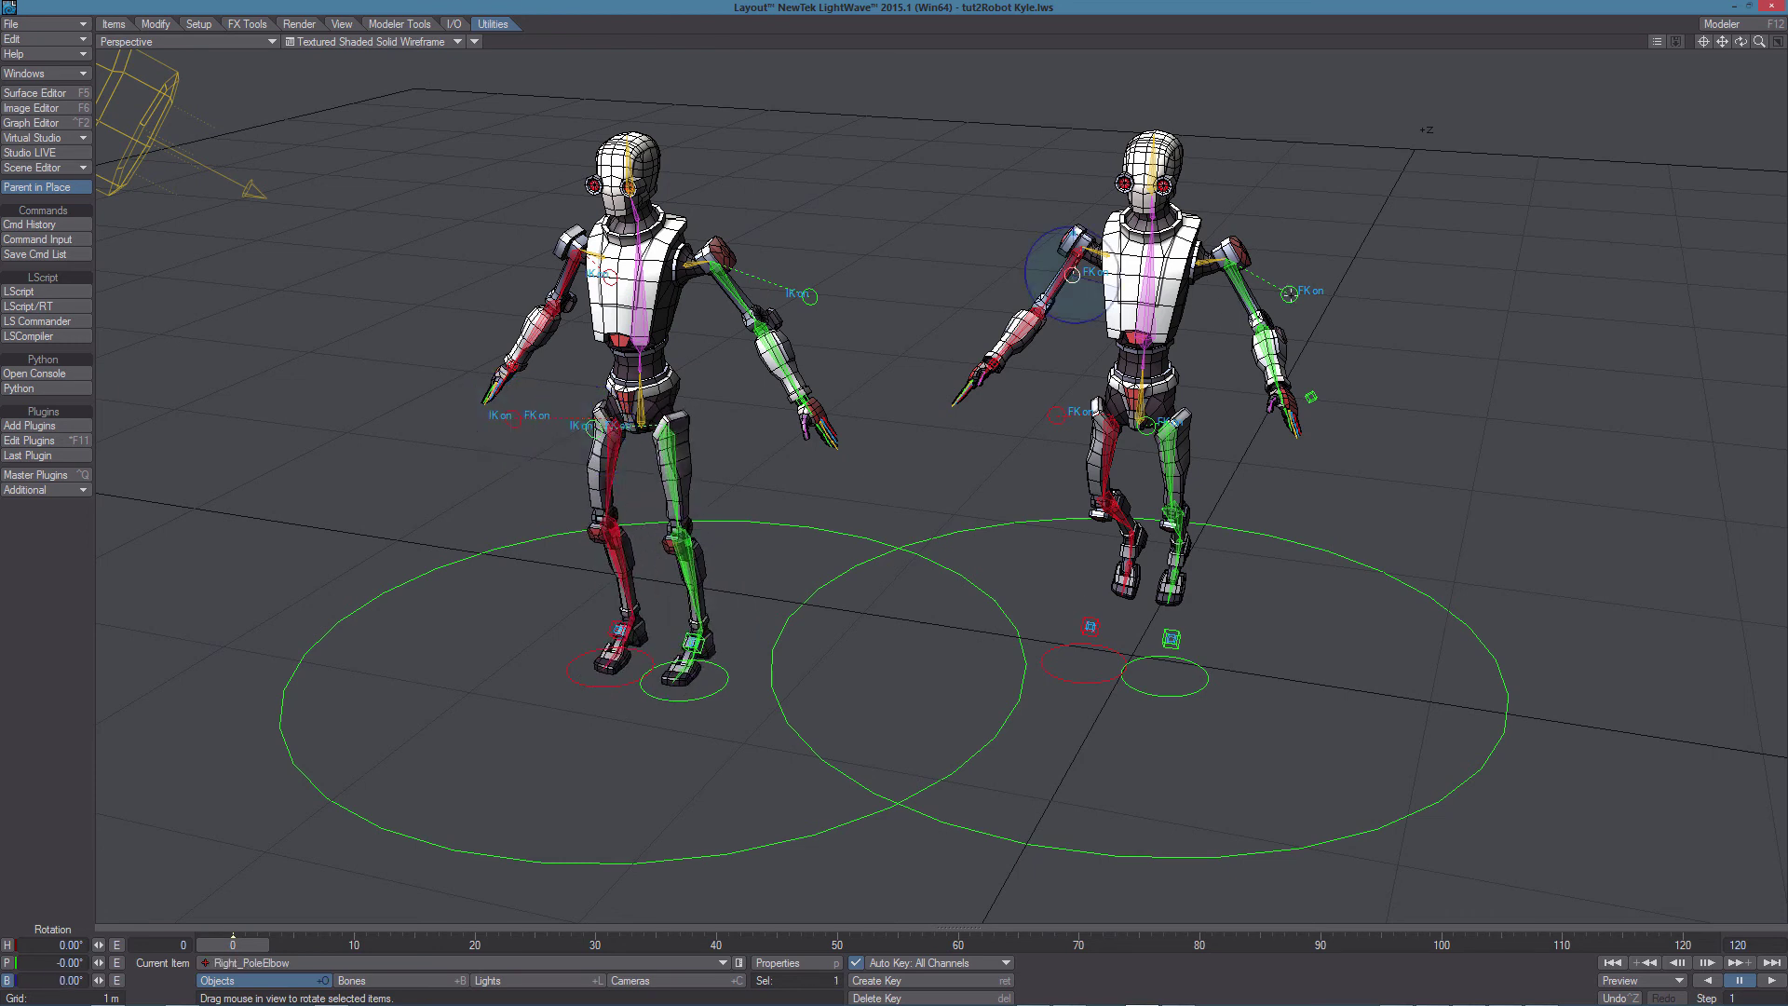
shift+click(1289, 294)
right_drag(1473, 460, 1477, 461)
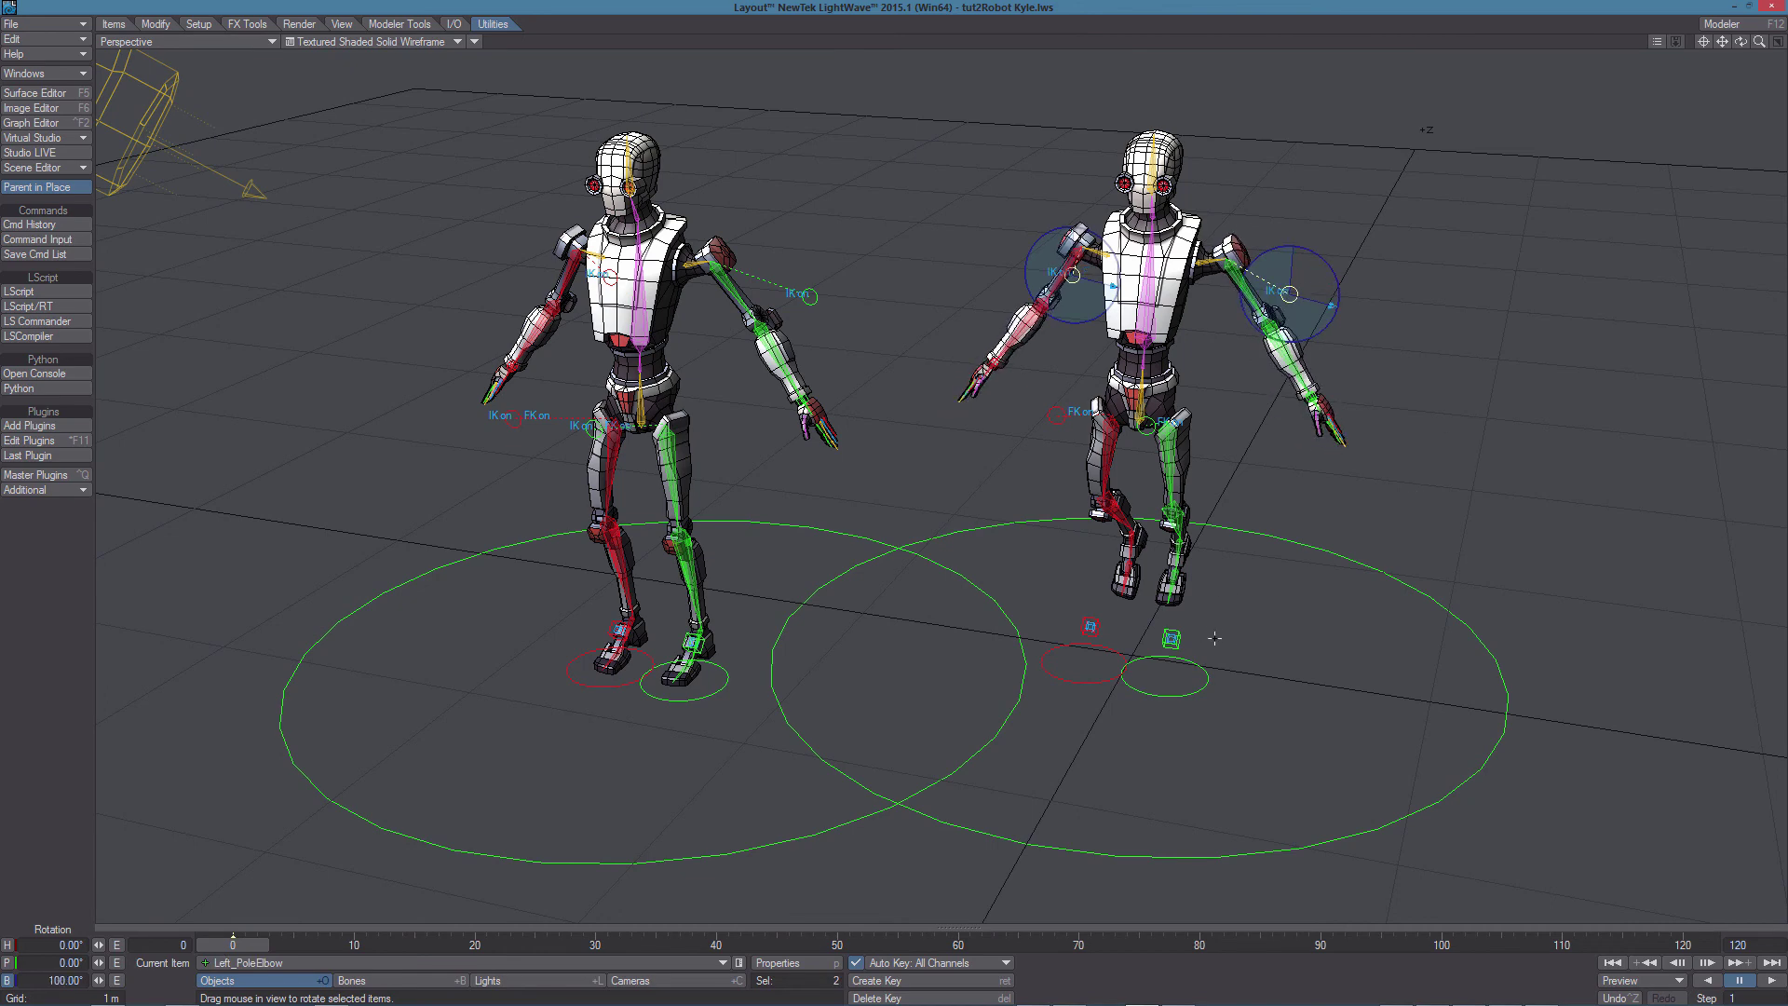
- Blend the other robot's legs towards IK by rotating its two PoleKnee controls to about 58° bank
alt+drag(1150, 538, 1094, 540)
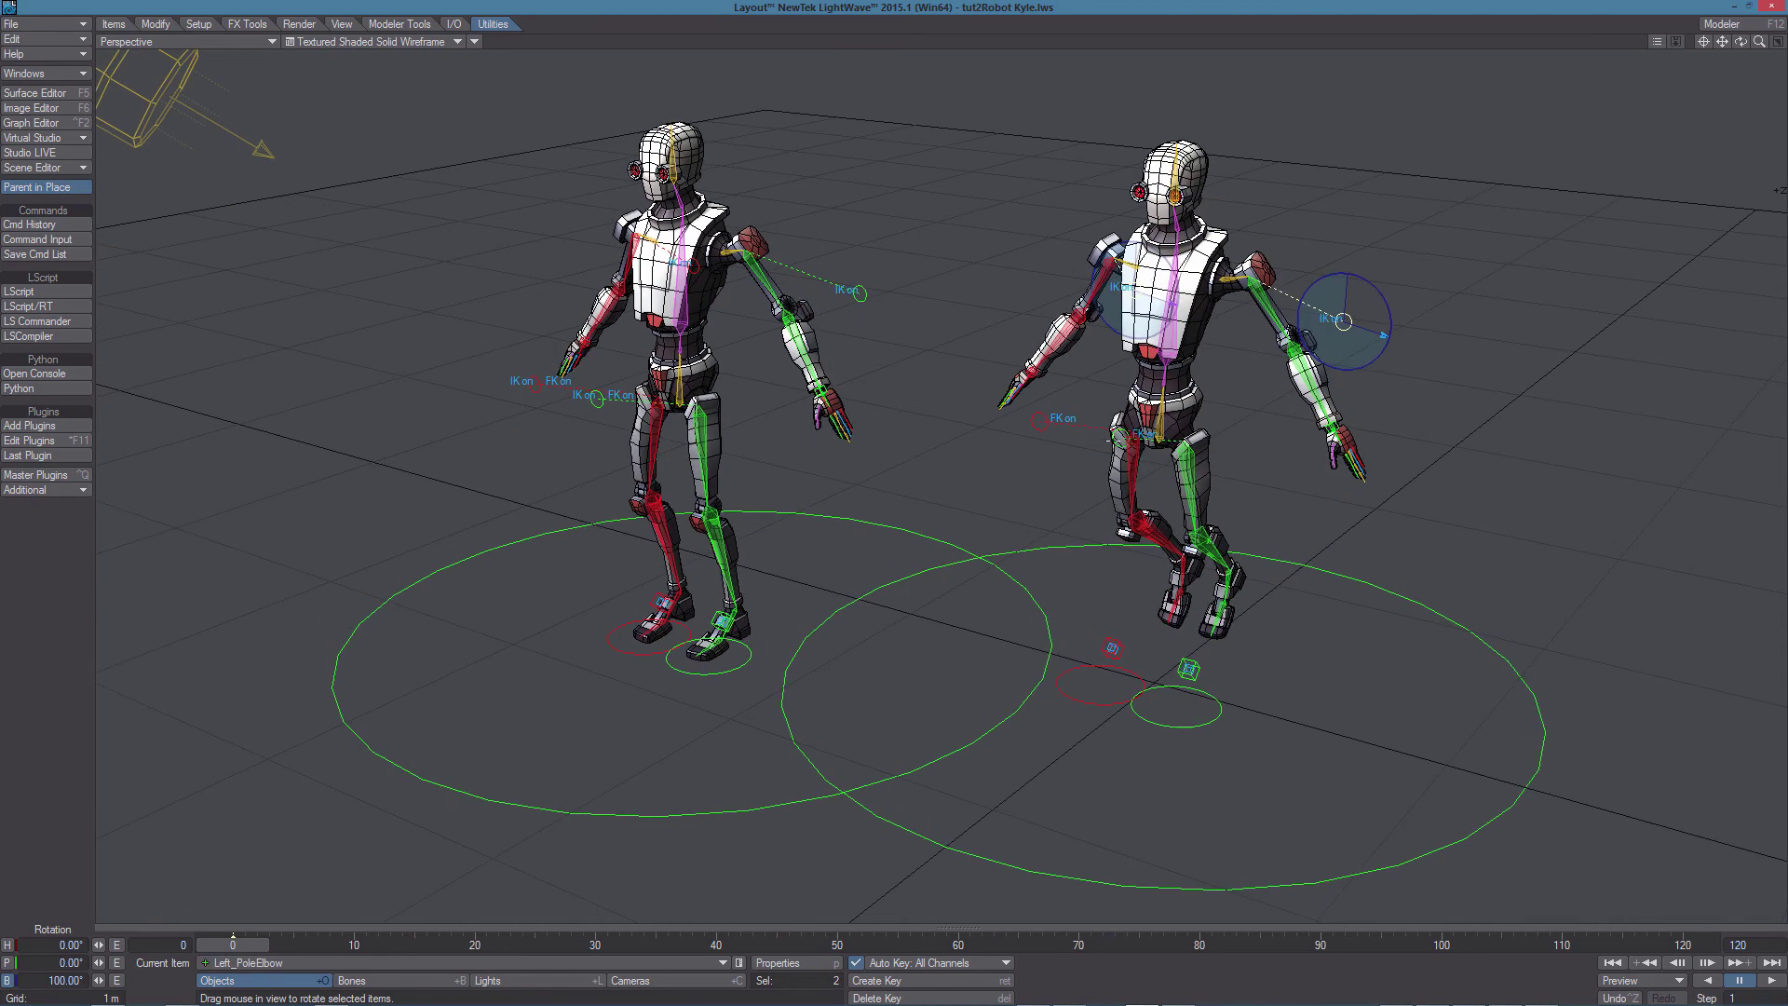
click(1065, 432)
shift+click(1040, 421)
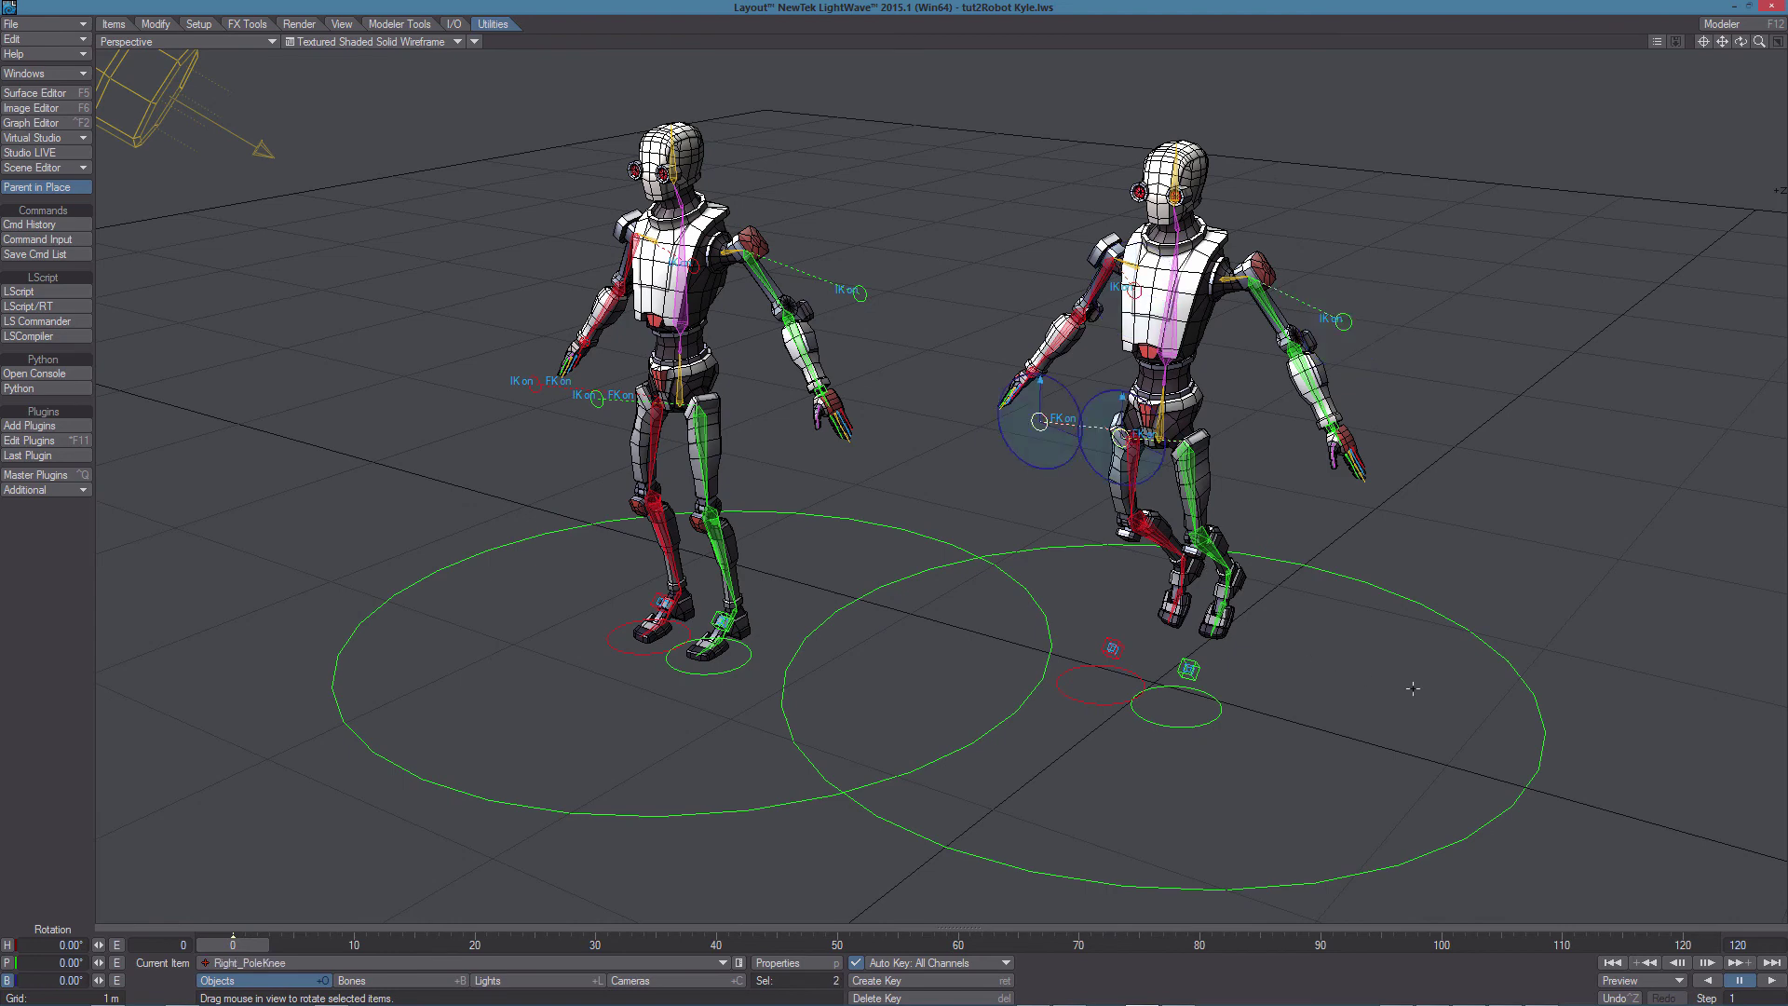
right_drag(1242, 678, 1349, 679)
ctrl+alt+drag(1240, 637, 1211, 637)
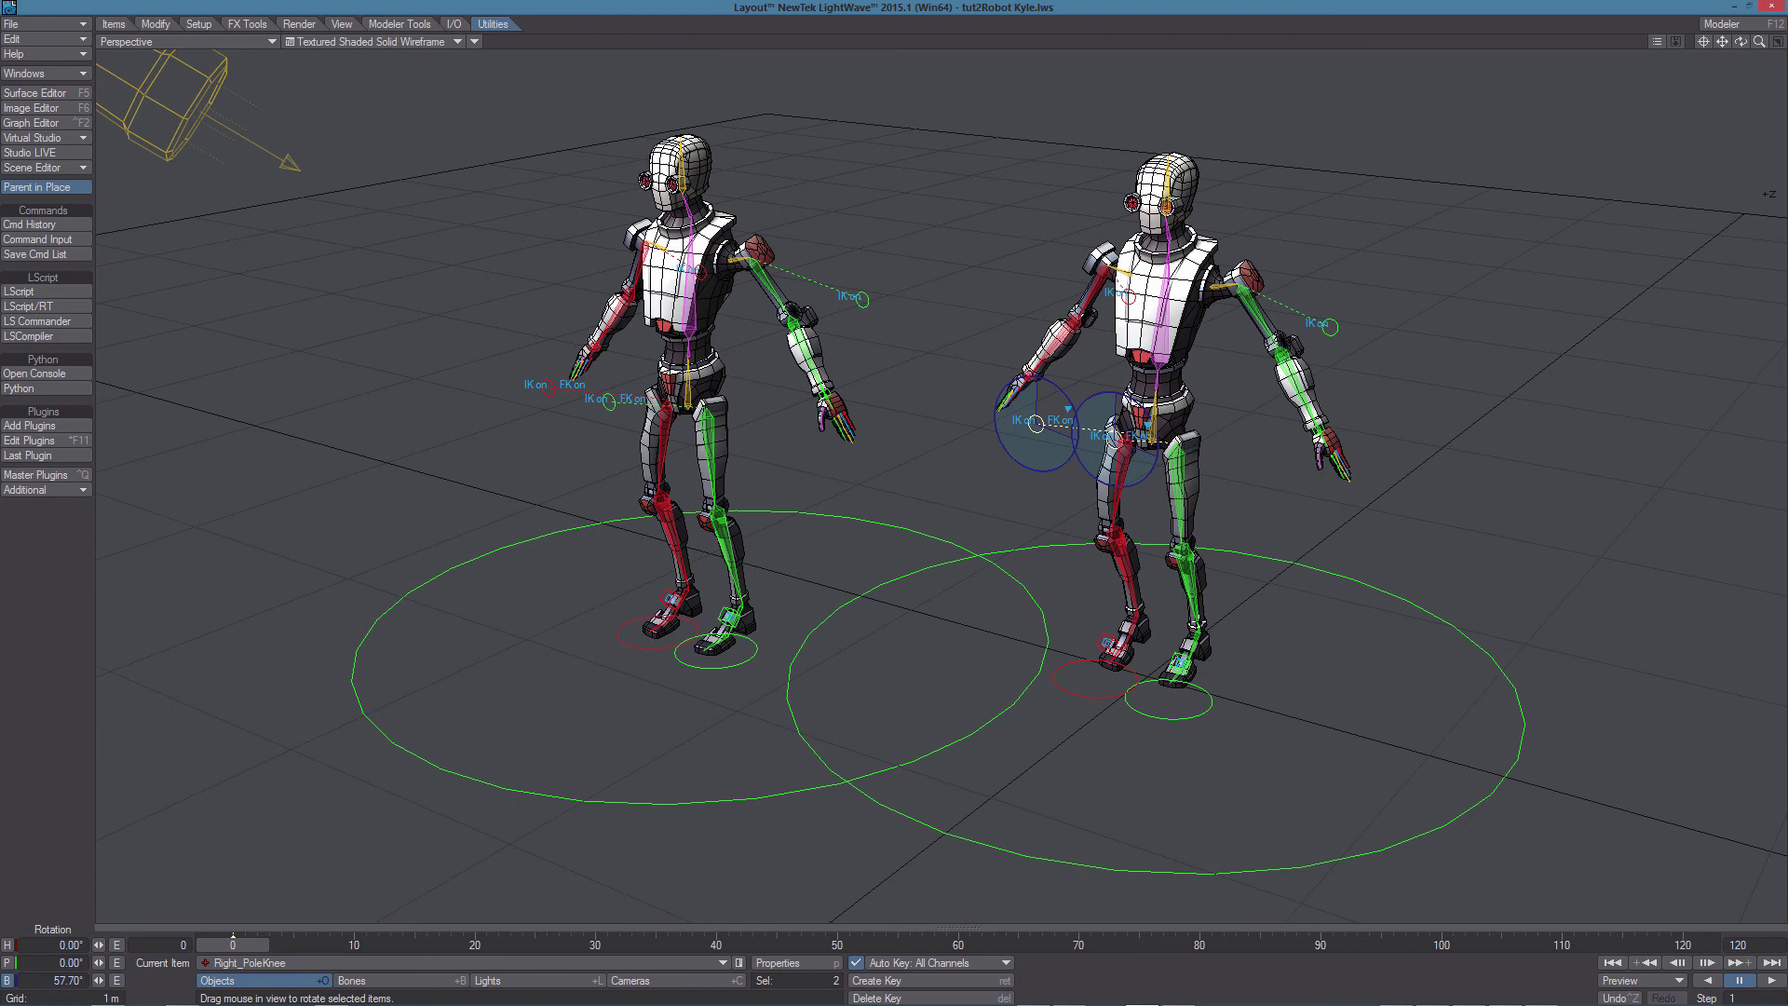